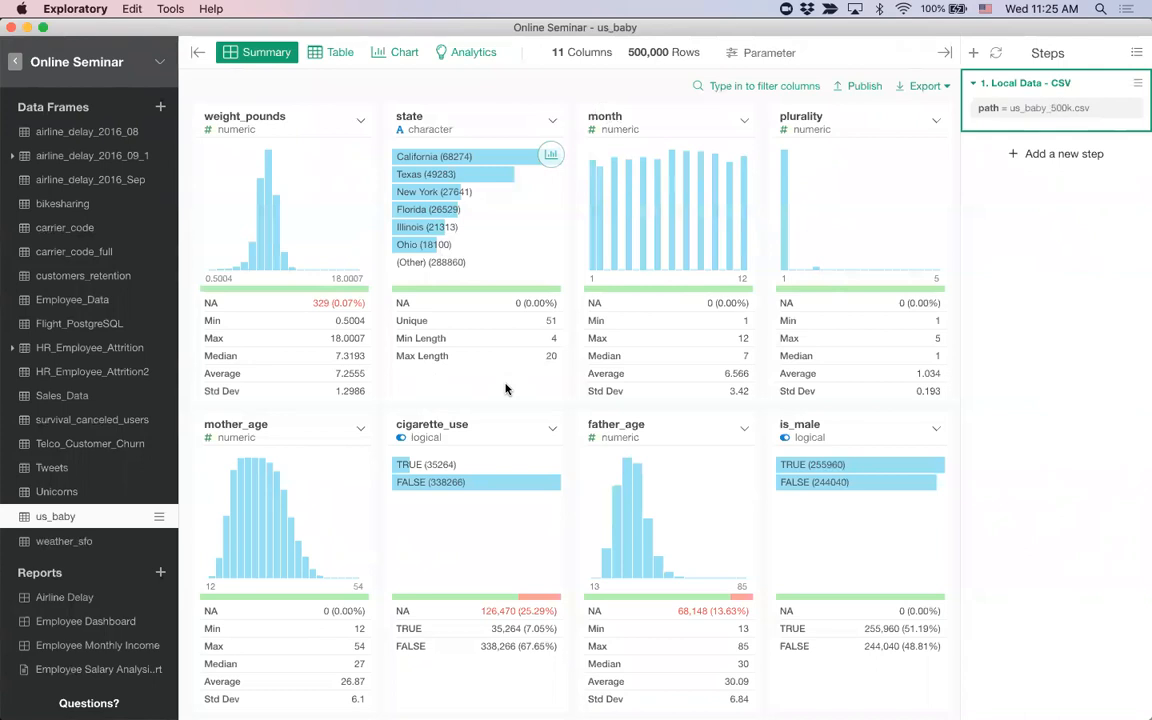
Hide the data frame list and examine the us_baby records as a table, highlighting the gestation_weeks column.
mouse_move(86, 372)
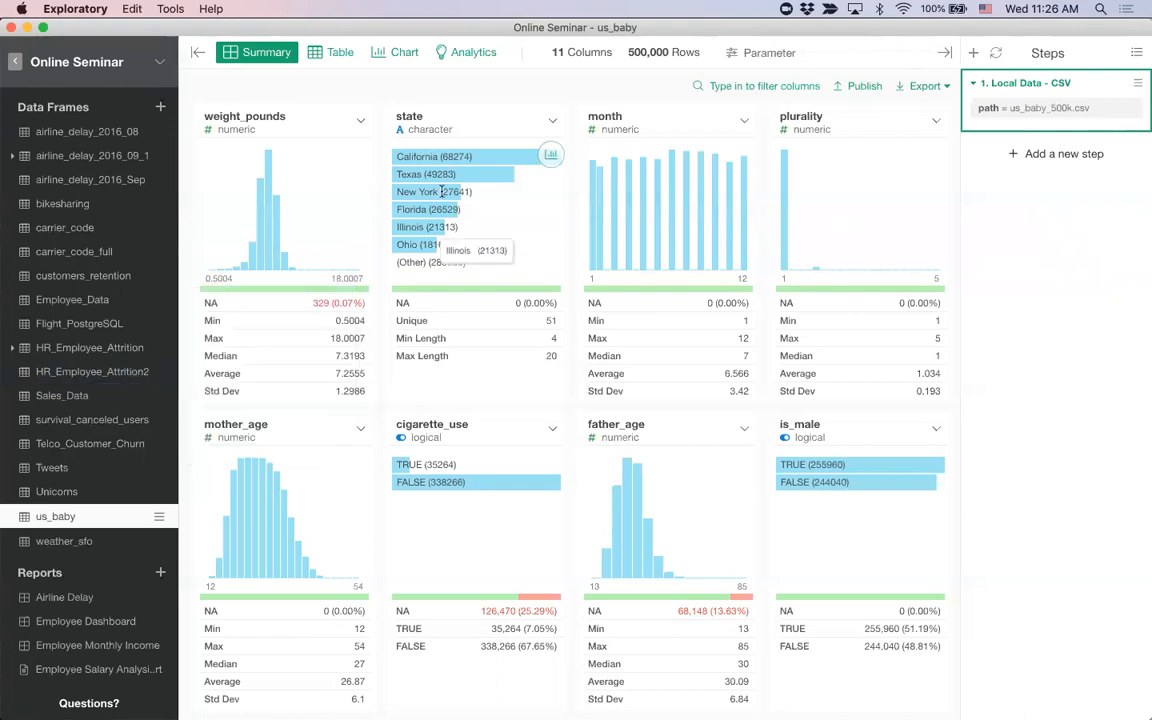
click(196, 55)
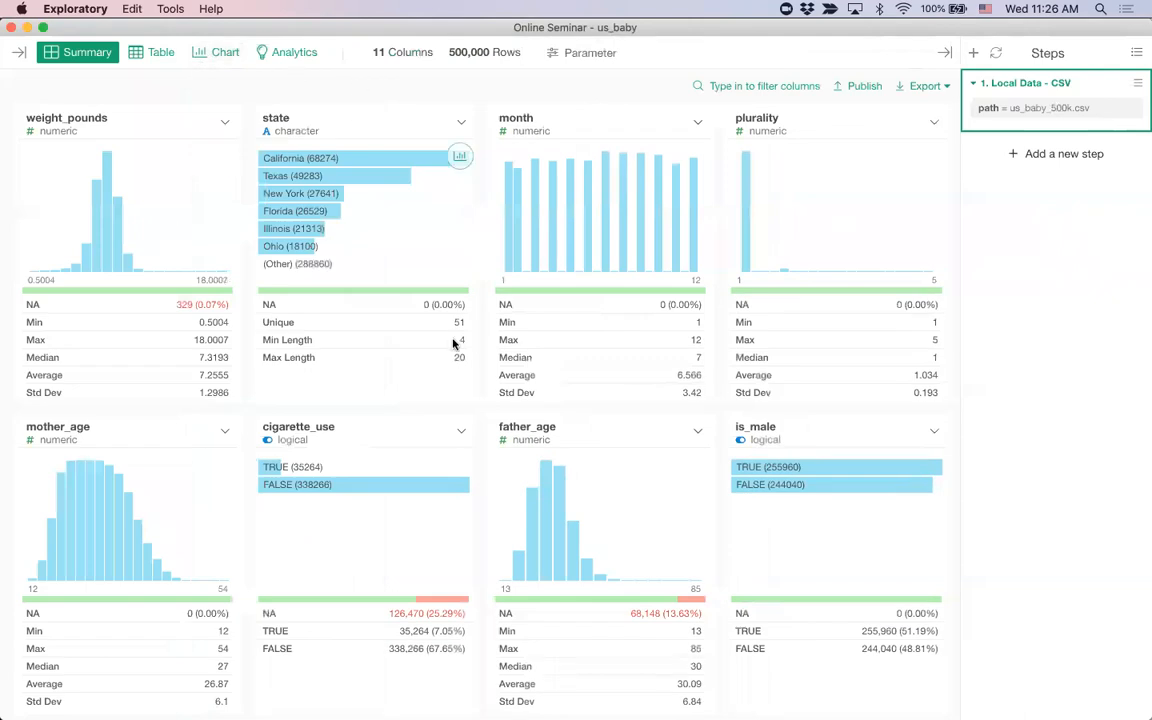
click(141, 56)
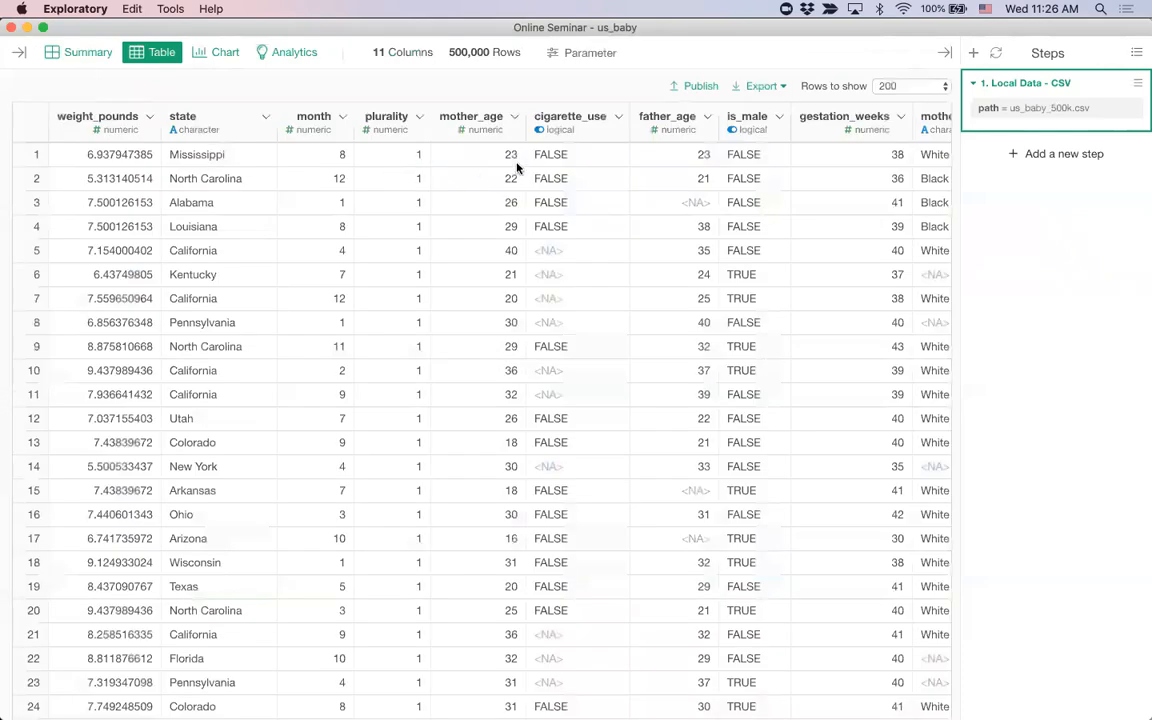
scroll(516, 167, right, 5)
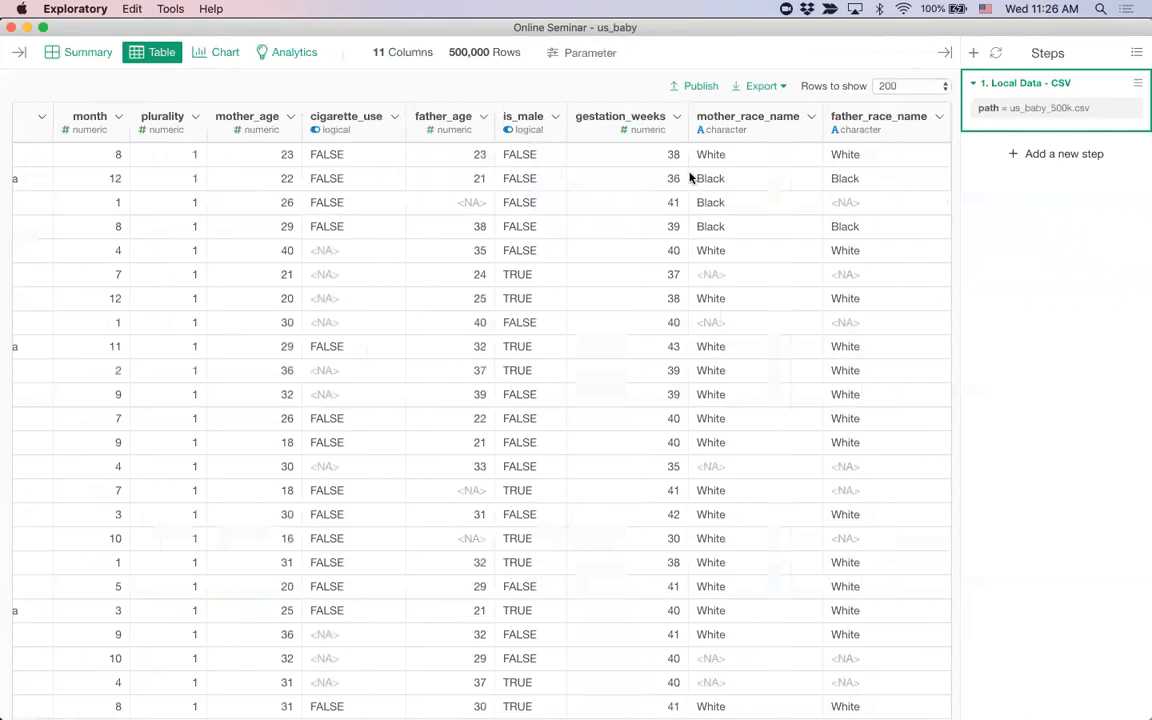
scroll(663, 178, left, 5)
scroll(640, 134, right, 5)
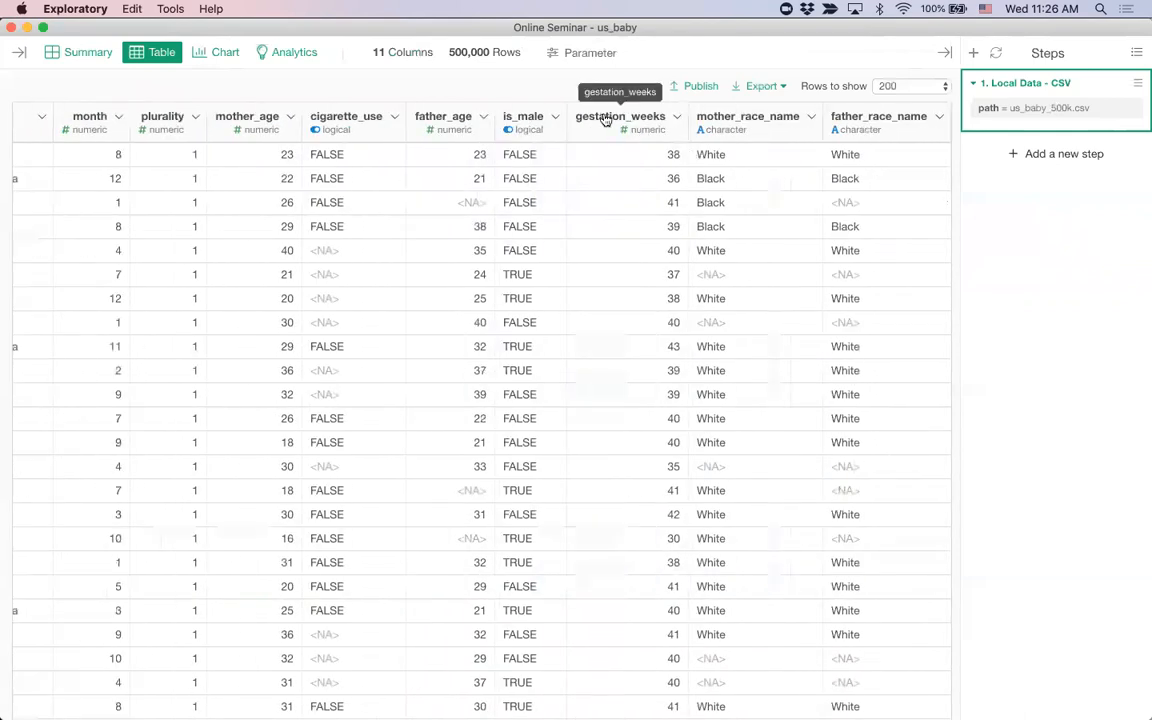
click(605, 119)
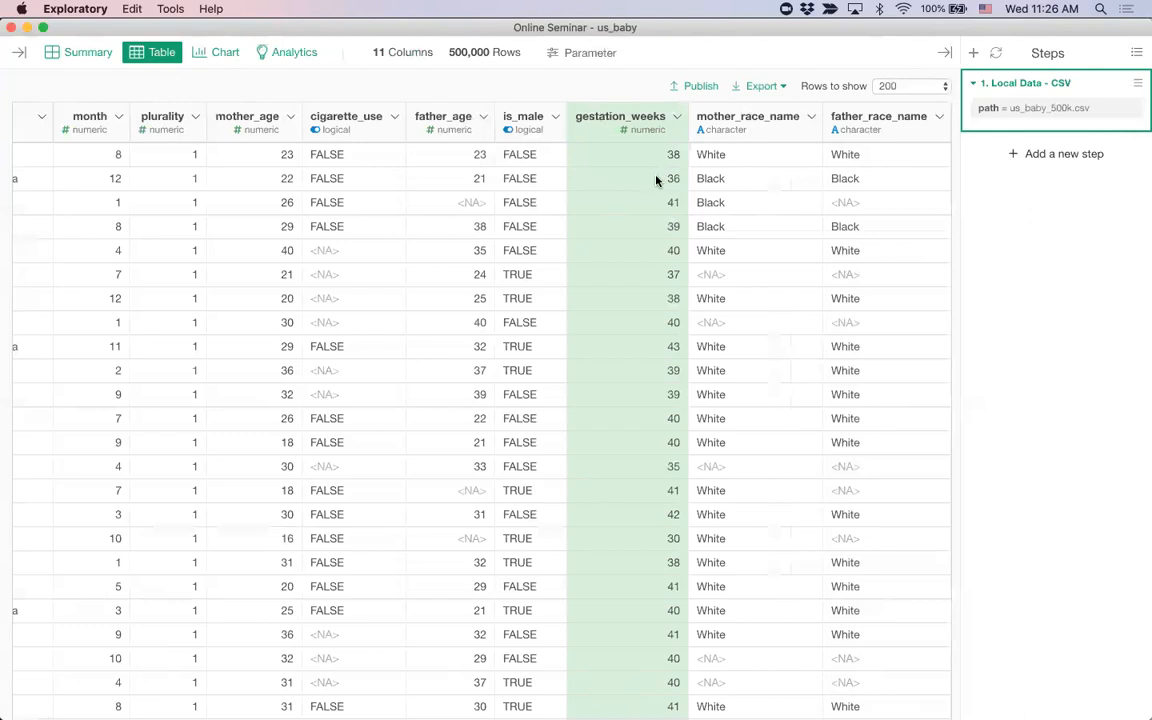
Review the column summaries of us_baby, examining the distributions of gestation_weeks, mother_race_name and weight_pounds.
click(78, 52)
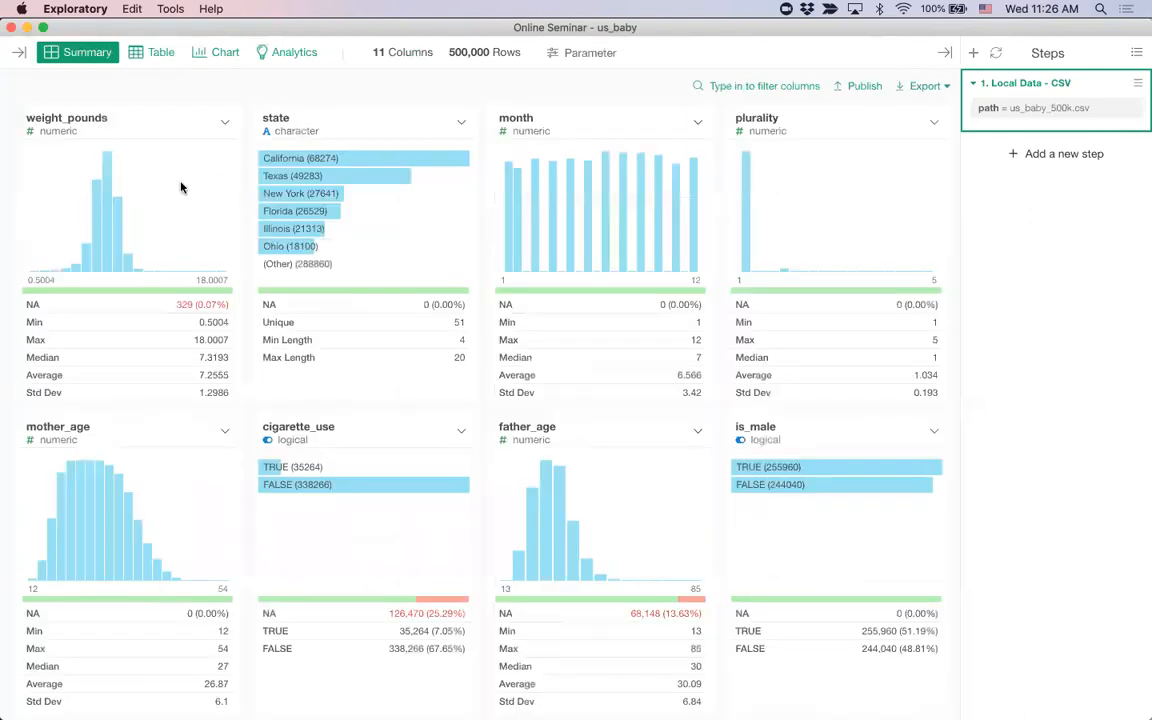
scroll(388, 380, down, 1)
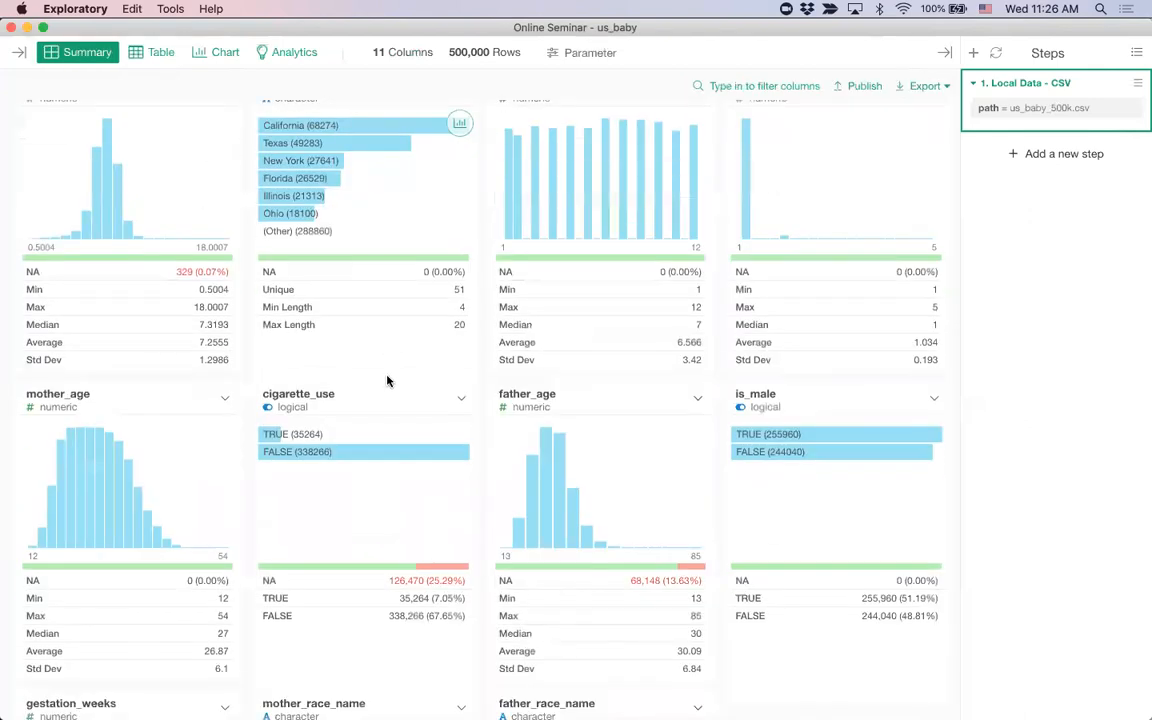
scroll(388, 380, down, 5)
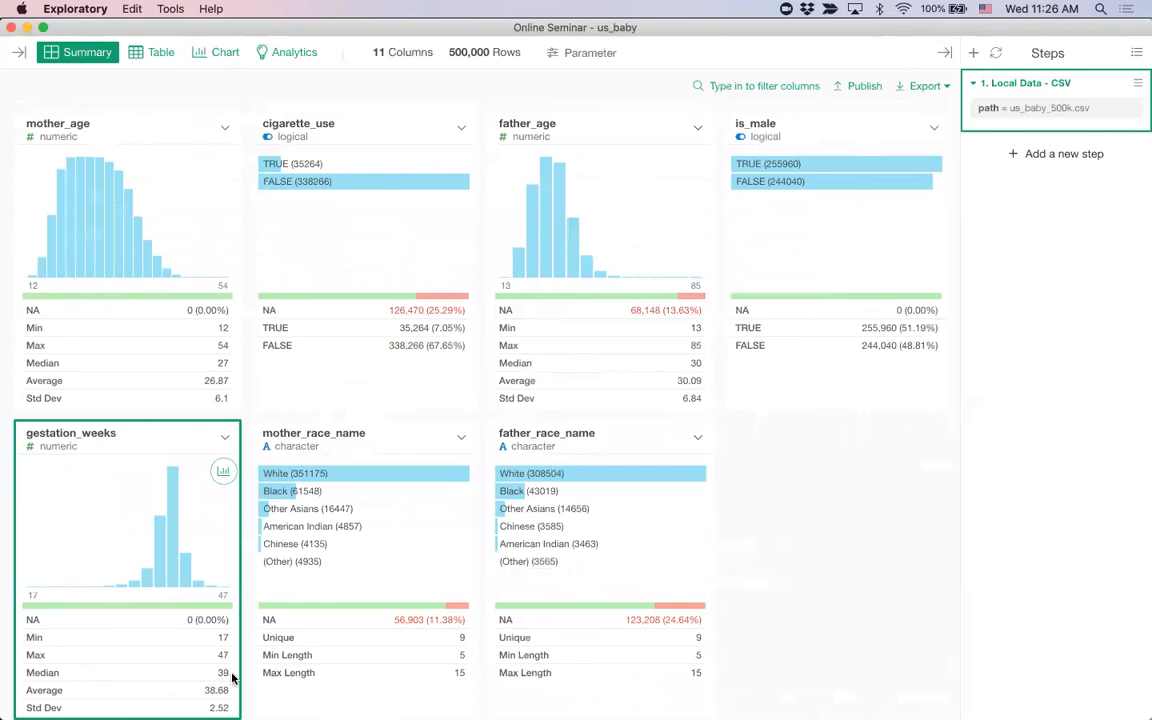
mouse_move(172, 548)
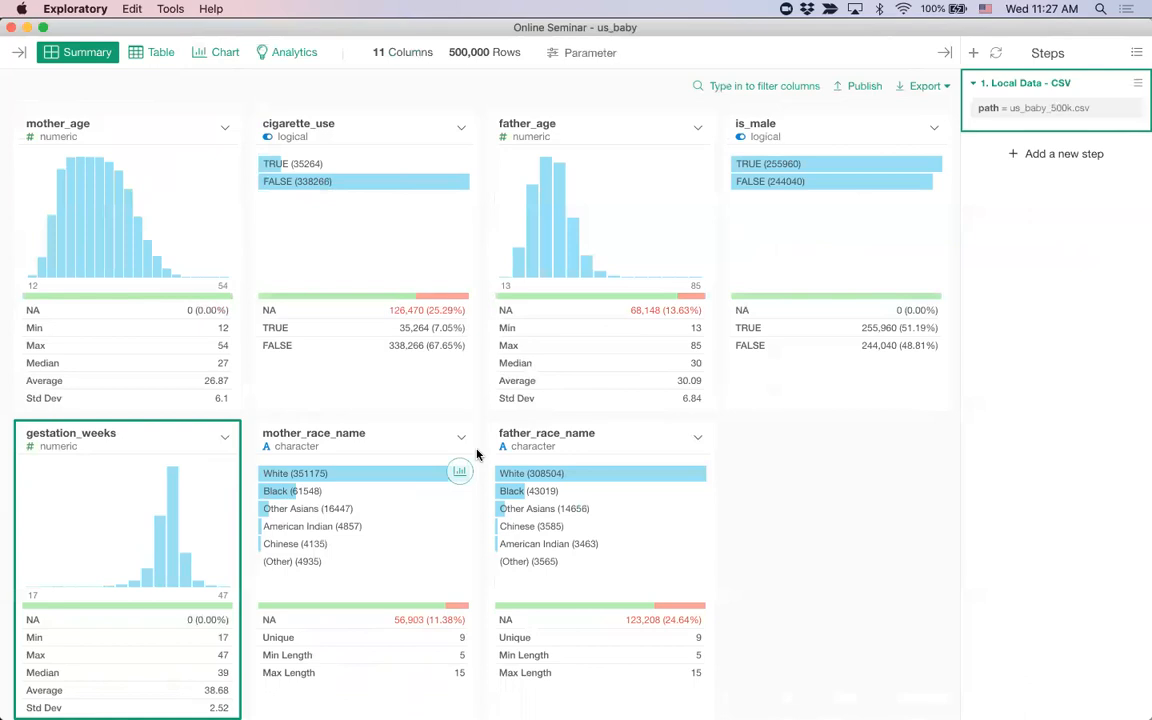
scroll(581, 319, up, 2)
scroll(560, 340, down, 2)
click(407, 446)
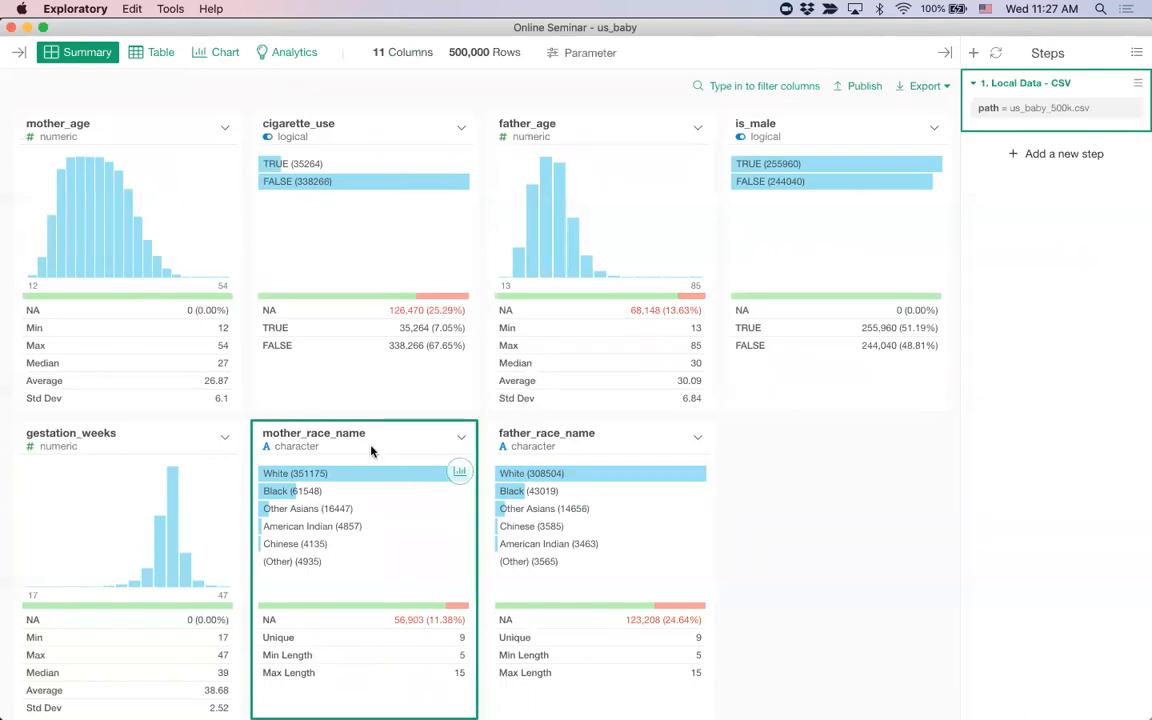
scroll(153, 288, up, 2)
scroll(153, 288, up, 3)
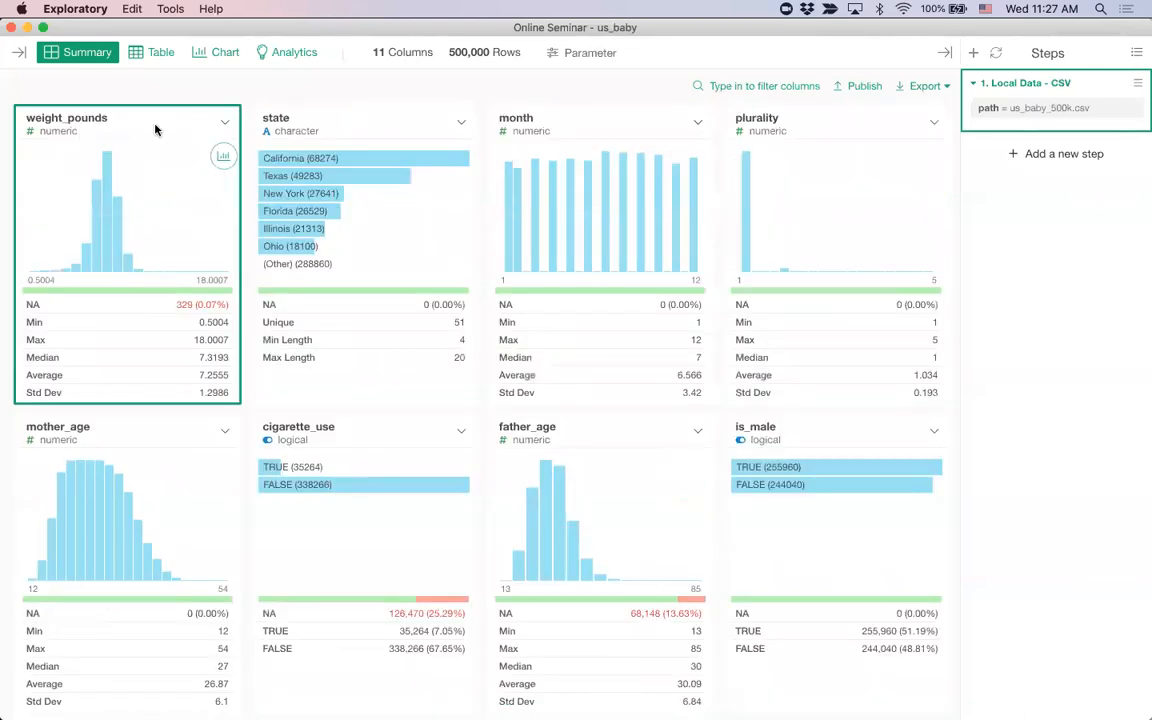
scroll(165, 420, down, 5)
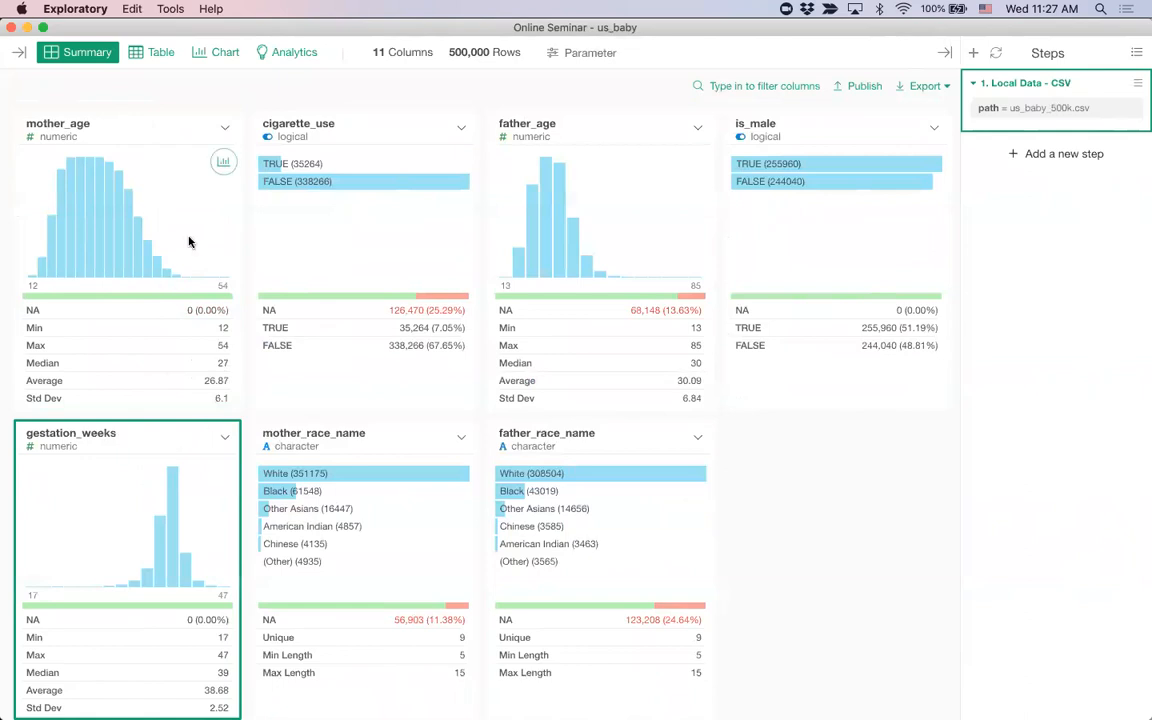
Start a Mutate calculation from the gestation_weeks column and name the new column is_premature.
click(226, 438)
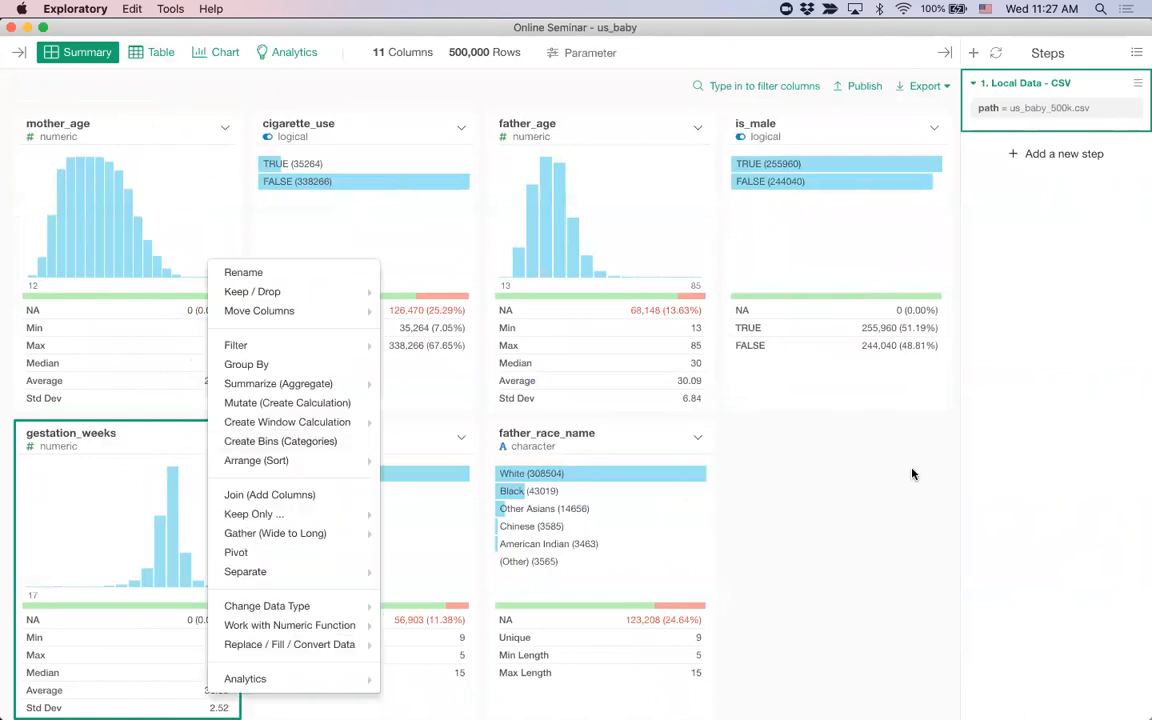
click(803, 437)
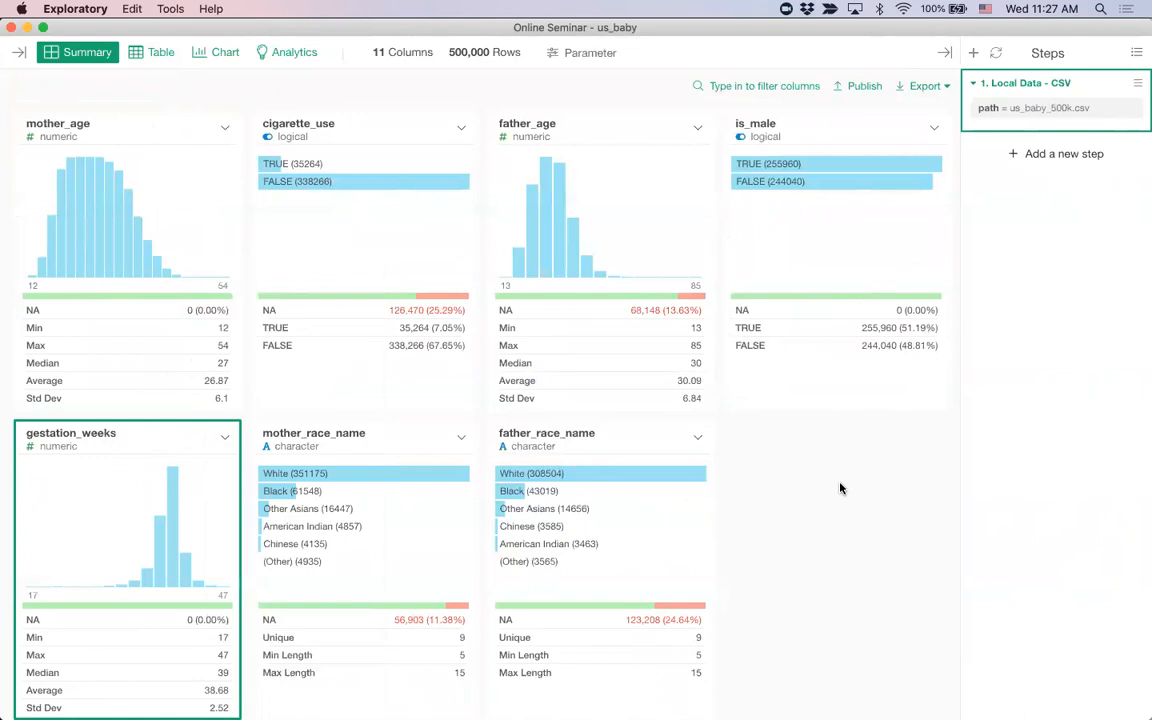
click(227, 439)
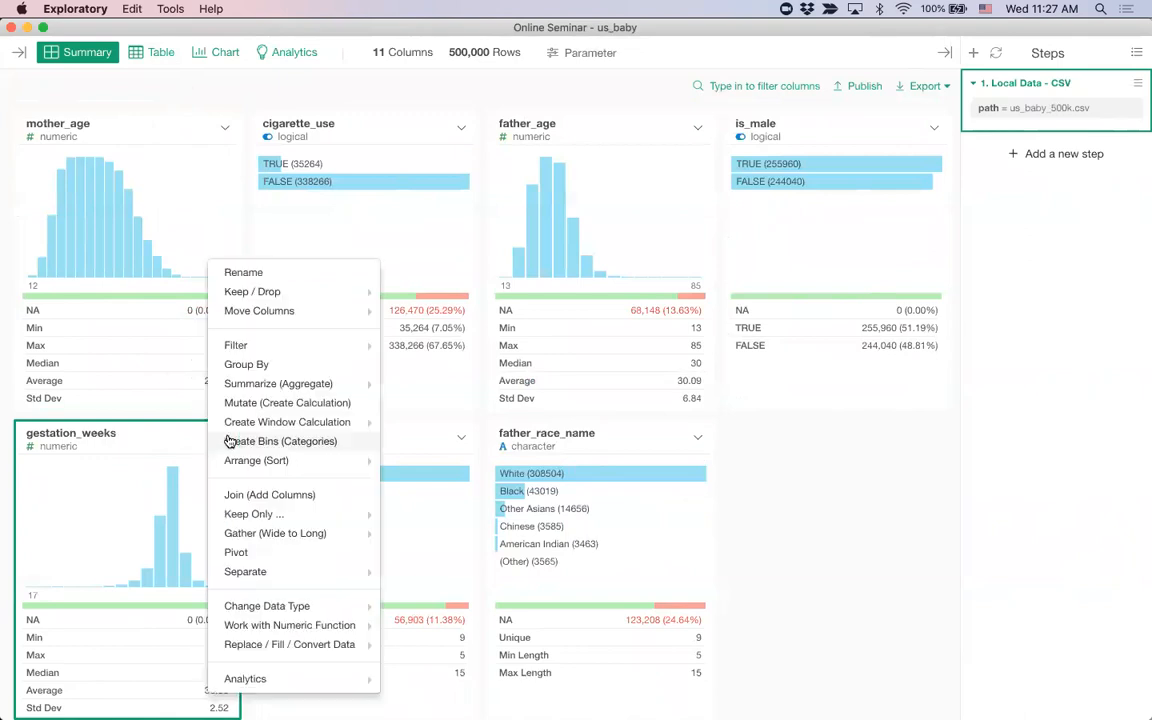
click(270, 405)
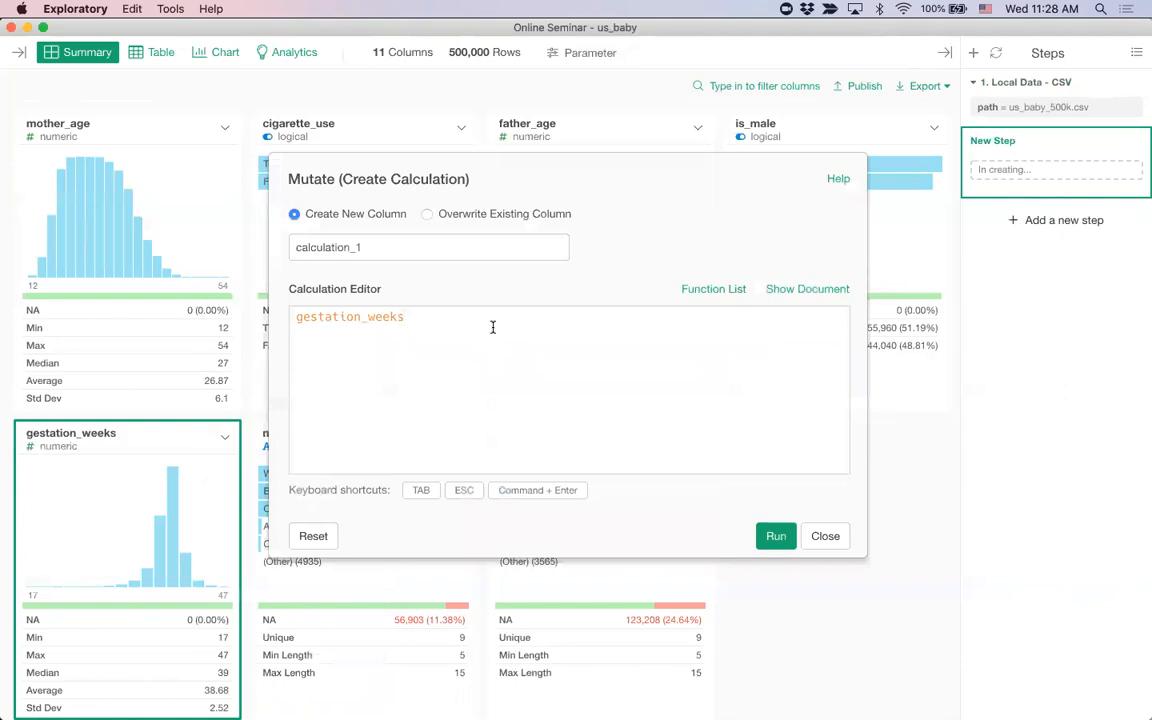
double_click(445, 248)
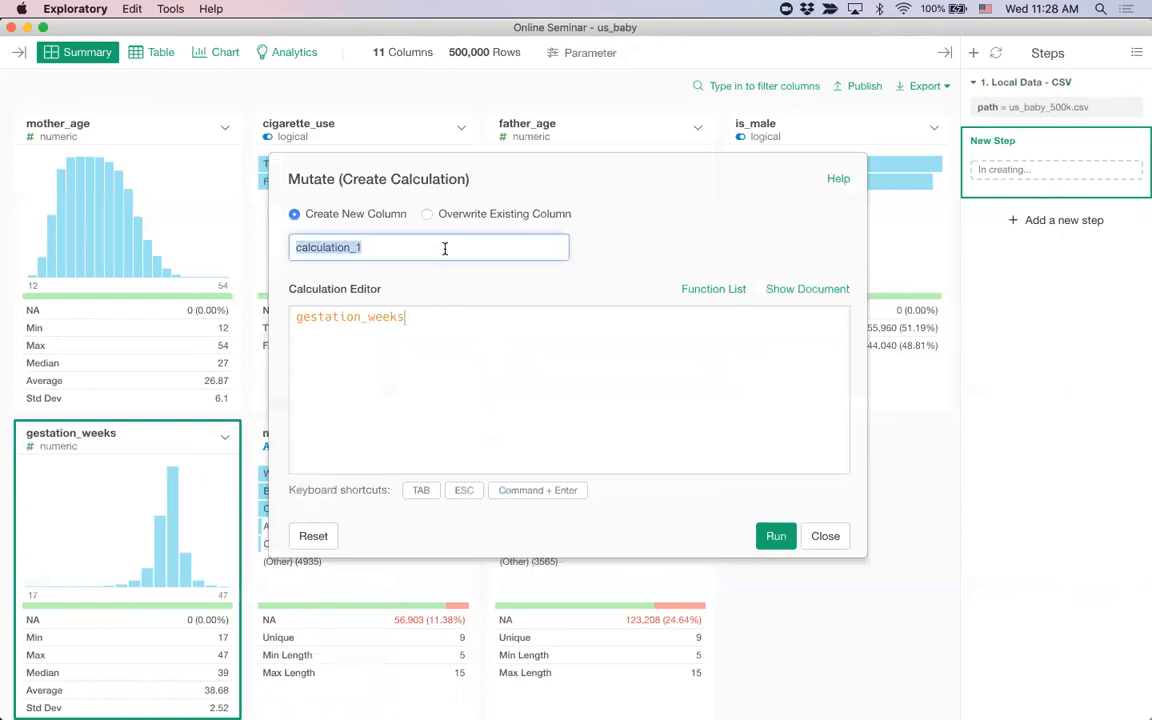
text(is_p)
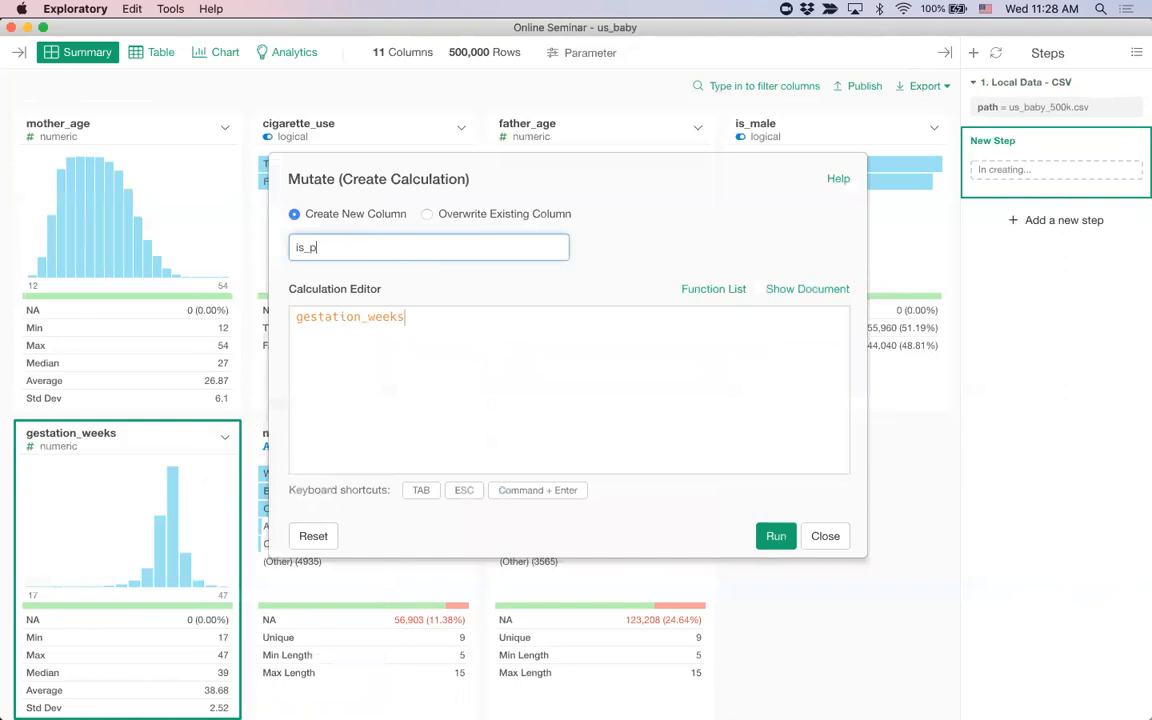
text(remature)
Define the calculation as gestation_weeks < 37 and run it.
click(476, 316)
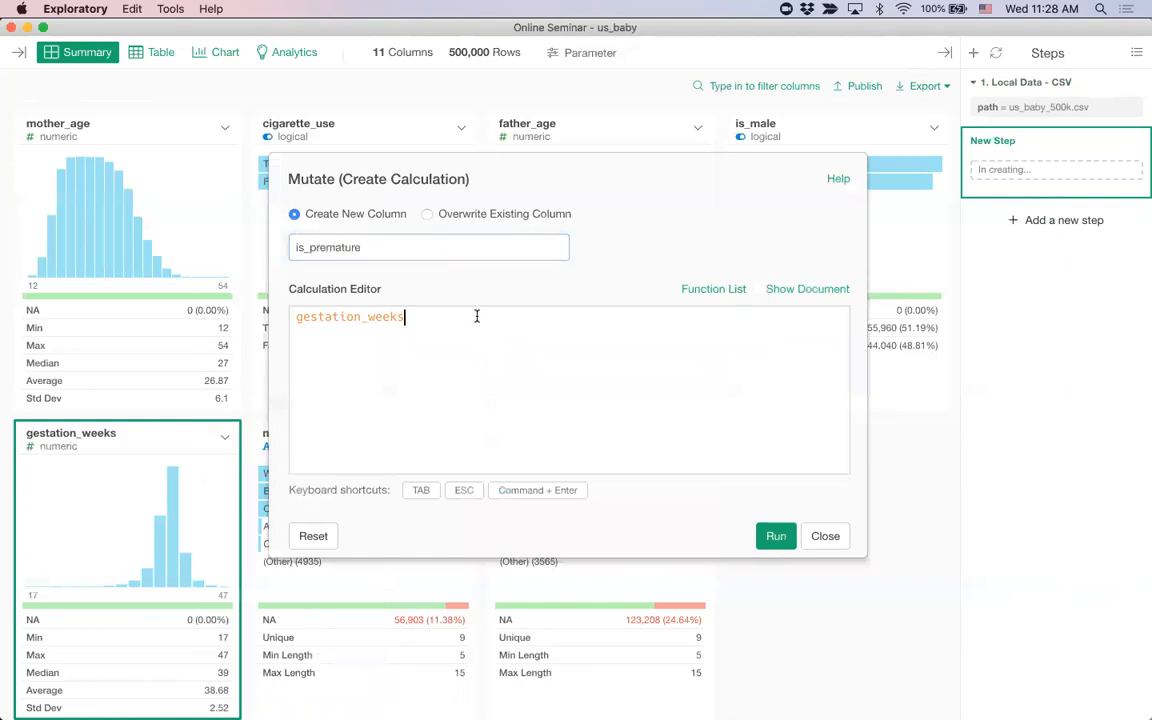
text(< )
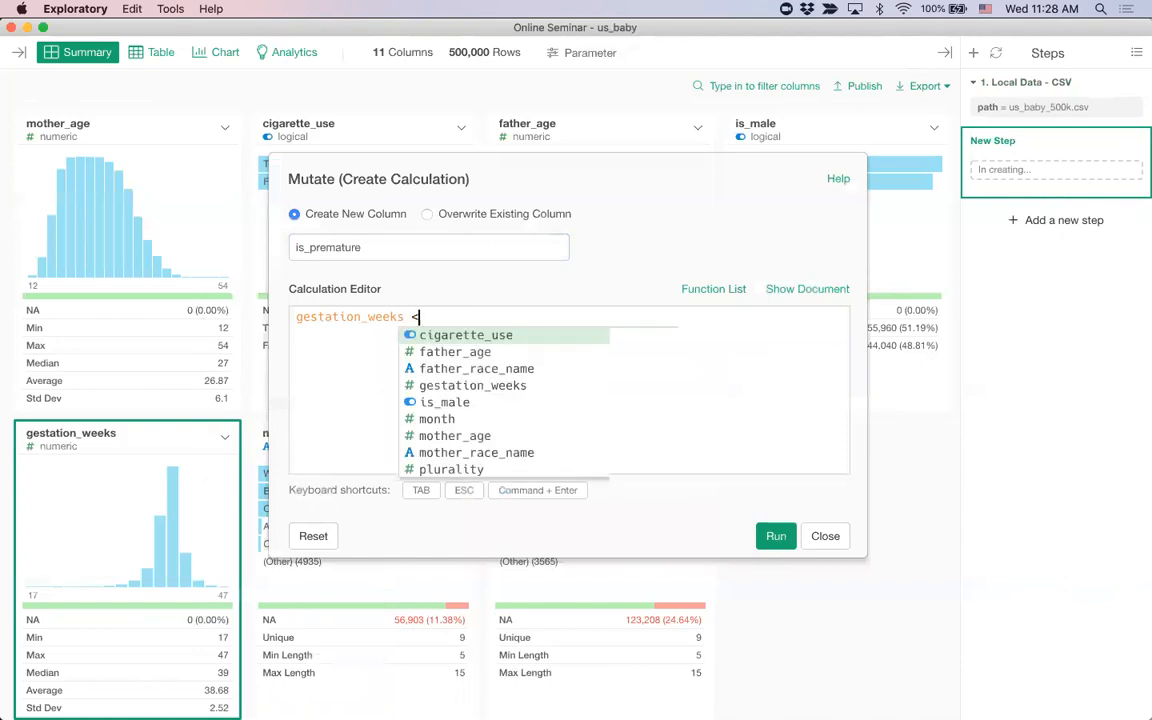
text(37)
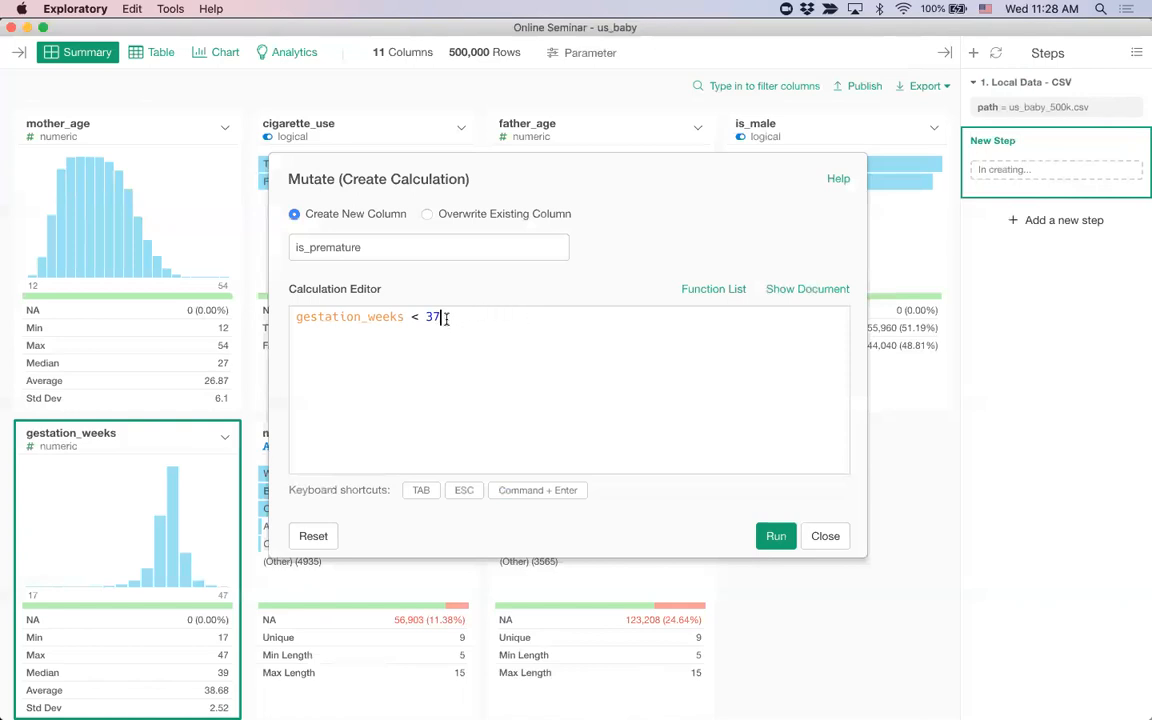
click(777, 537)
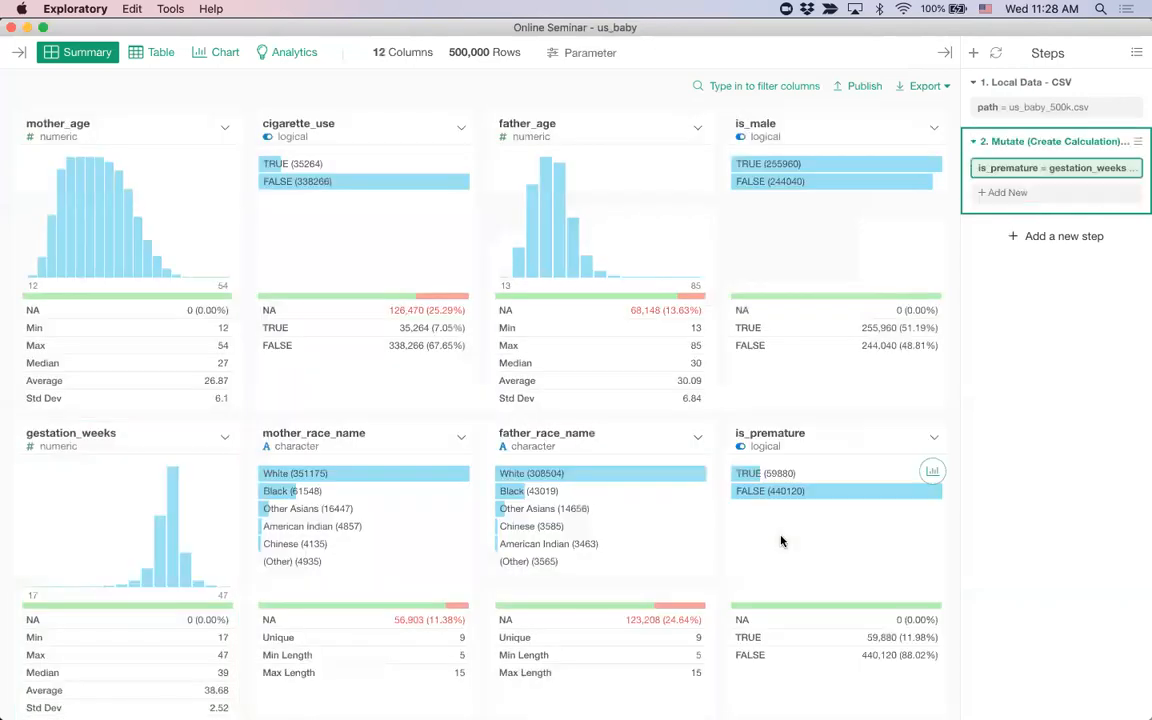
Check the is_premature values against gestation_weeks in the table, and review the column's summary.
click(145, 52)
scroll(594, 230, right, 2)
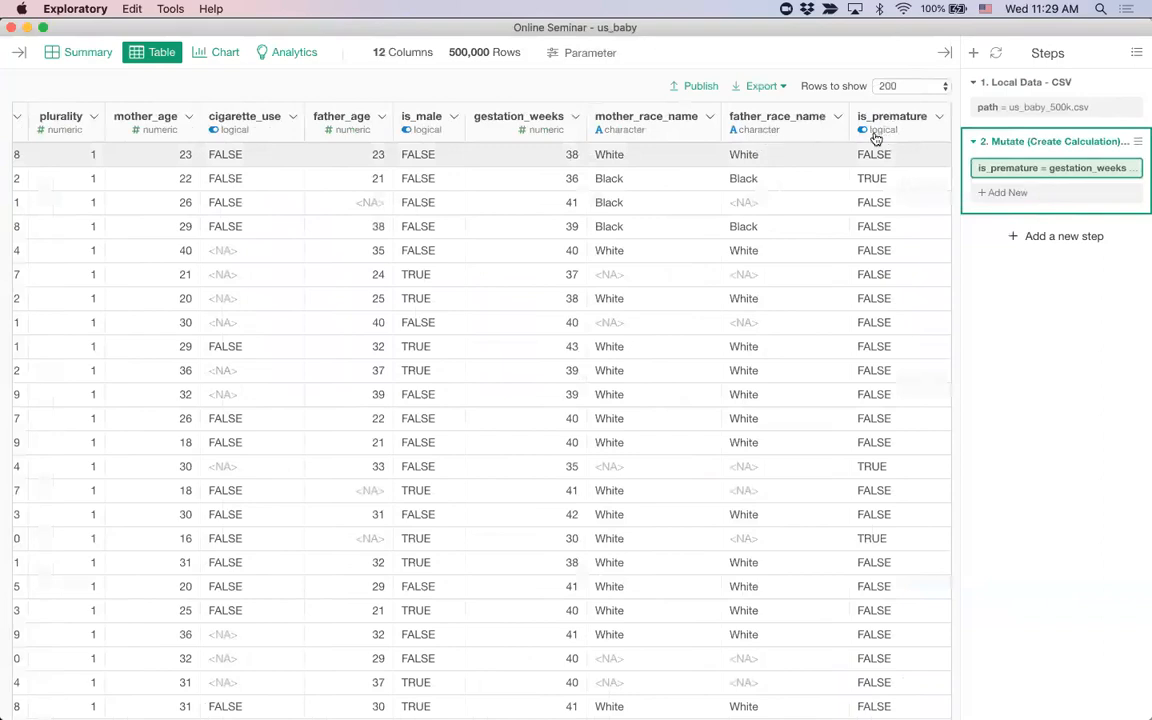
click(75, 53)
click(828, 450)
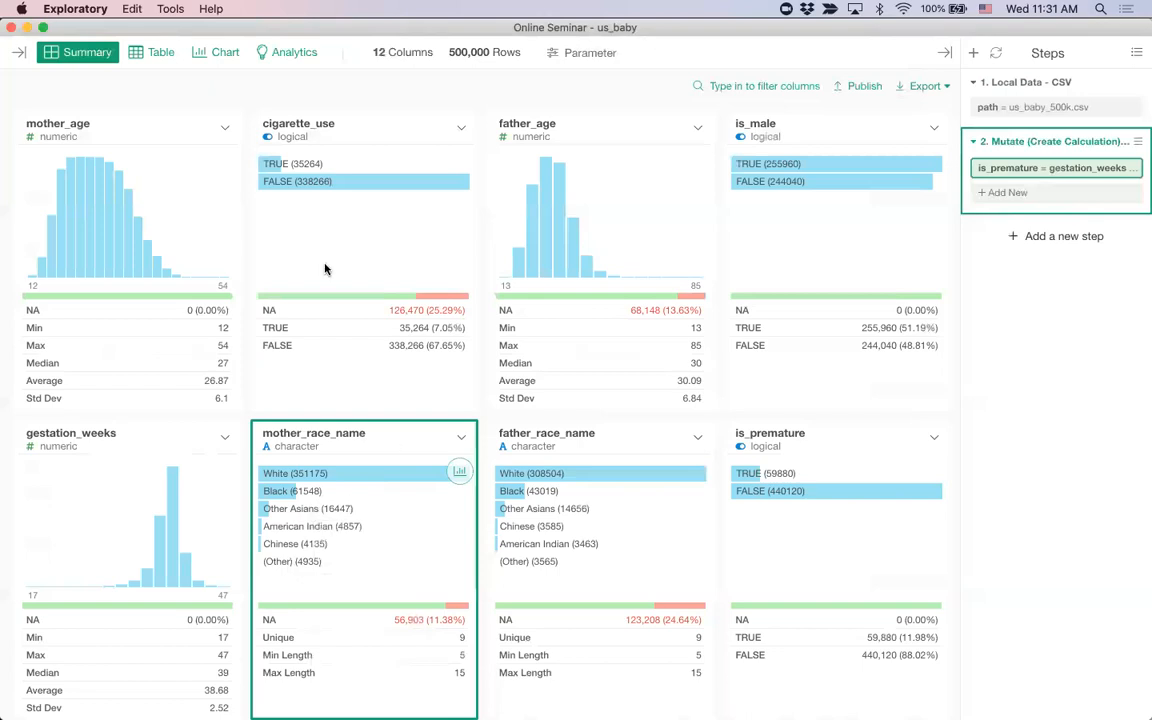
Set up a Decision Tree analysis with is_premature as the target variable.
click(295, 55)
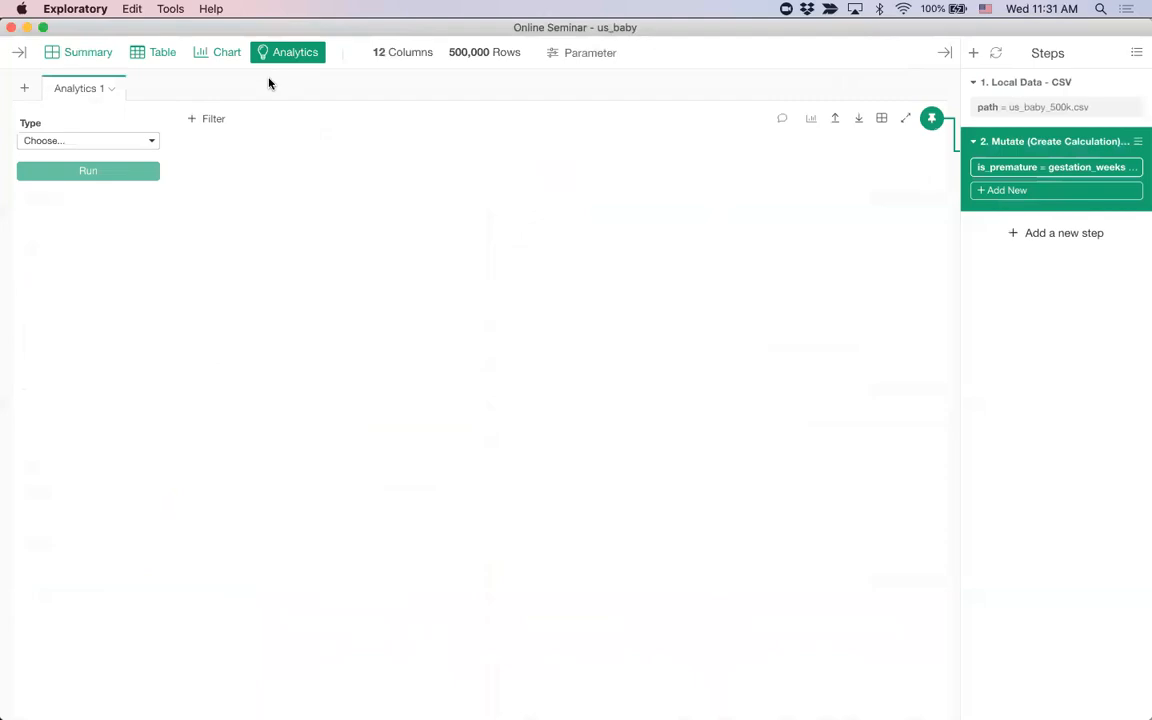
click(77, 141)
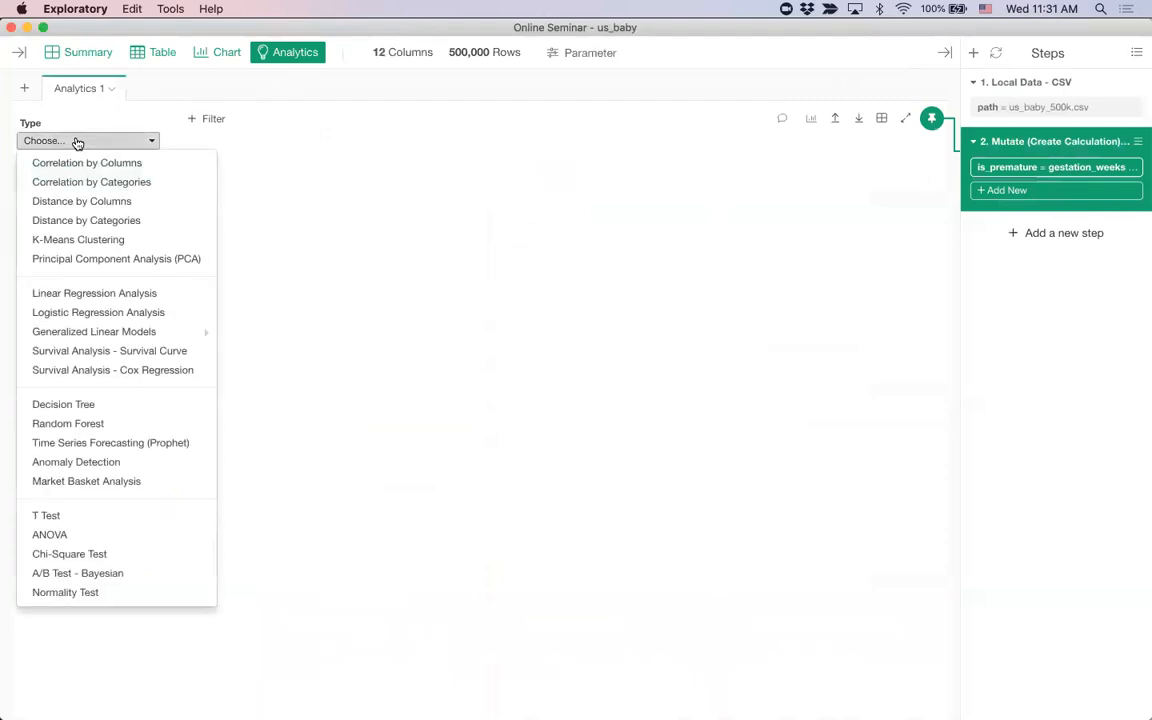
click(112, 408)
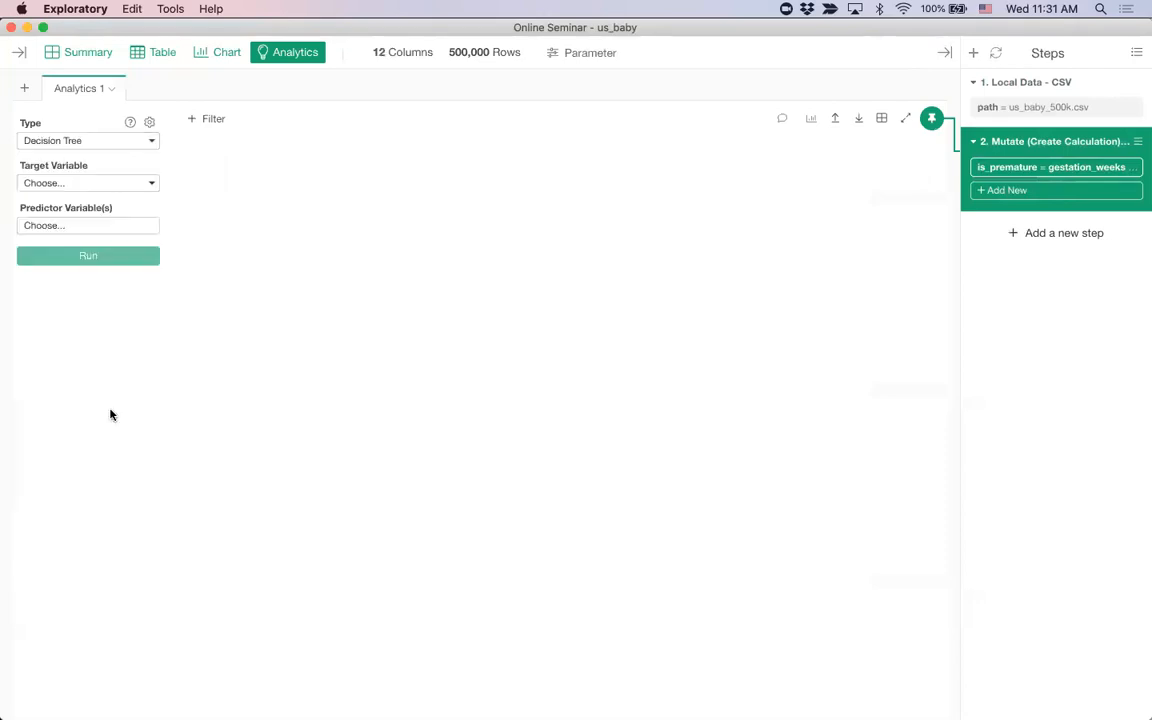
click(85, 186)
scroll(97, 330, down, 1)
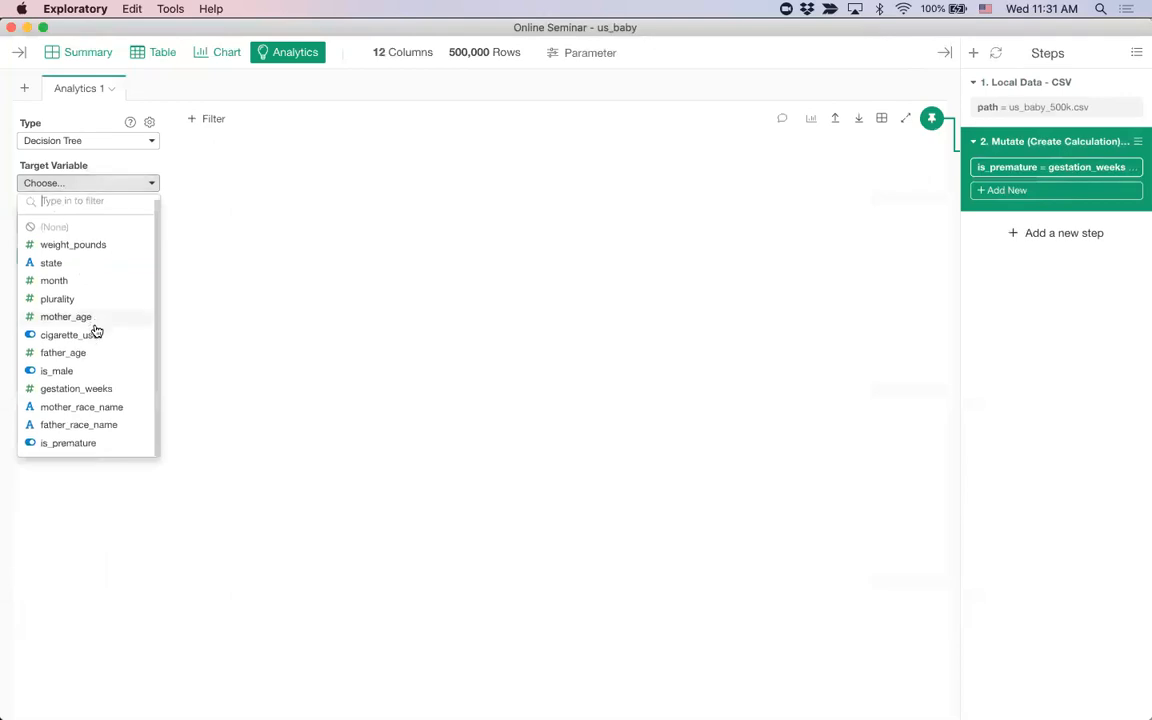
click(89, 449)
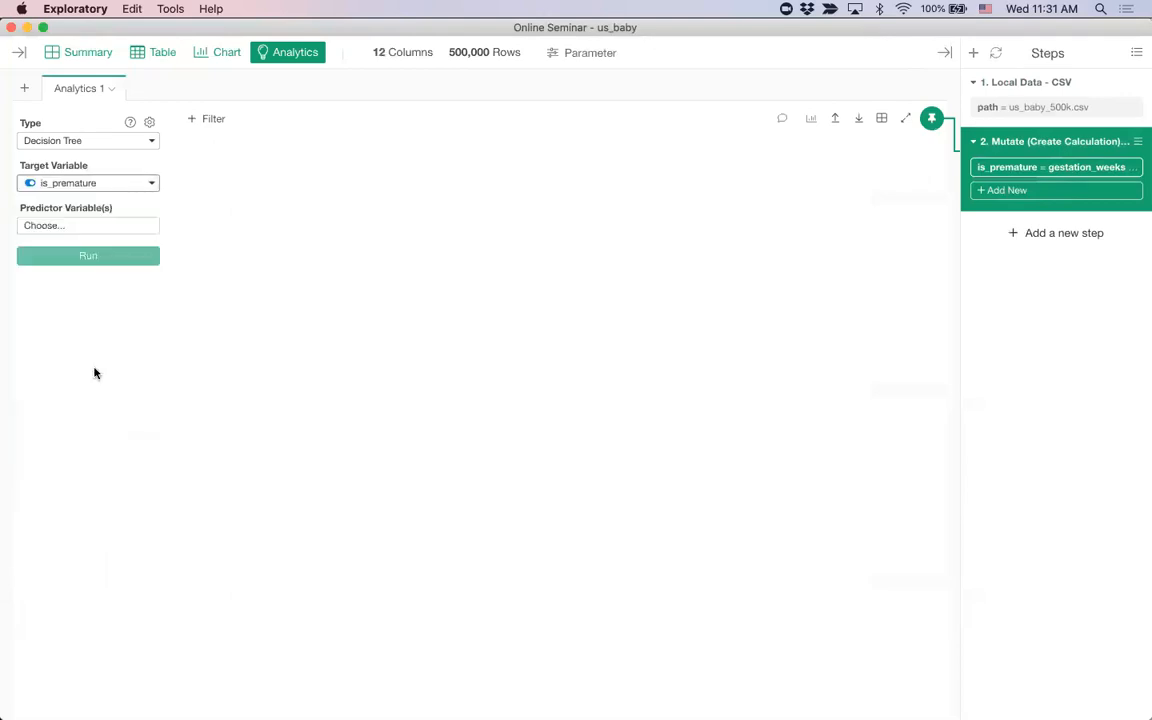
Choose all columns from weight_pounds to father_race_name except gestation_weeks as predictor variables, and run the decision tree.
click(82, 228)
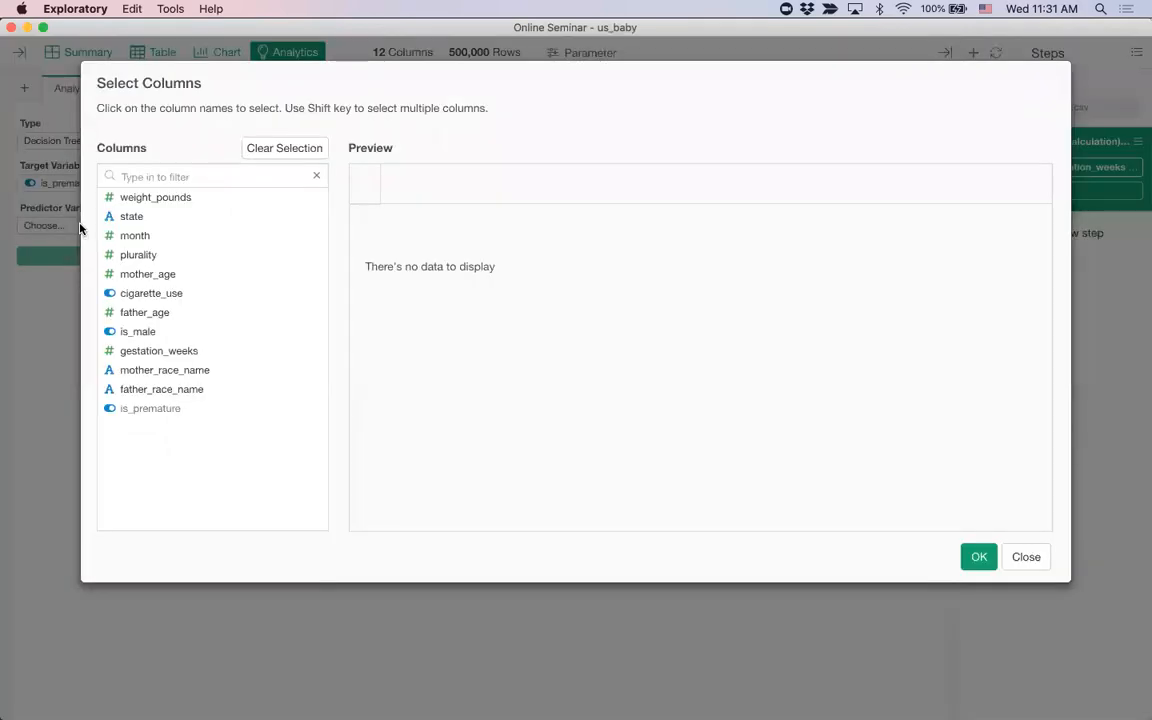
click(170, 205)
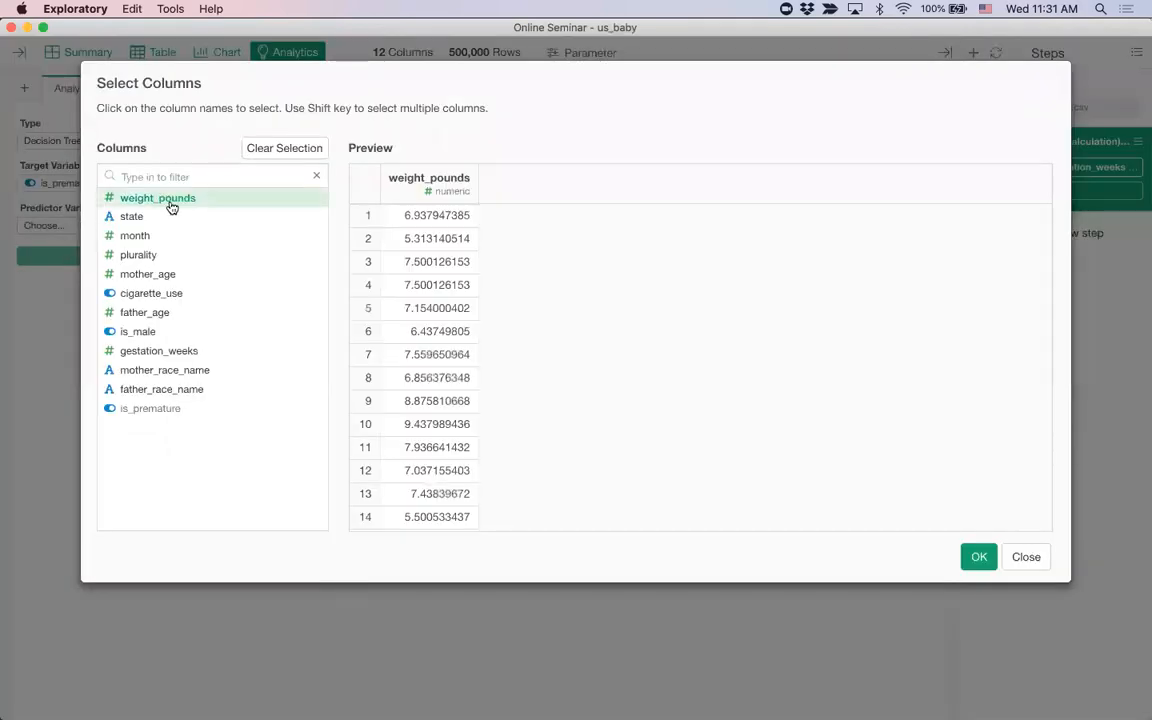
shift+click(211, 391)
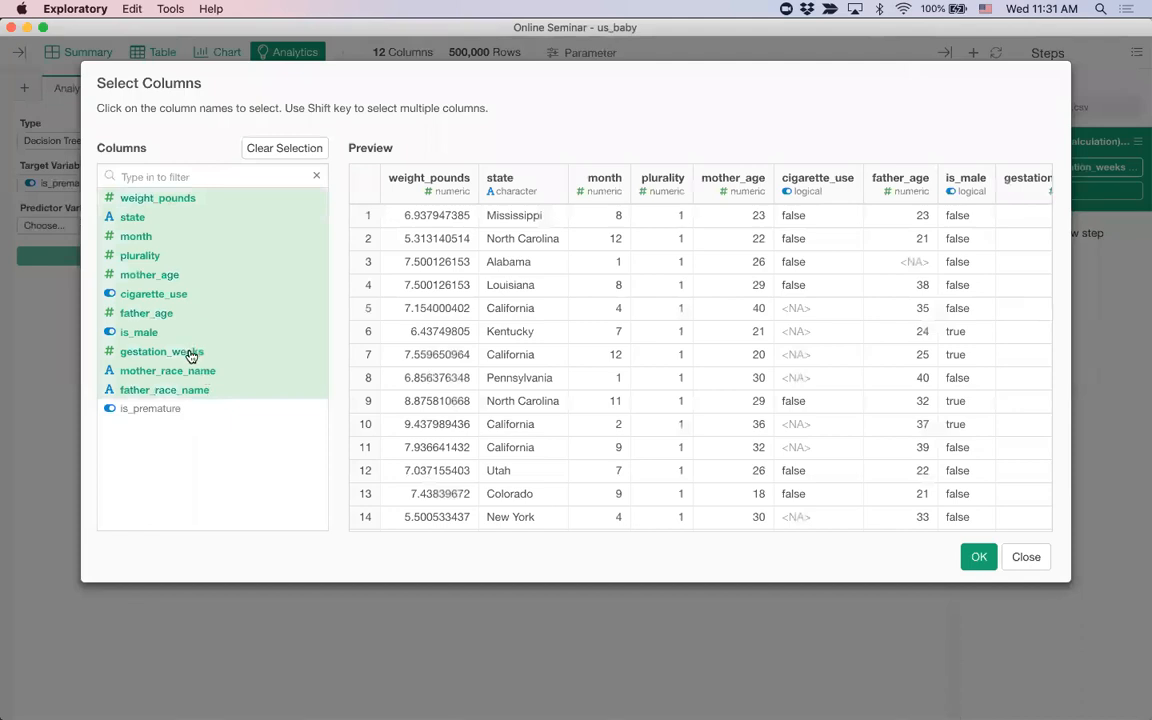
super+click(189, 353)
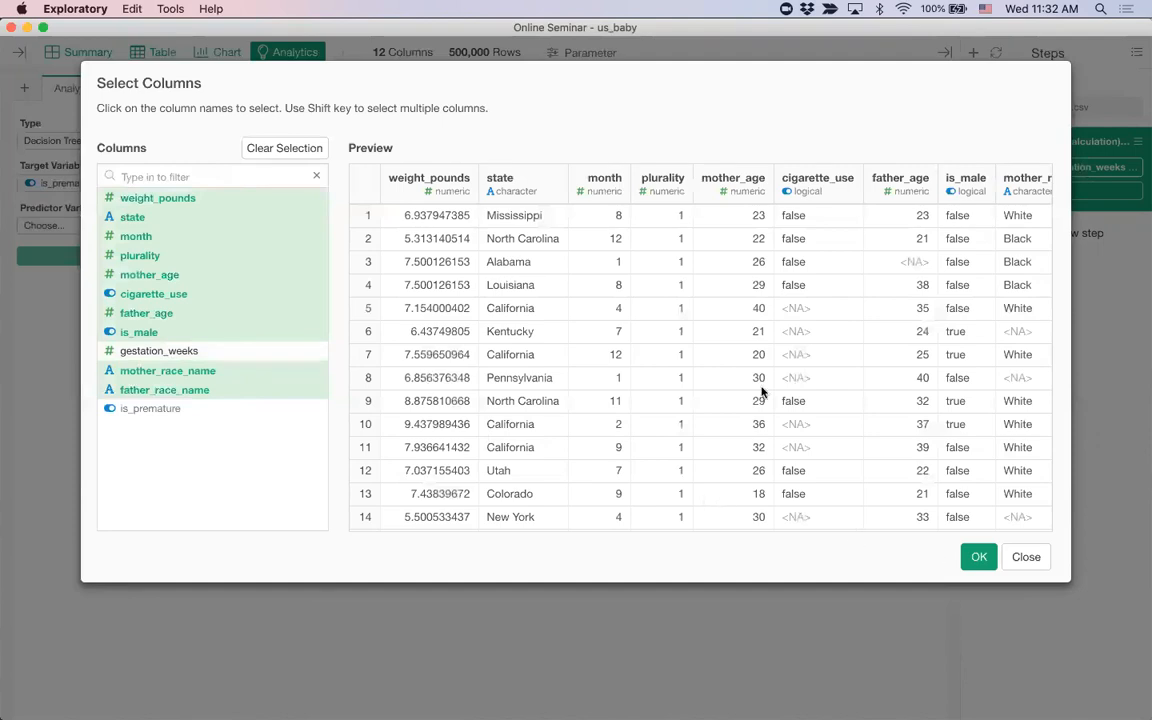
scroll(890, 329, right, 4)
scroll(890, 329, left, 4)
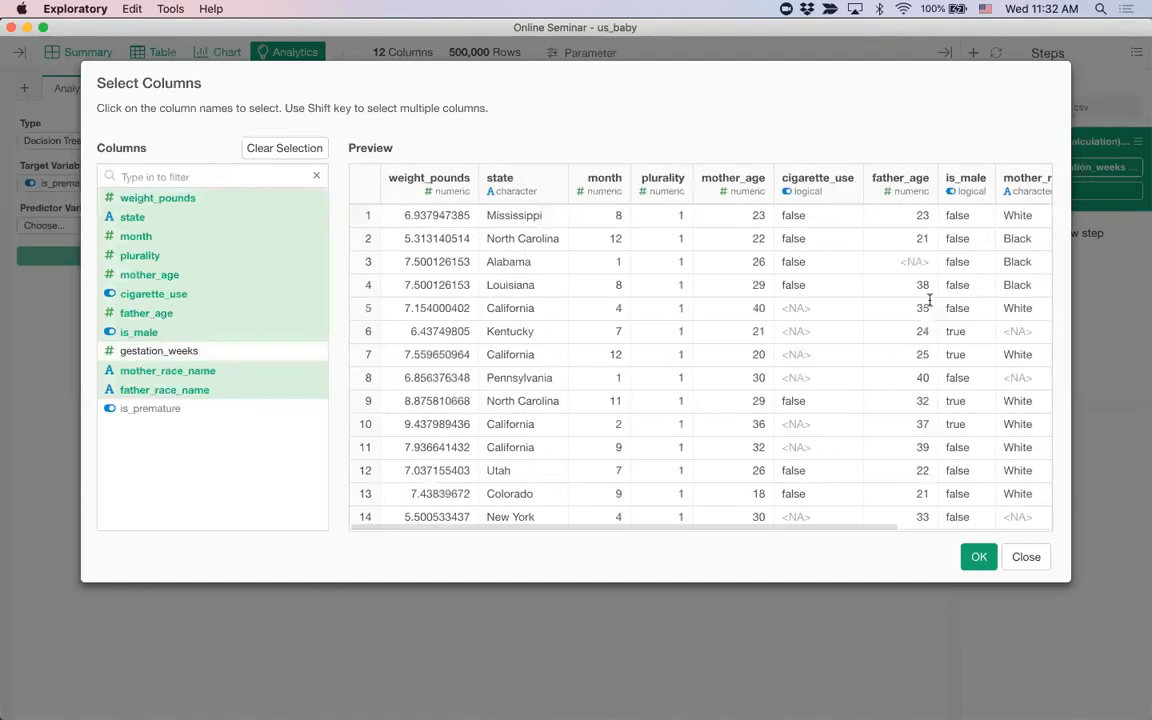
scroll(805, 329, right, 3)
scroll(825, 329, left, 3)
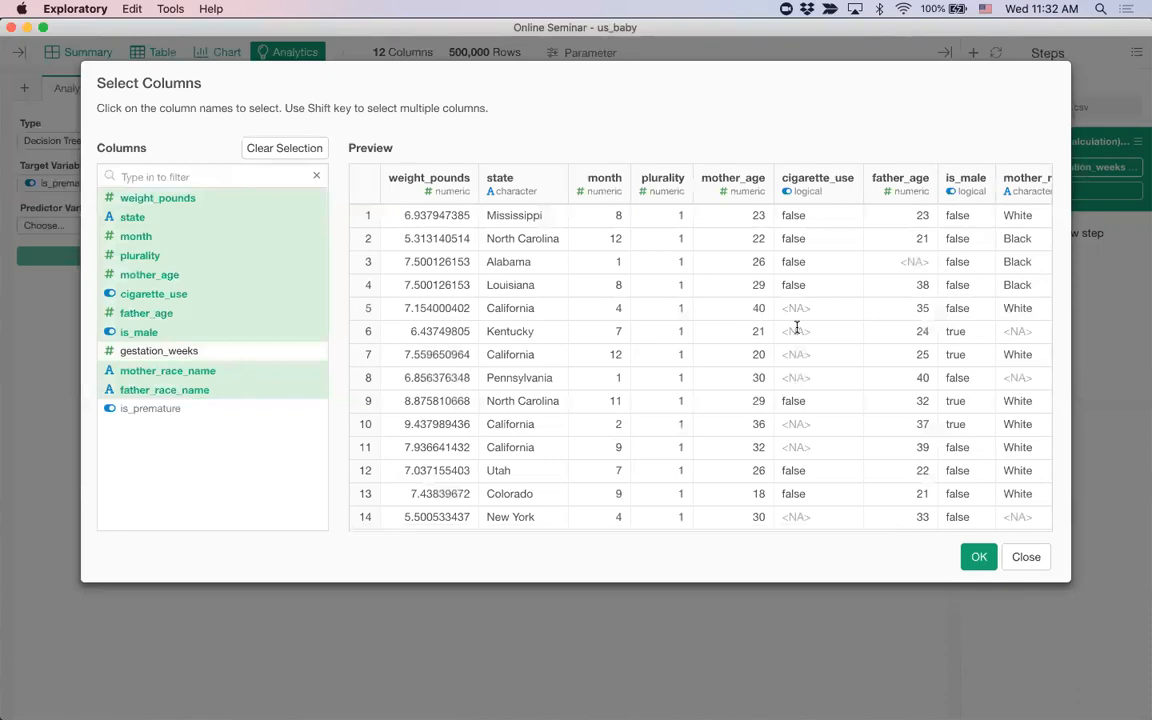
click(978, 557)
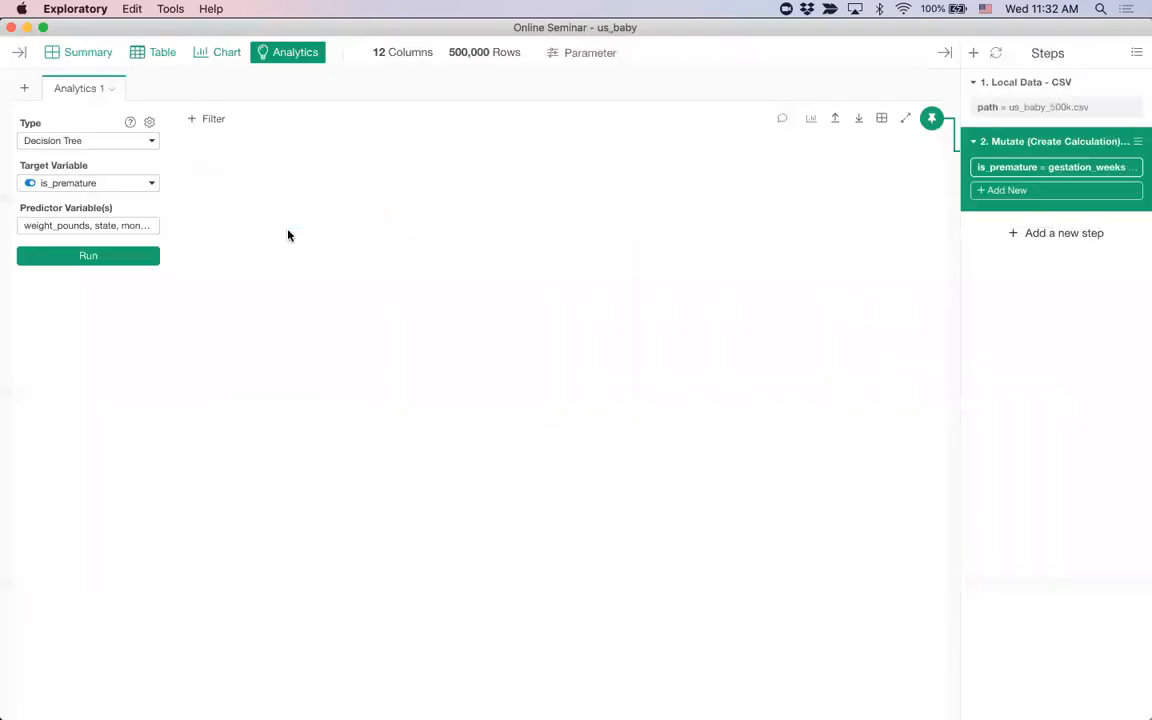
click(112, 257)
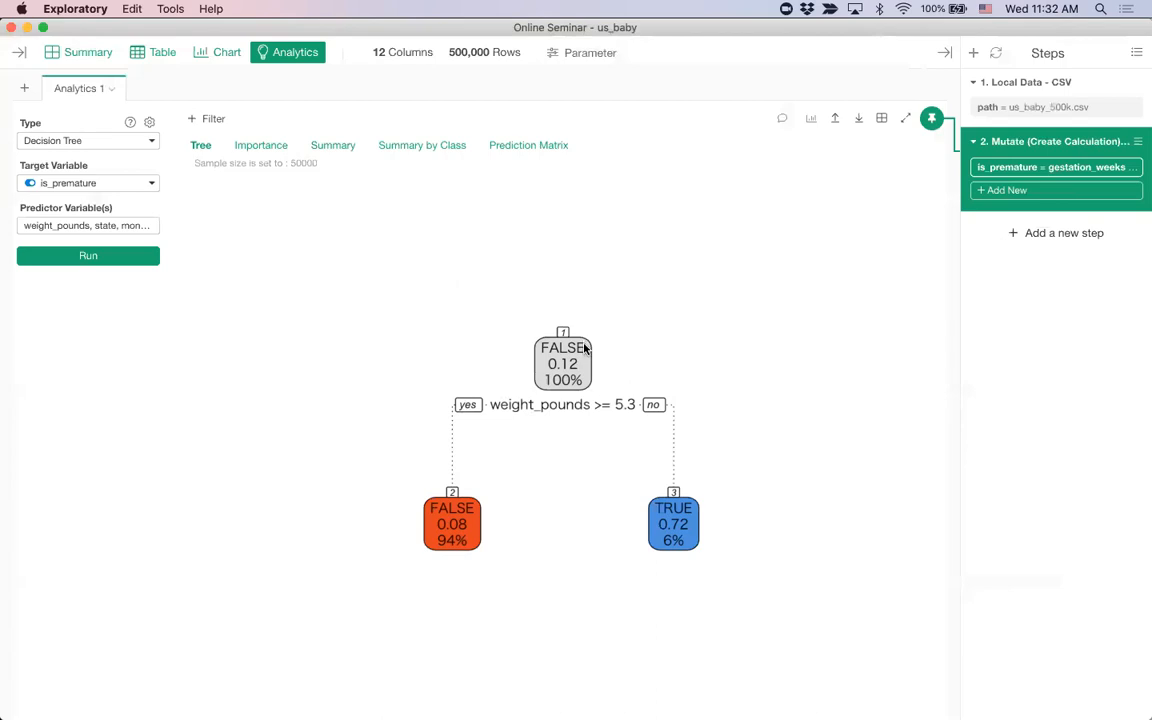
Switch to the decision-tree-en.key presentation in Keynote and view slides 18 and 17 on the Weight Pound and Plurality splits.
key(super+Tab)
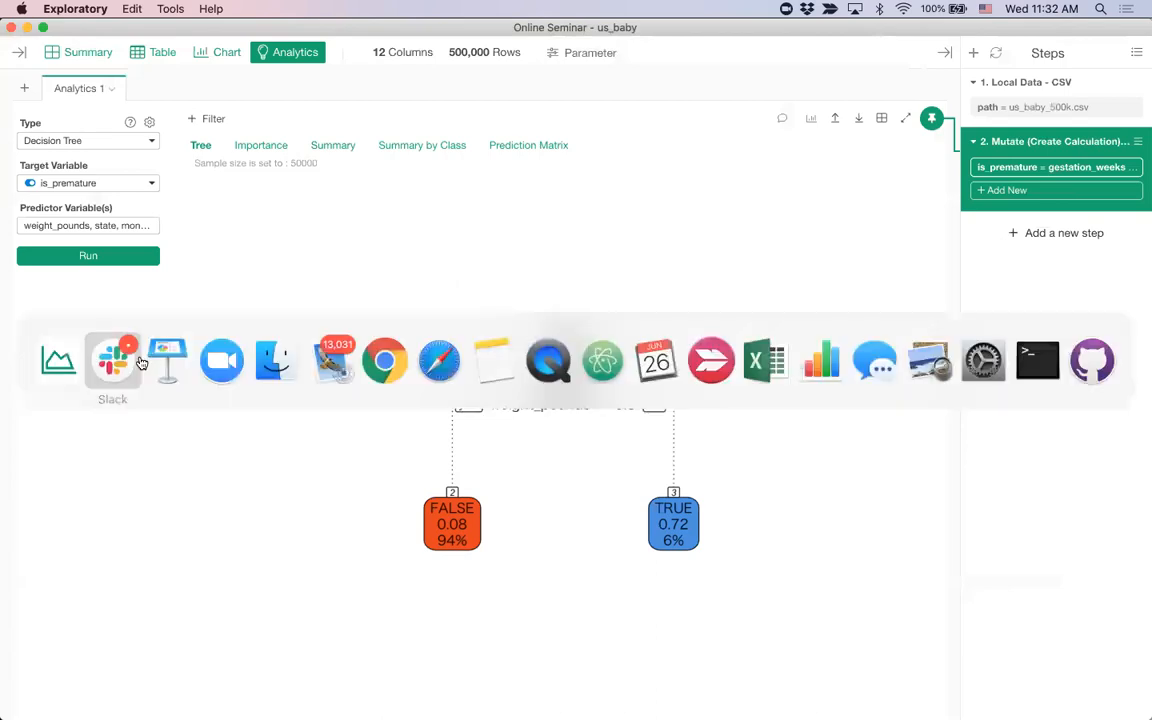
key(super+Tab)
scroll(89, 254, down, 10)
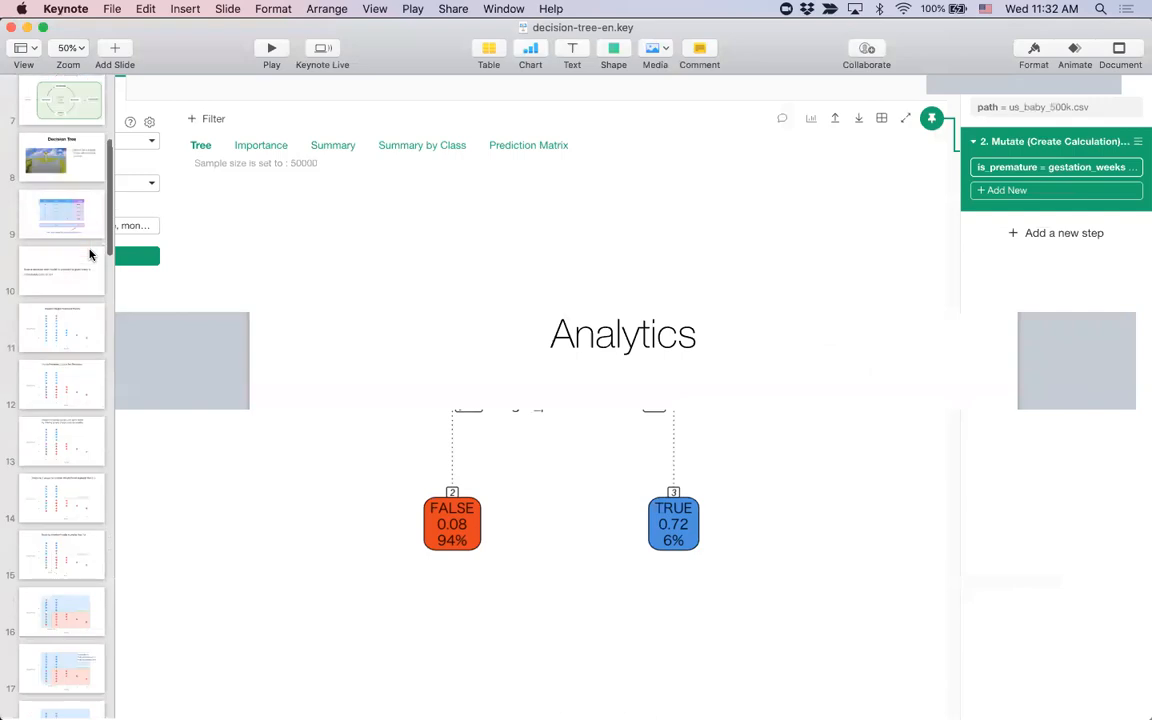
scroll(89, 254, down, 5)
click(74, 336)
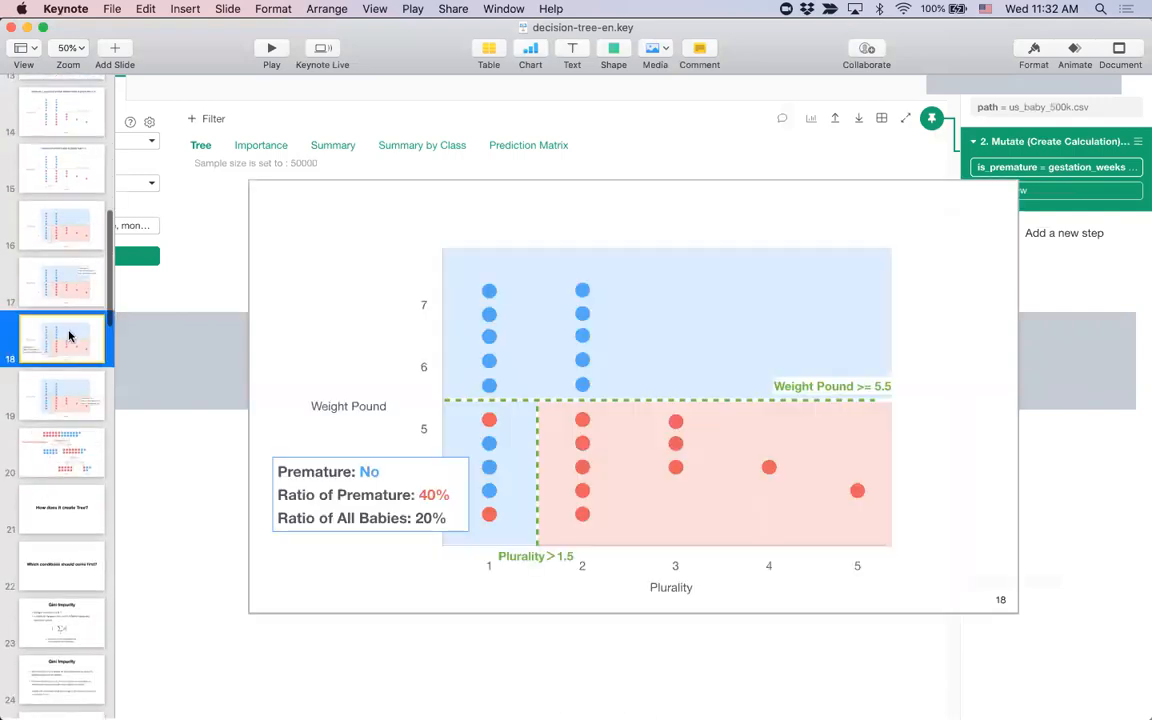
click(77, 275)
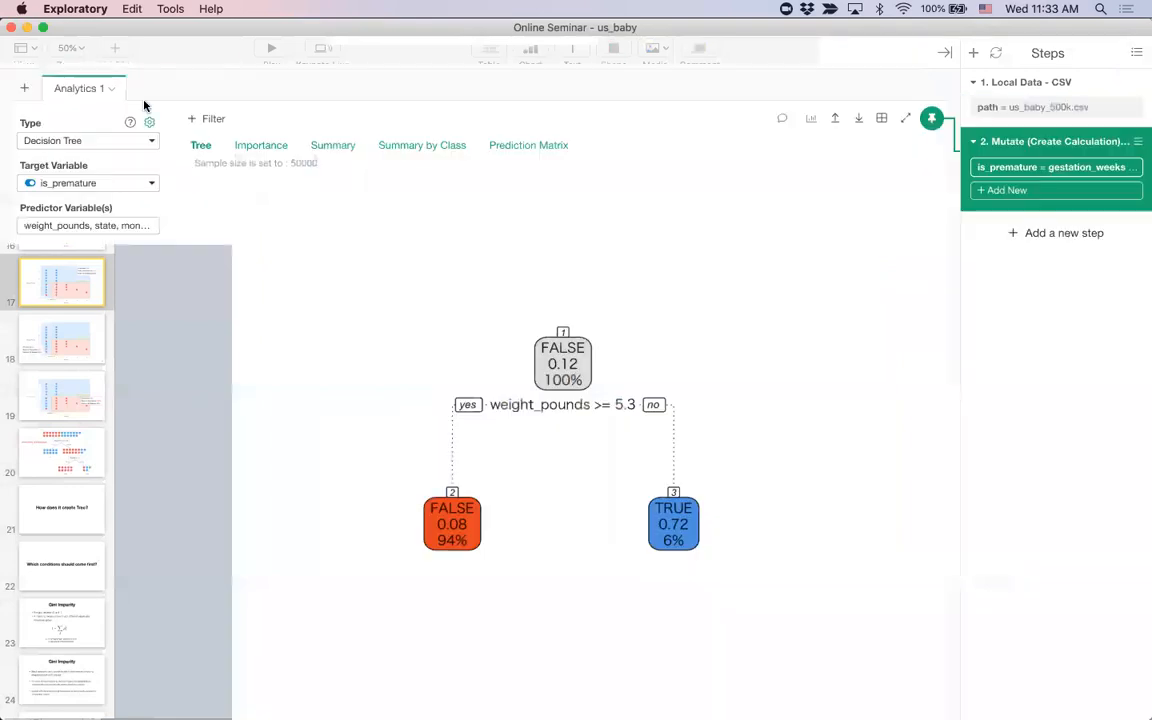
In Exploratory, examine the TRUE and FALSE shares of is_premature in the column summary, and return to the decision tree.
click(86, 56)
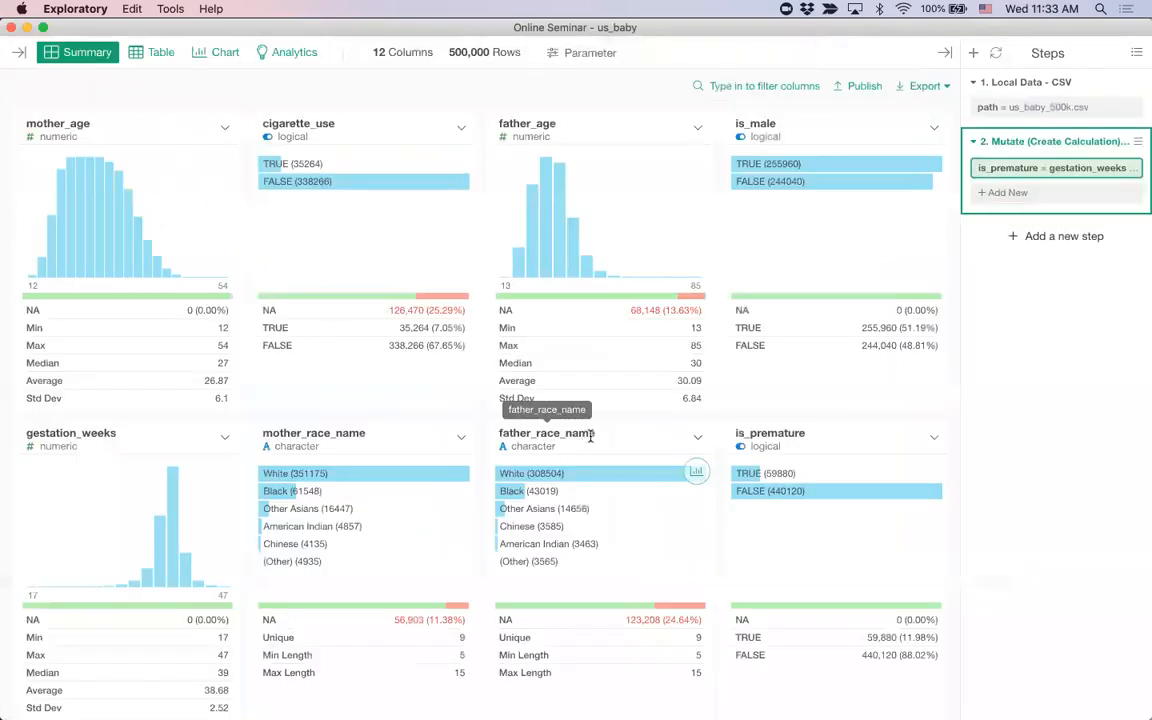
click(829, 457)
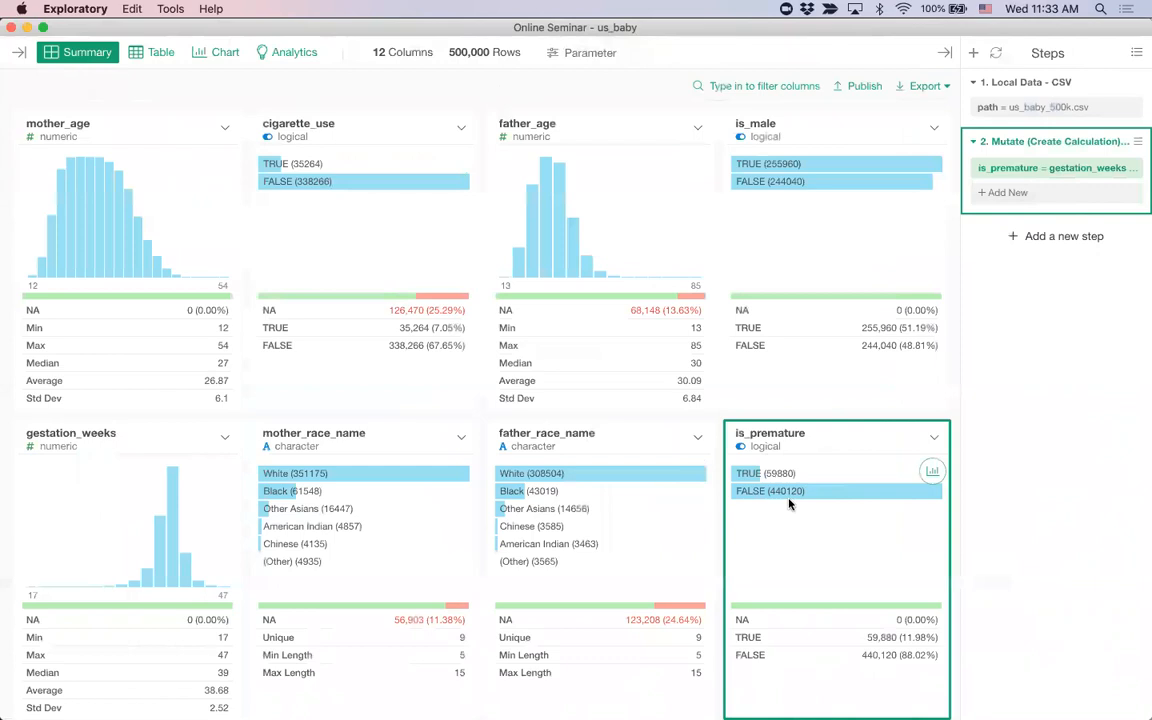
click(284, 52)
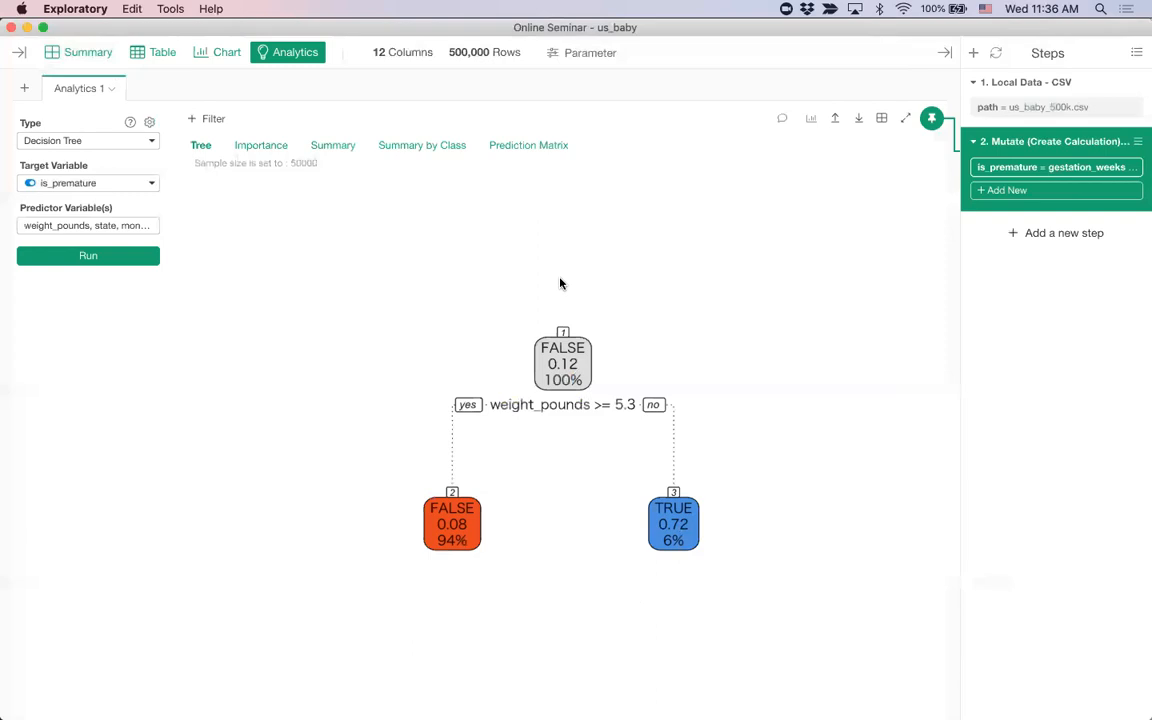
Compare the variable importance of weight_pounds and plurality, checking it against the chosen predictors and the tree's split.
click(264, 150)
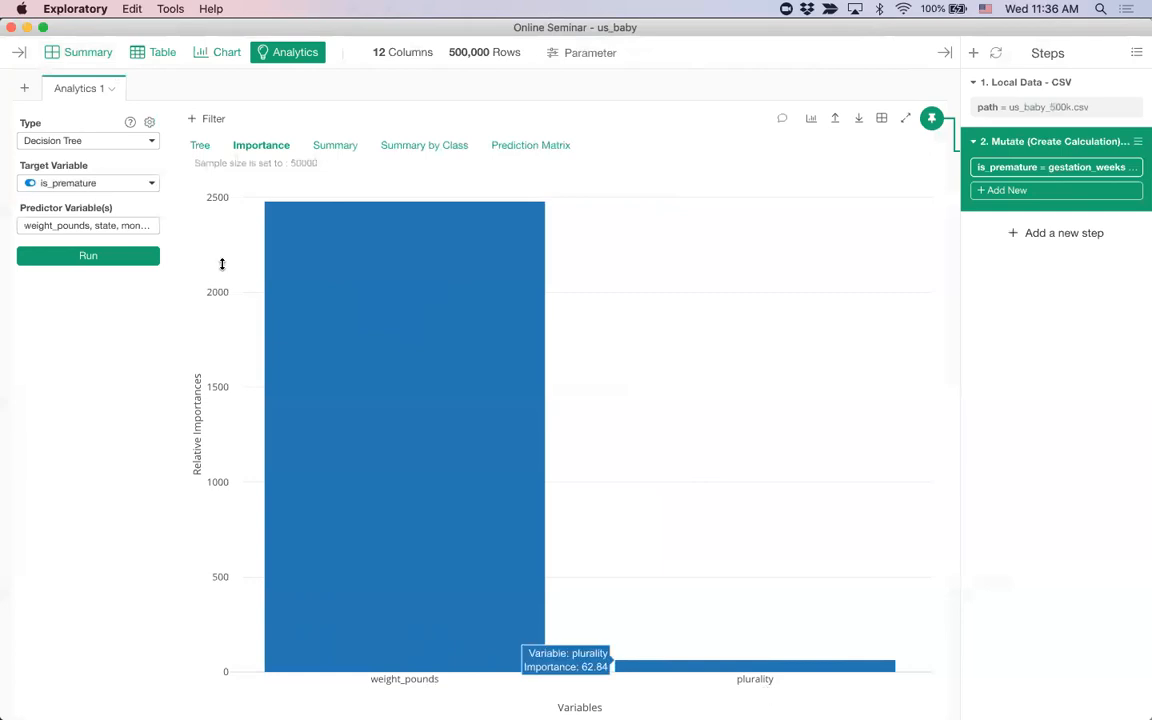
click(86, 226)
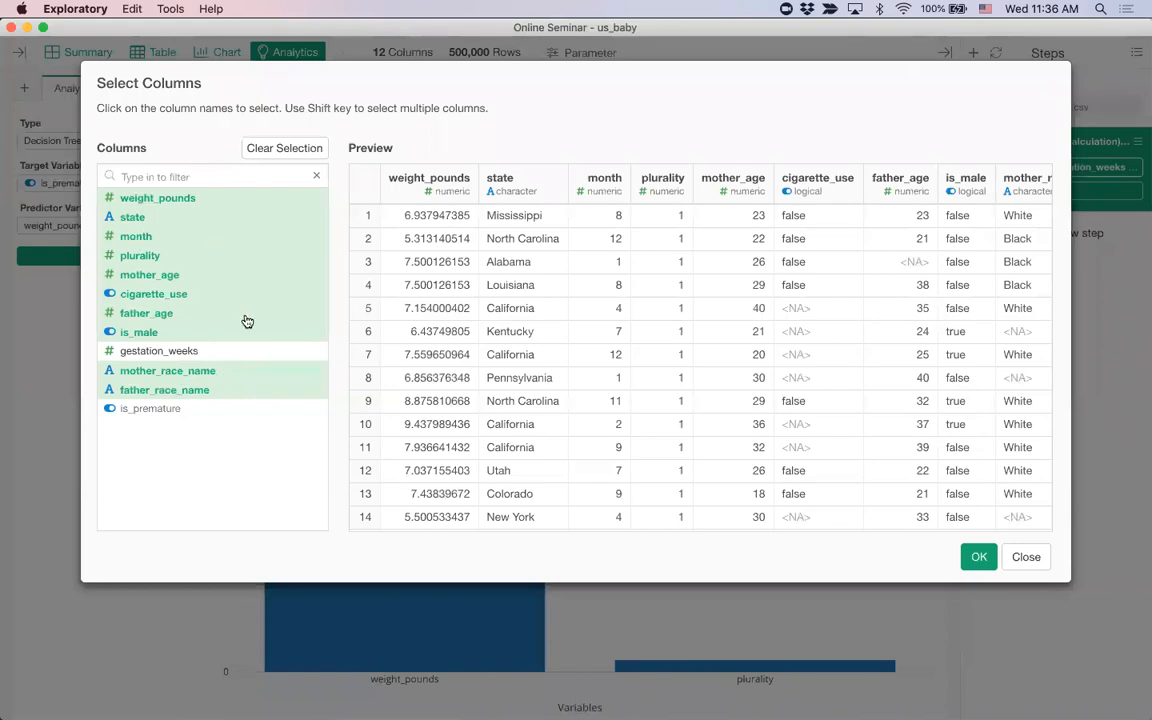
click(1026, 558)
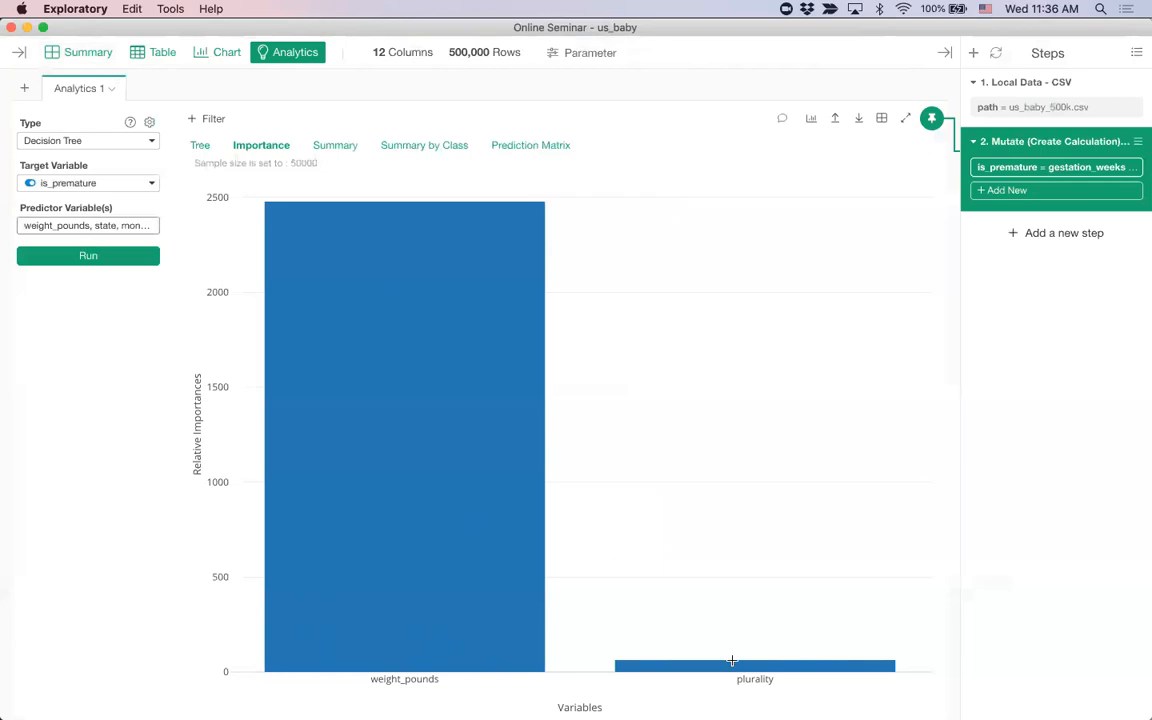
click(199, 146)
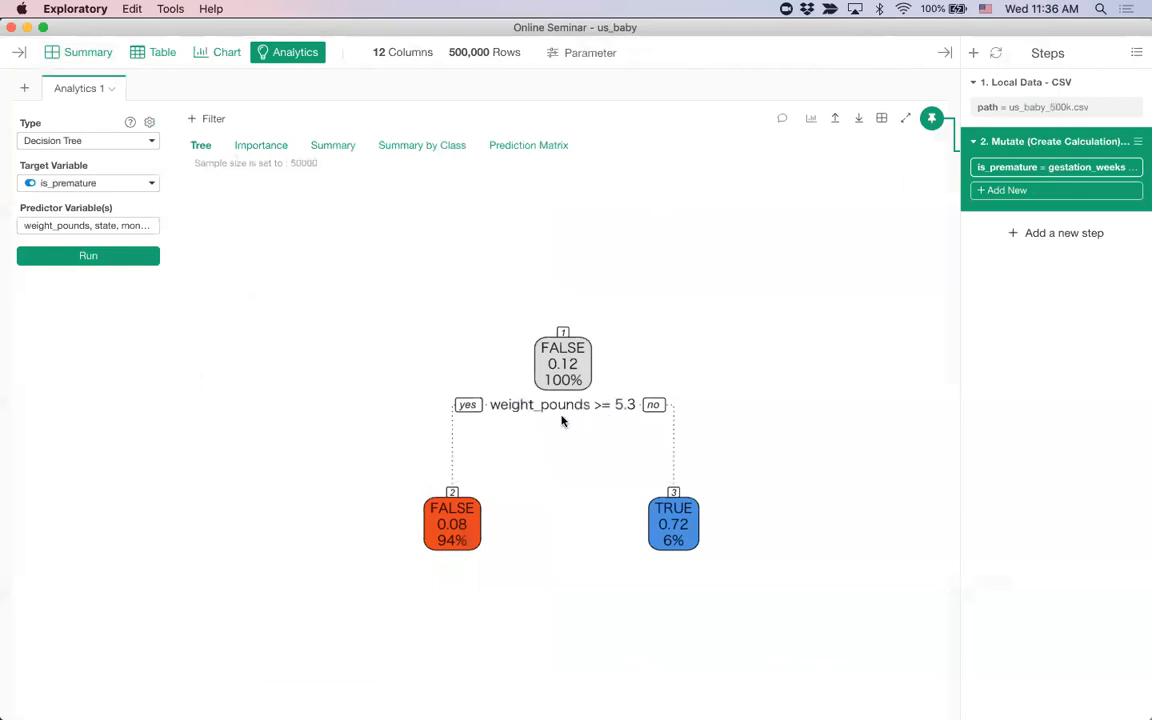
click(272, 148)
mouse_move(719, 666)
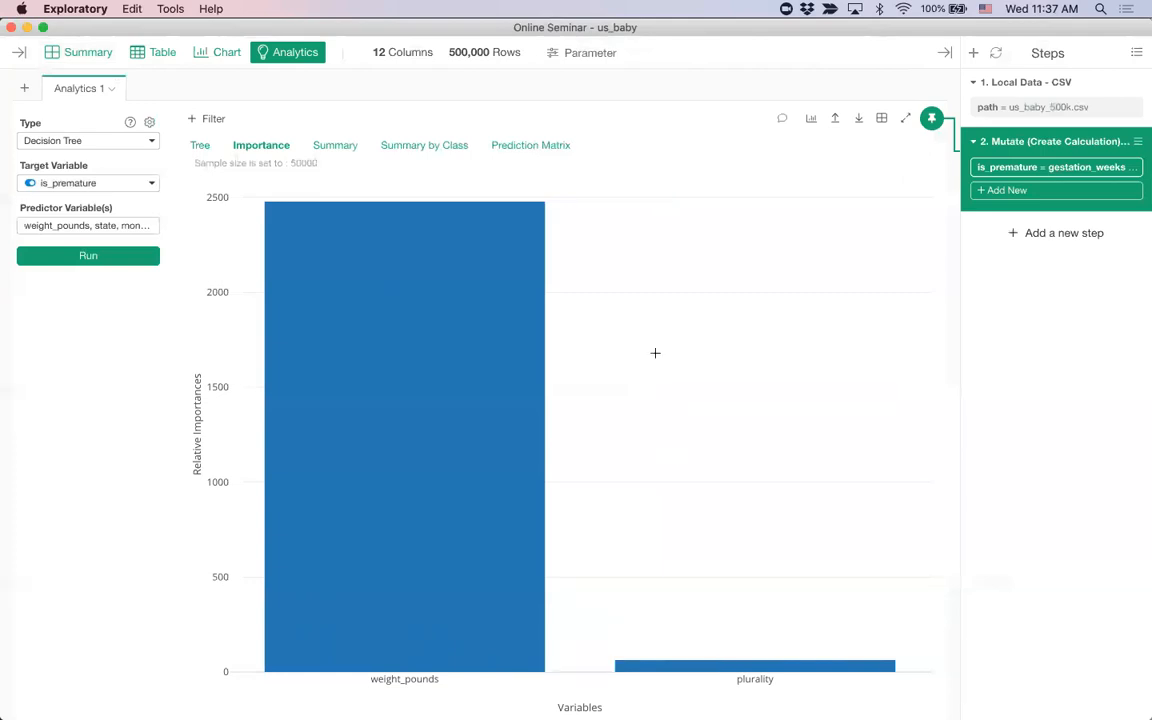
mouse_move(455, 386)
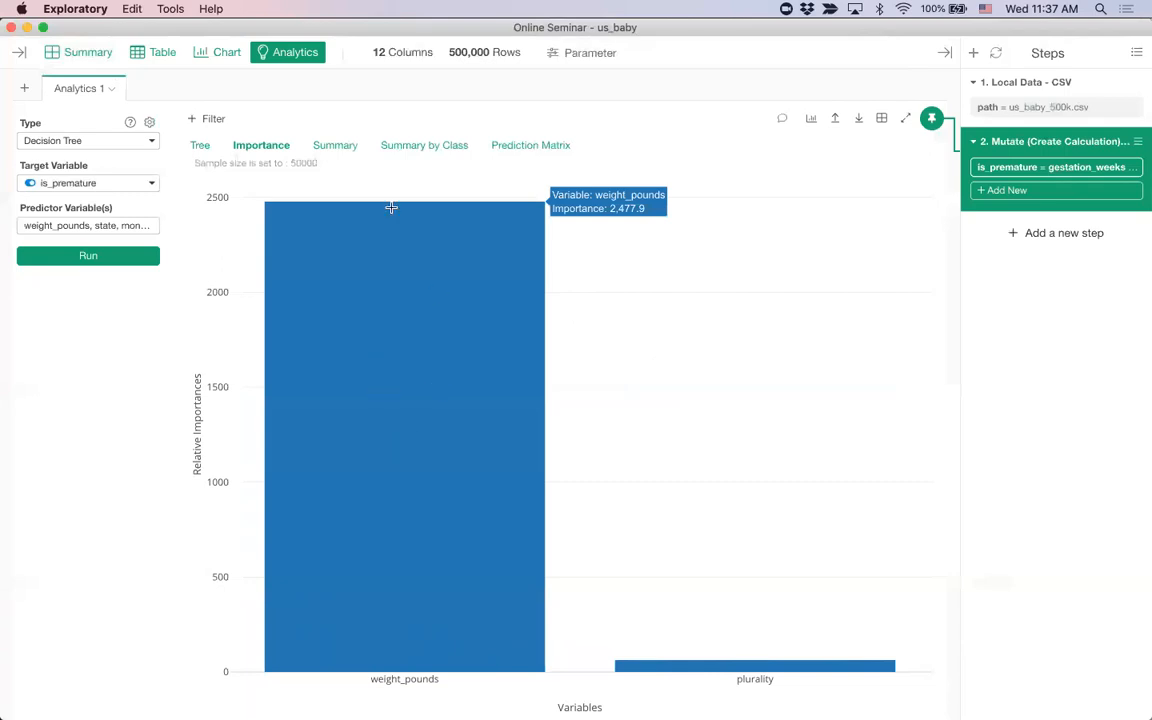
Review the model's summary metrics and examine its prediction matrix of actual versus predicted values.
click(343, 150)
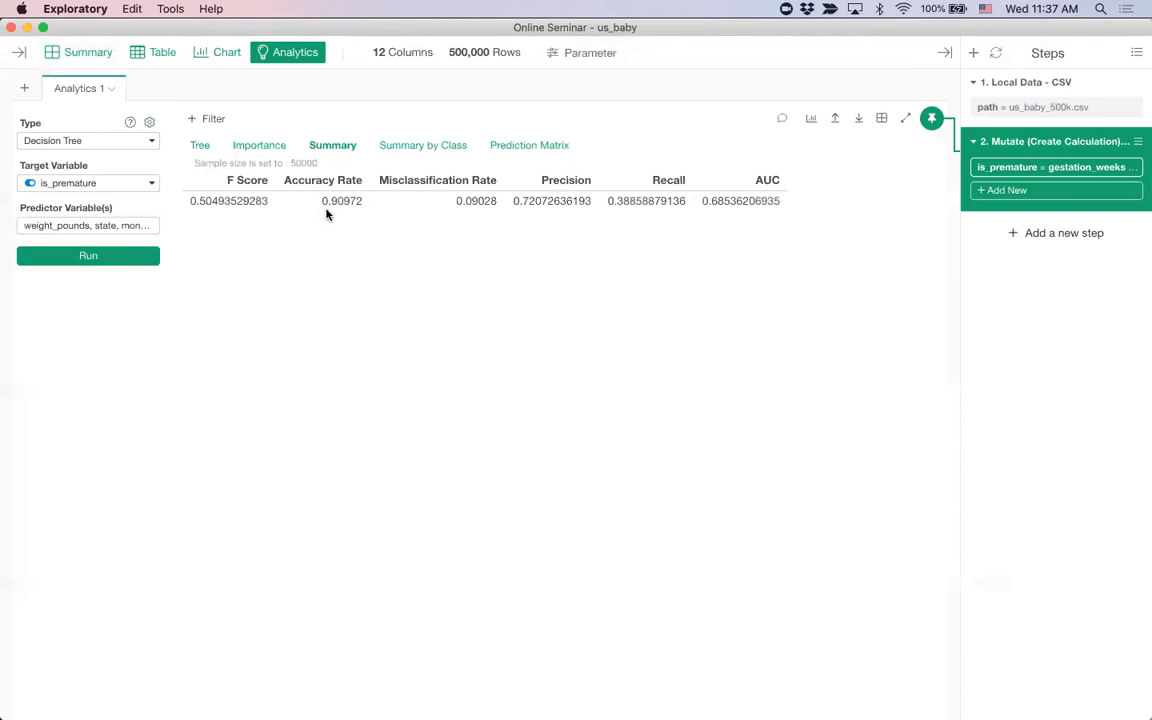
click(532, 150)
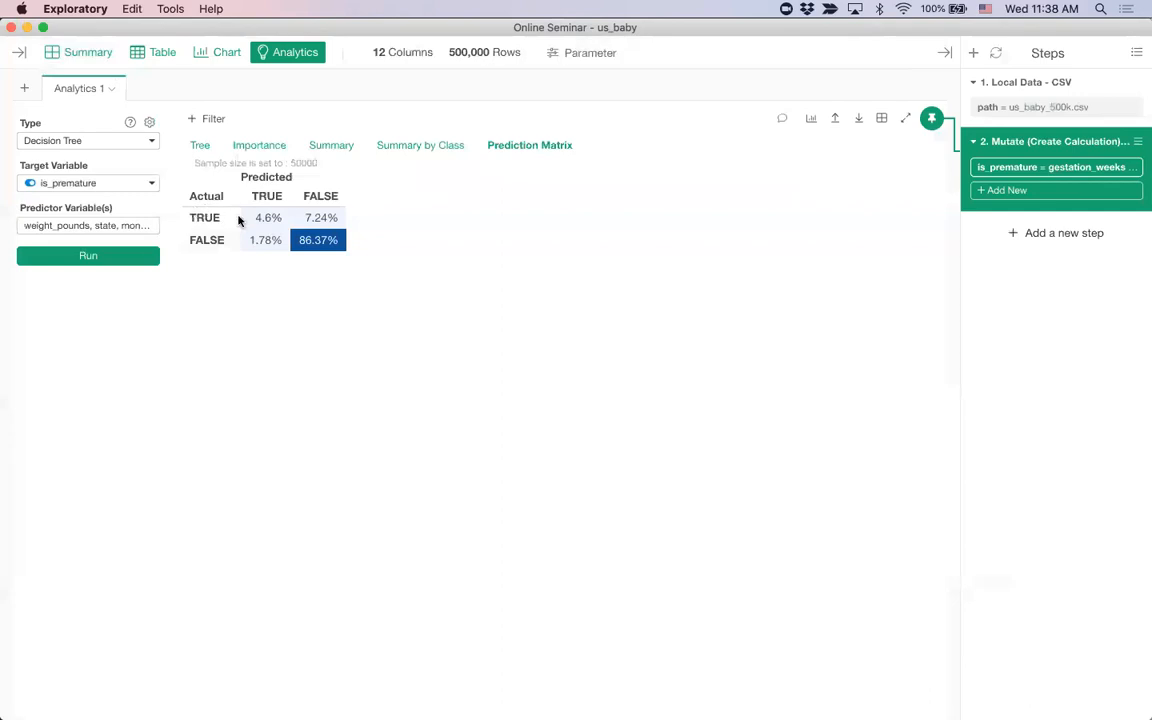
mouse_move(265, 217)
mouse_move(312, 242)
mouse_move(340, 218)
mouse_move(262, 214)
mouse_move(322, 216)
click(343, 150)
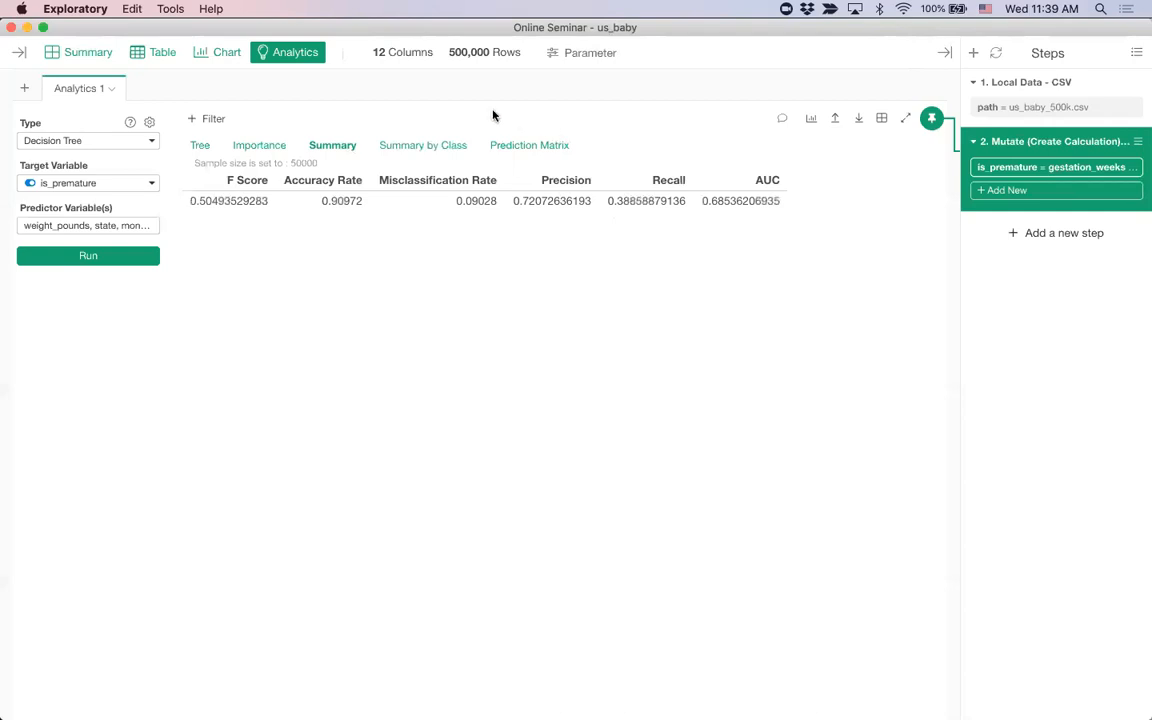
Check the imbalance of is_premature in the column summary against the tree's prediction matrix.
click(70, 55)
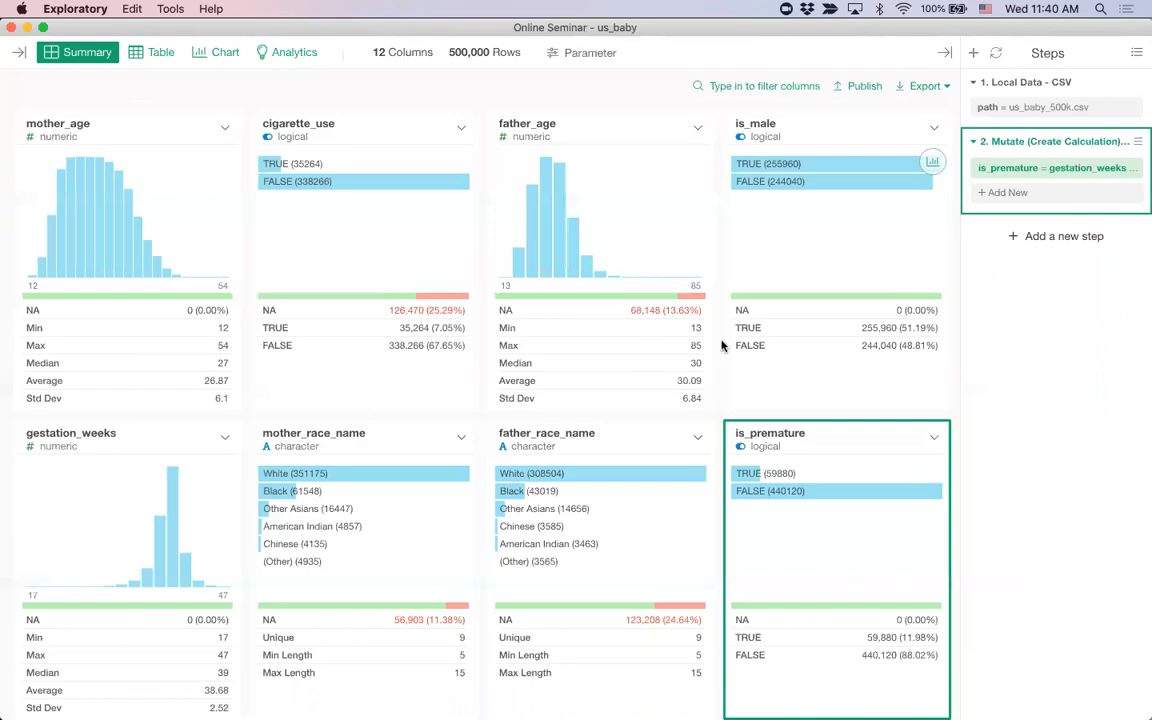
click(278, 62)
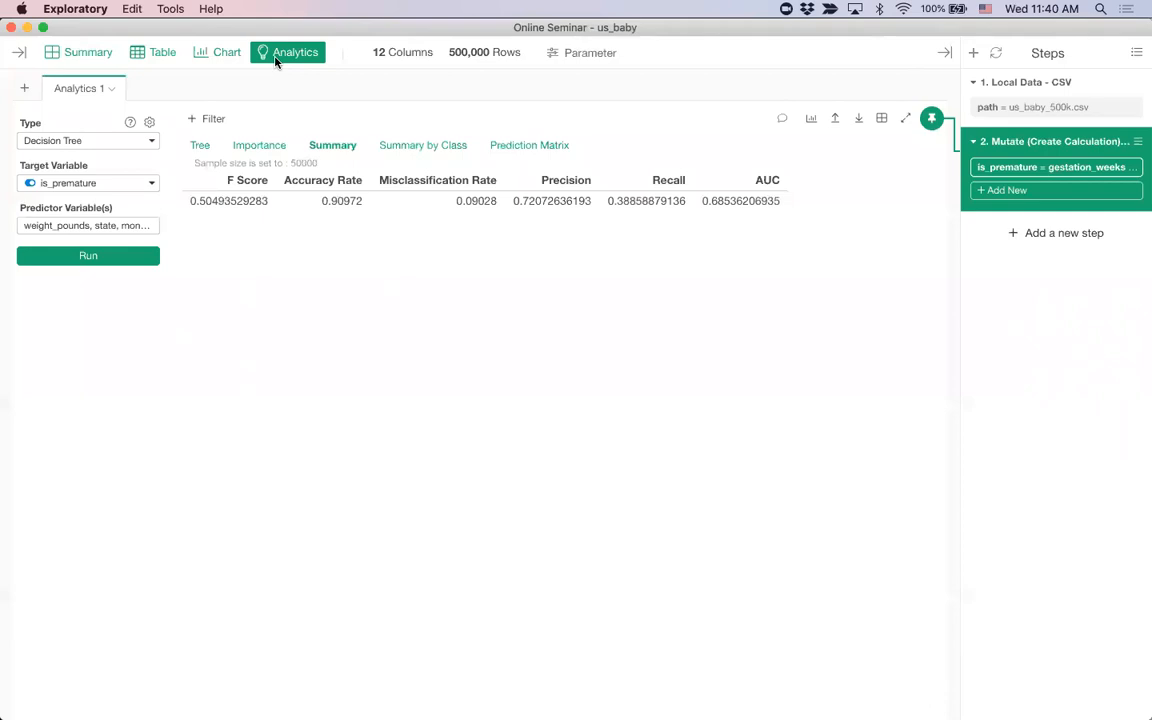
click(512, 155)
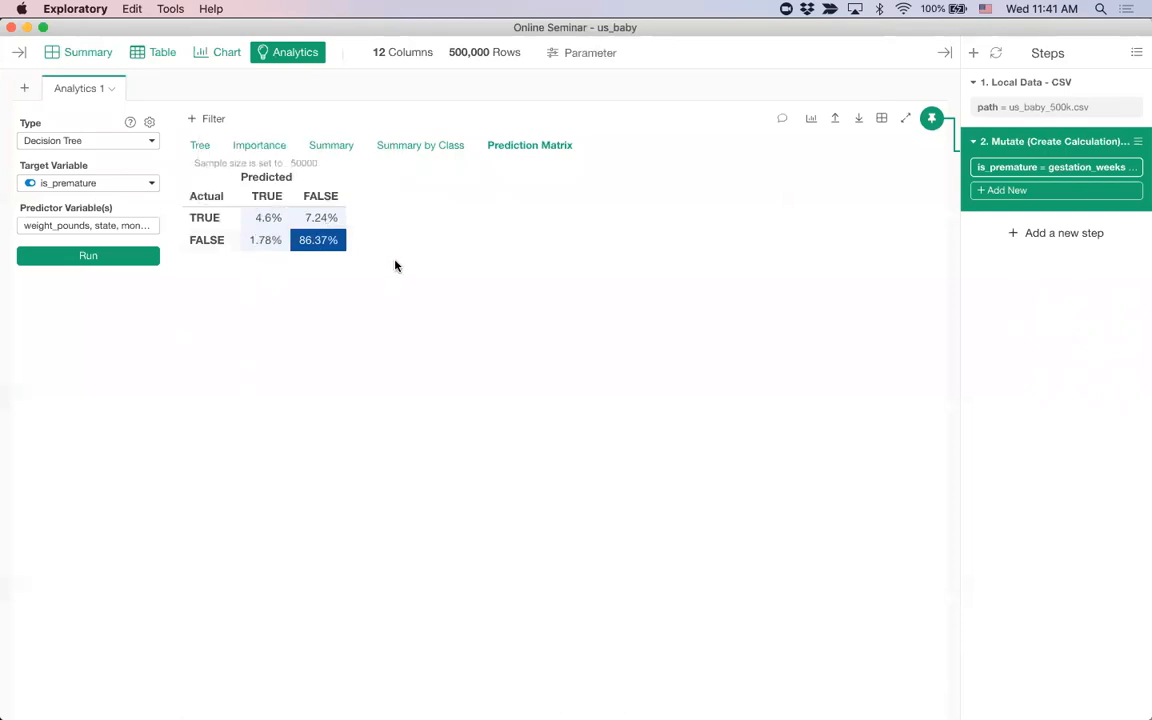
Set Adjust Imbalanced Data to Yes for the decision tree and apply the setting to rebuild it.
click(199, 149)
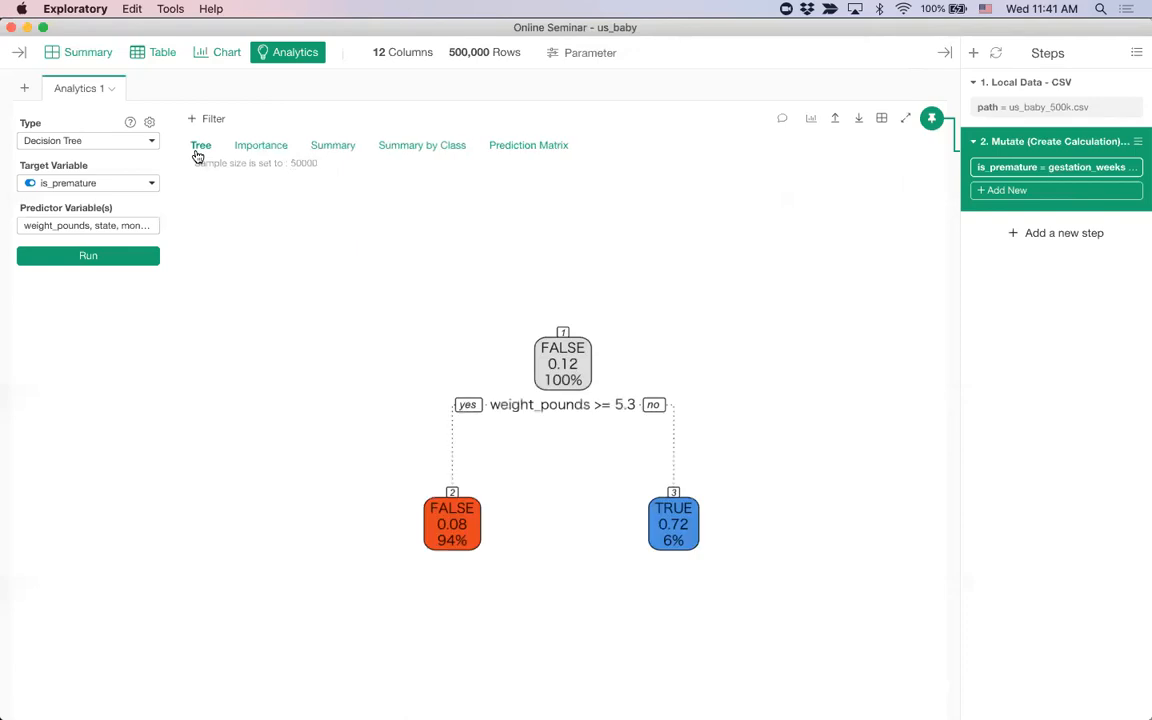
click(149, 122)
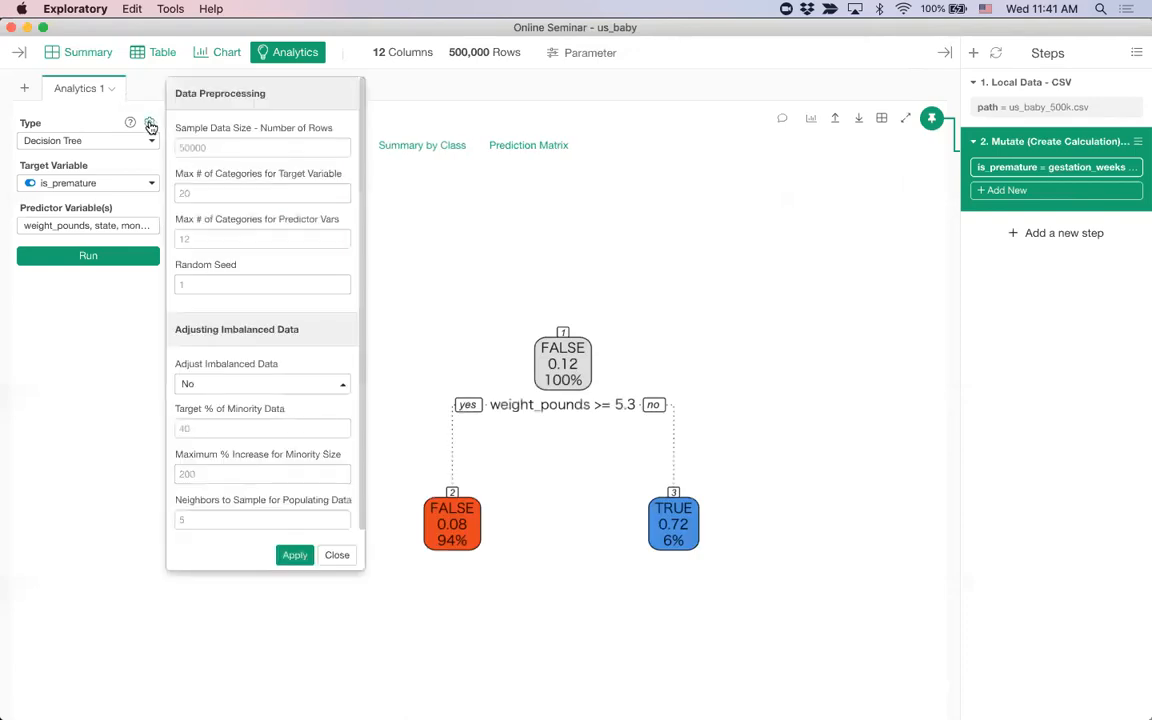
click(247, 390)
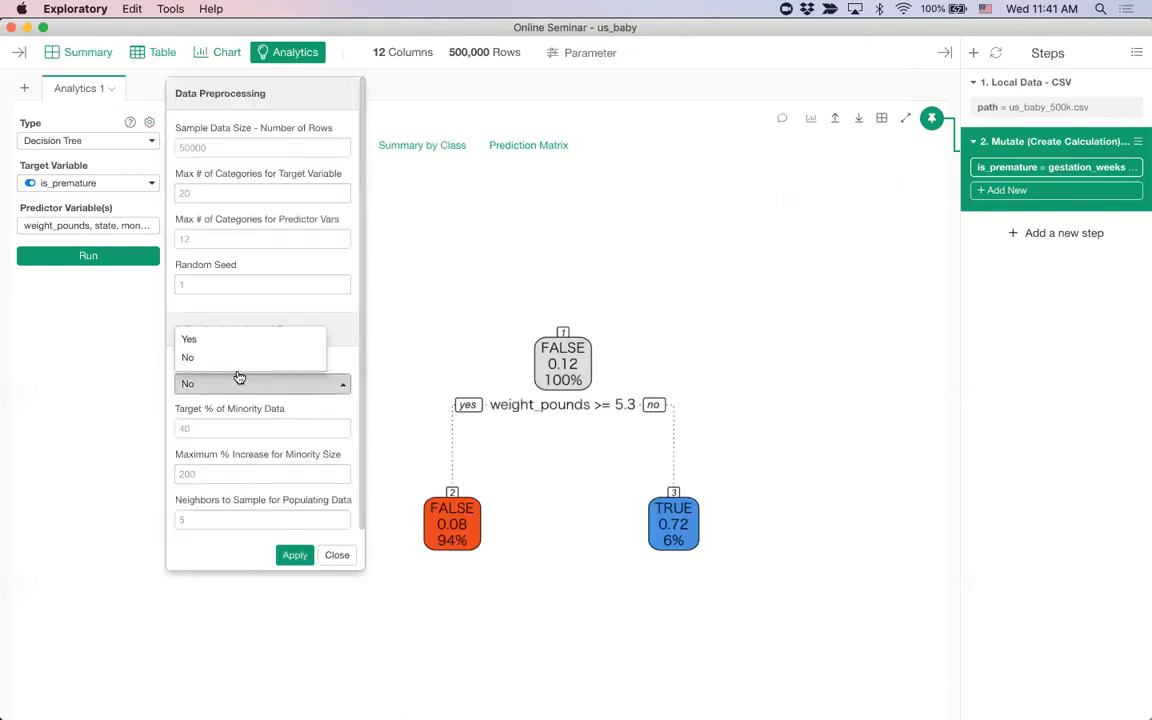
click(252, 397)
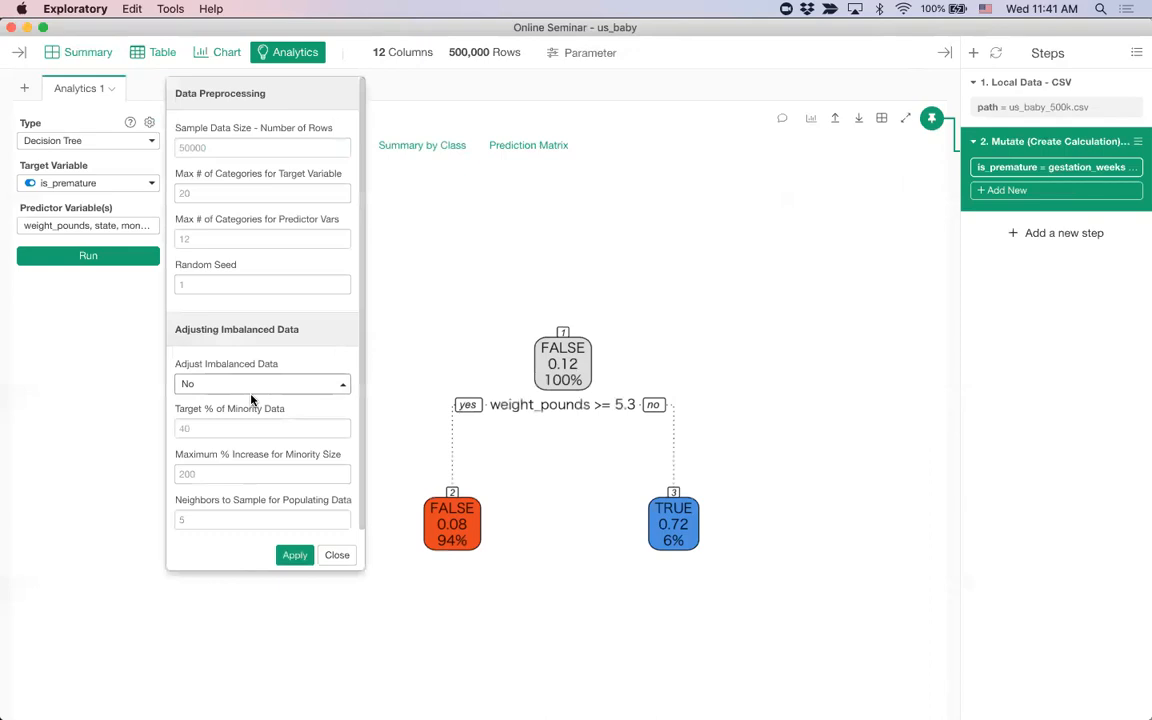
click(247, 390)
click(231, 342)
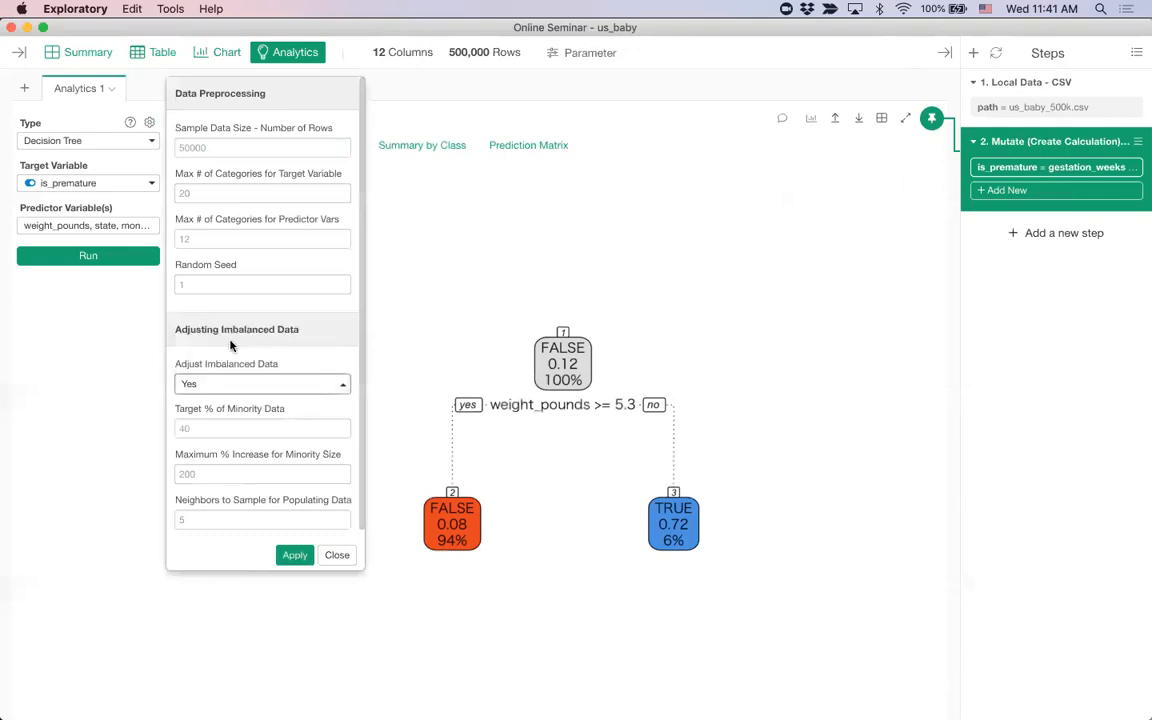
click(295, 554)
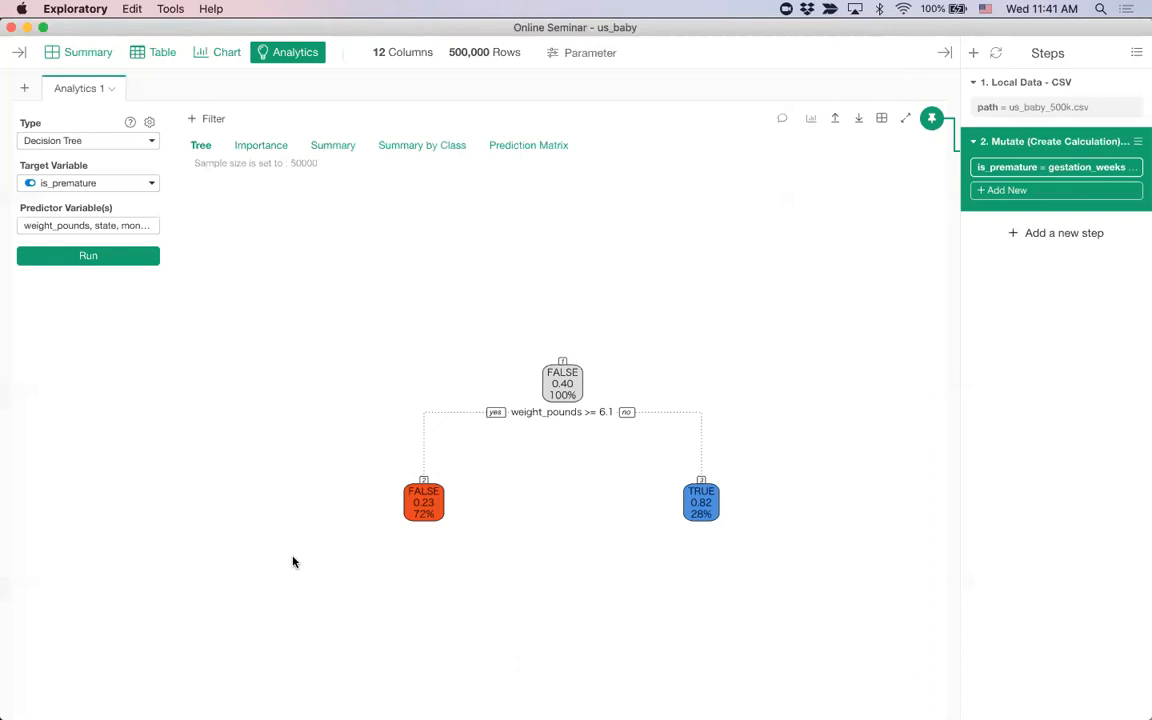
Review the summary metrics and prediction matrix of the decision tree built on the adjusted data.
click(322, 152)
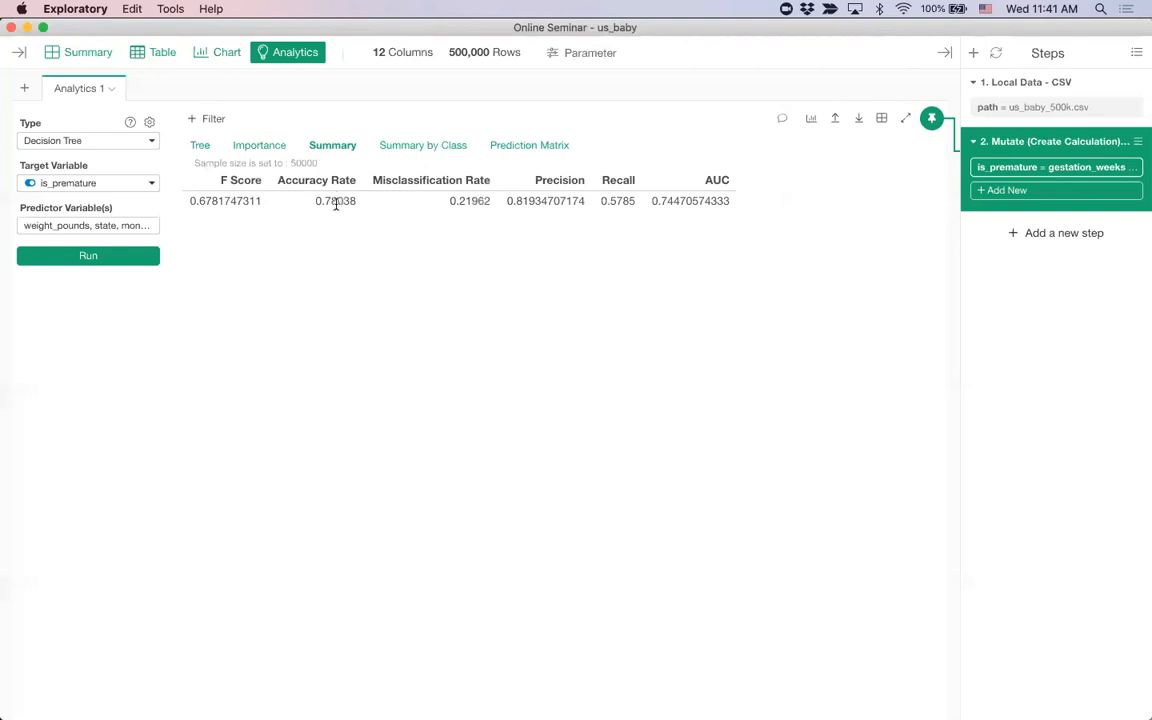
click(514, 149)
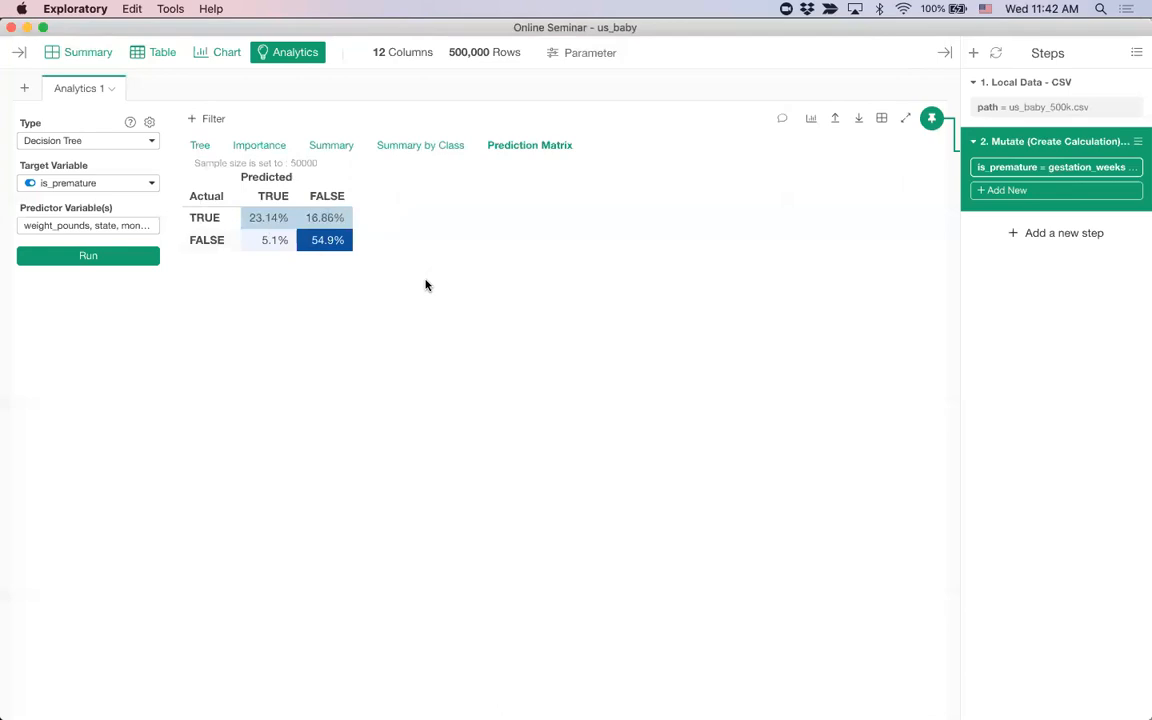
Display the decision tree built on the adjusted data and check its data preprocessing settings.
click(209, 146)
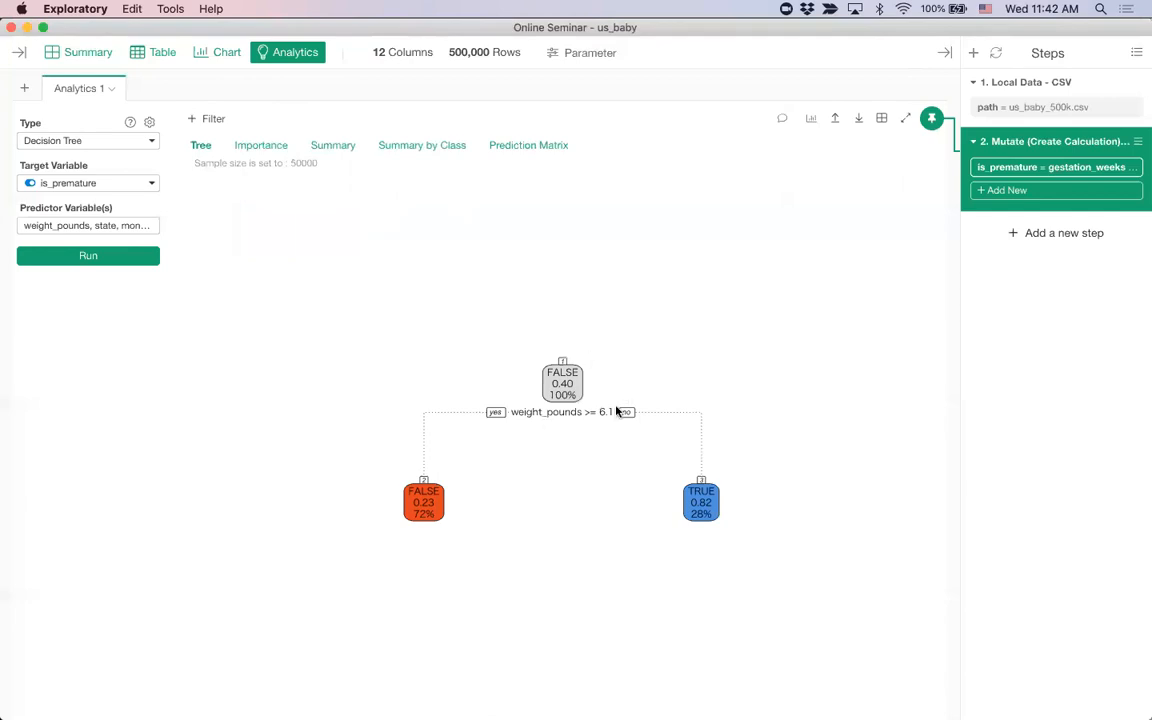
click(151, 122)
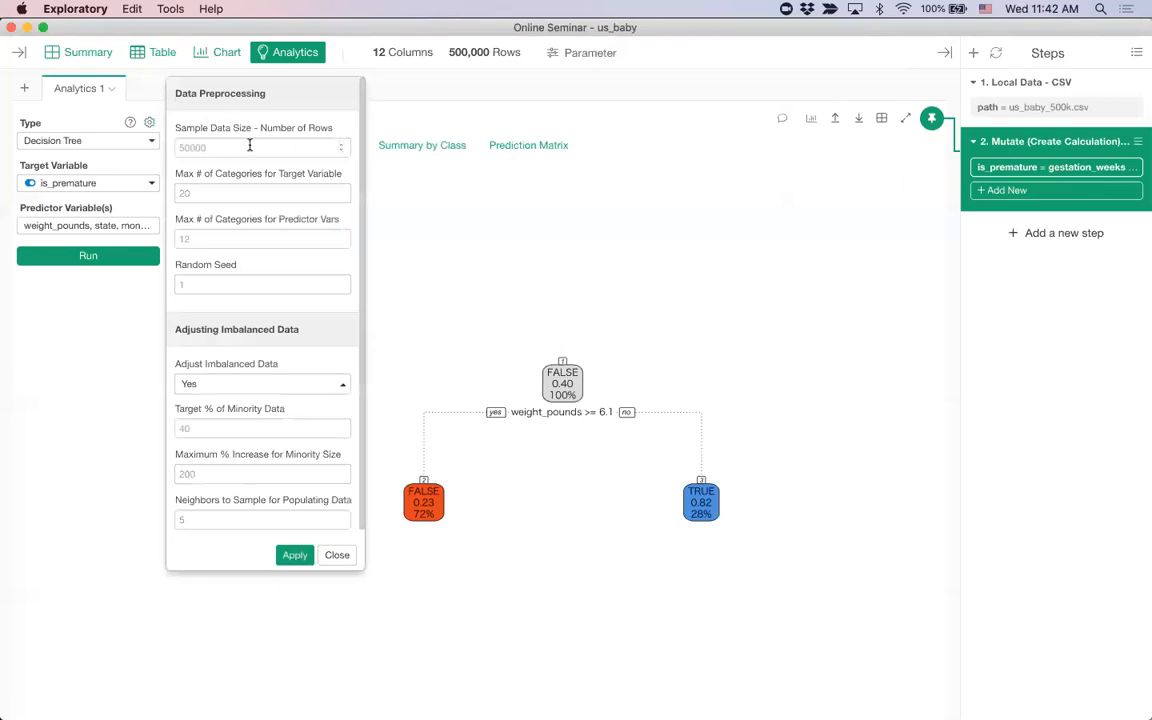
click(404, 252)
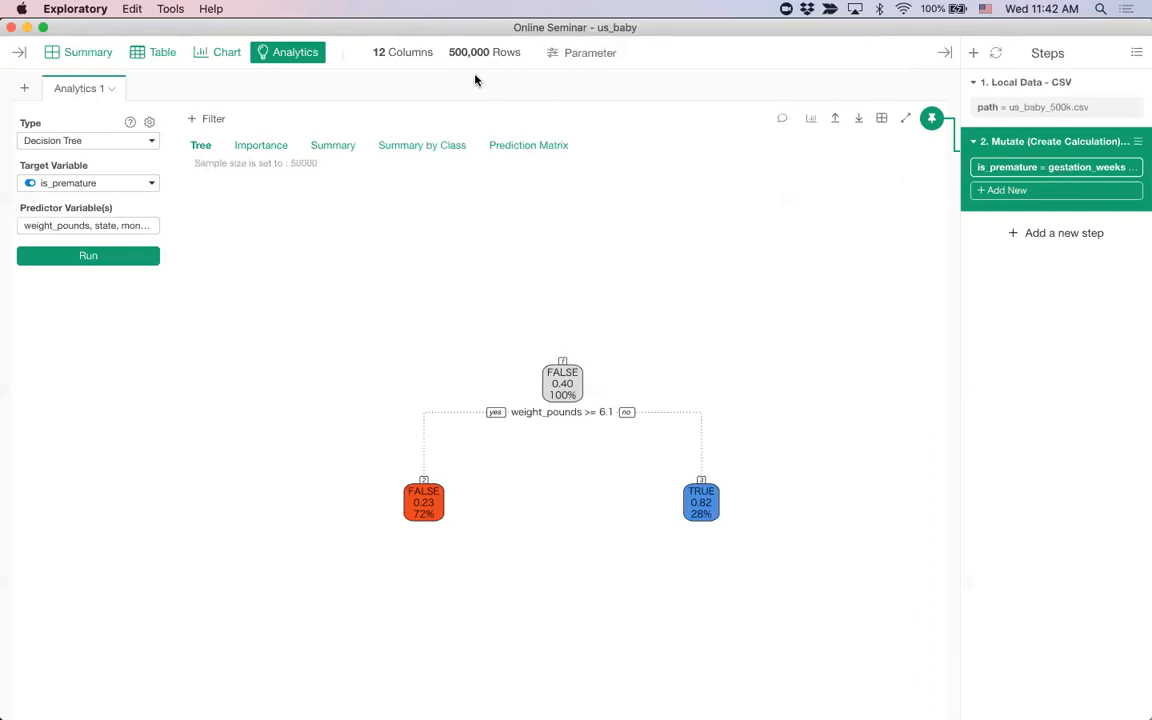
click(149, 122)
click(212, 147)
text(100000)
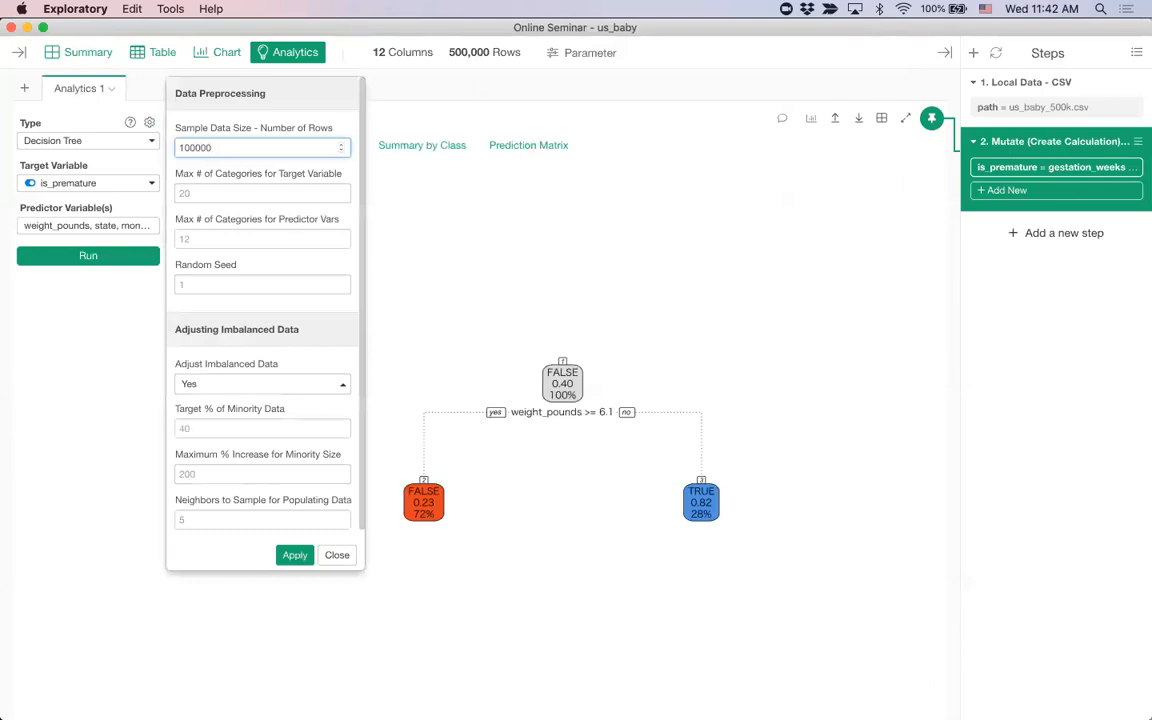
key(BackSpace)
text(5)
click(336, 554)
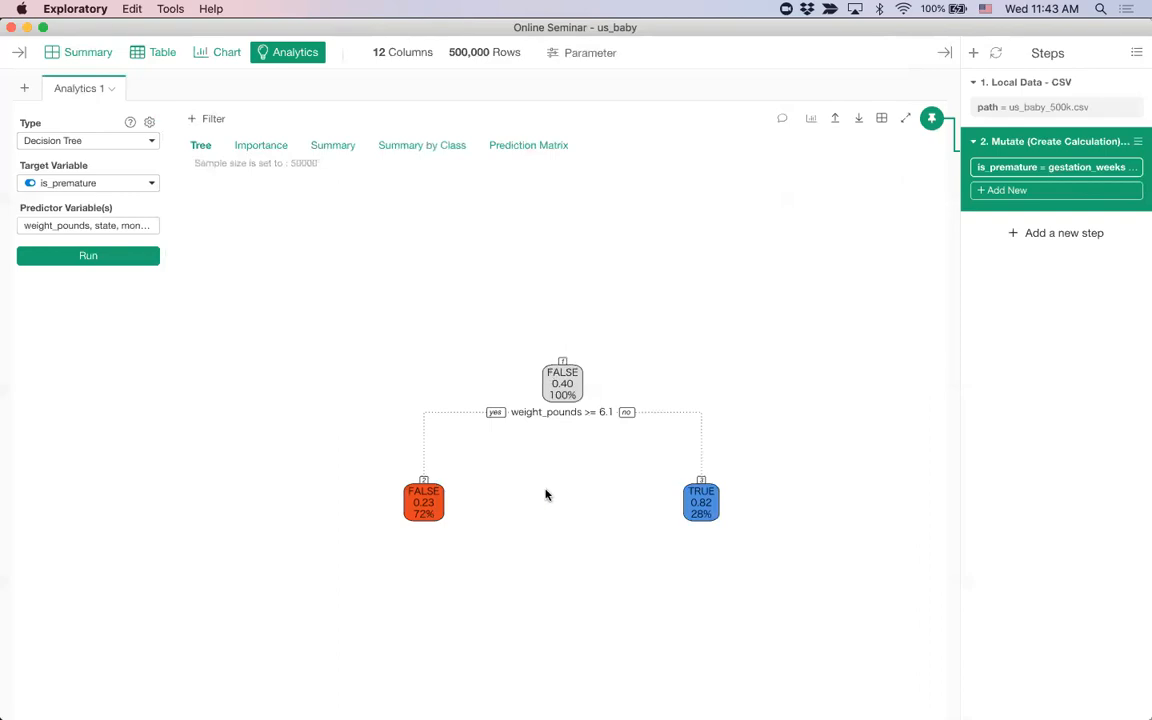
Start a new calculated column on weight_pounds in the data table with the expression weight_pounds > 6.2.
click(220, 55)
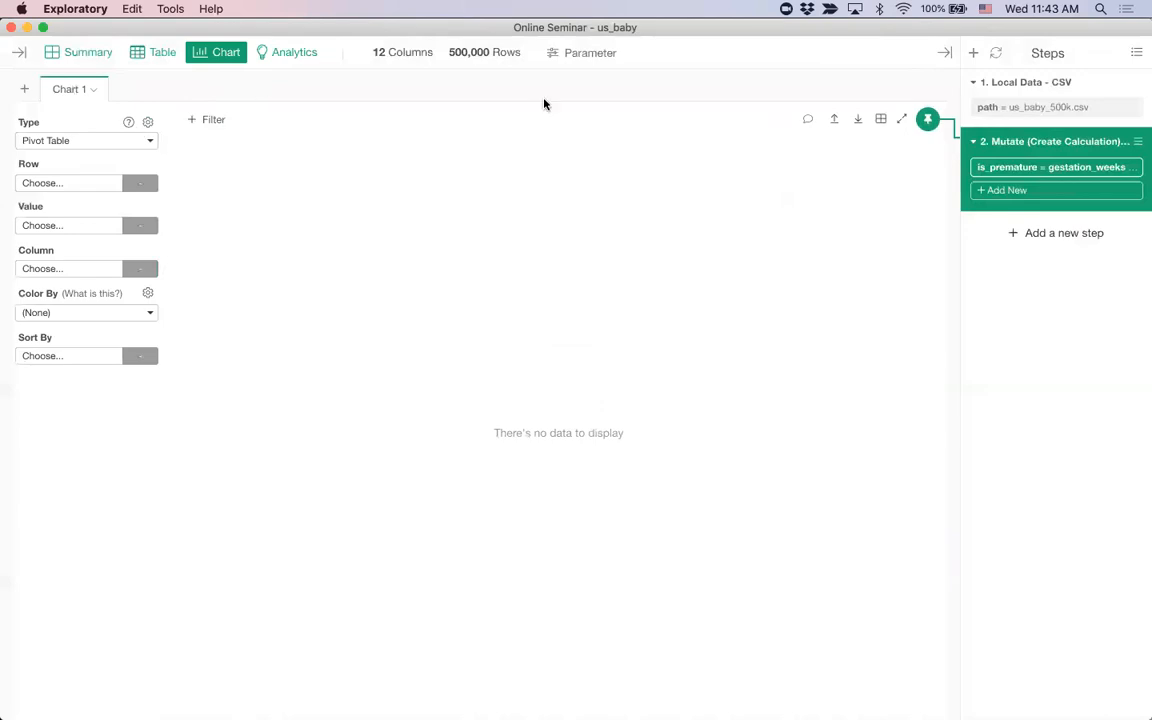
click(164, 58)
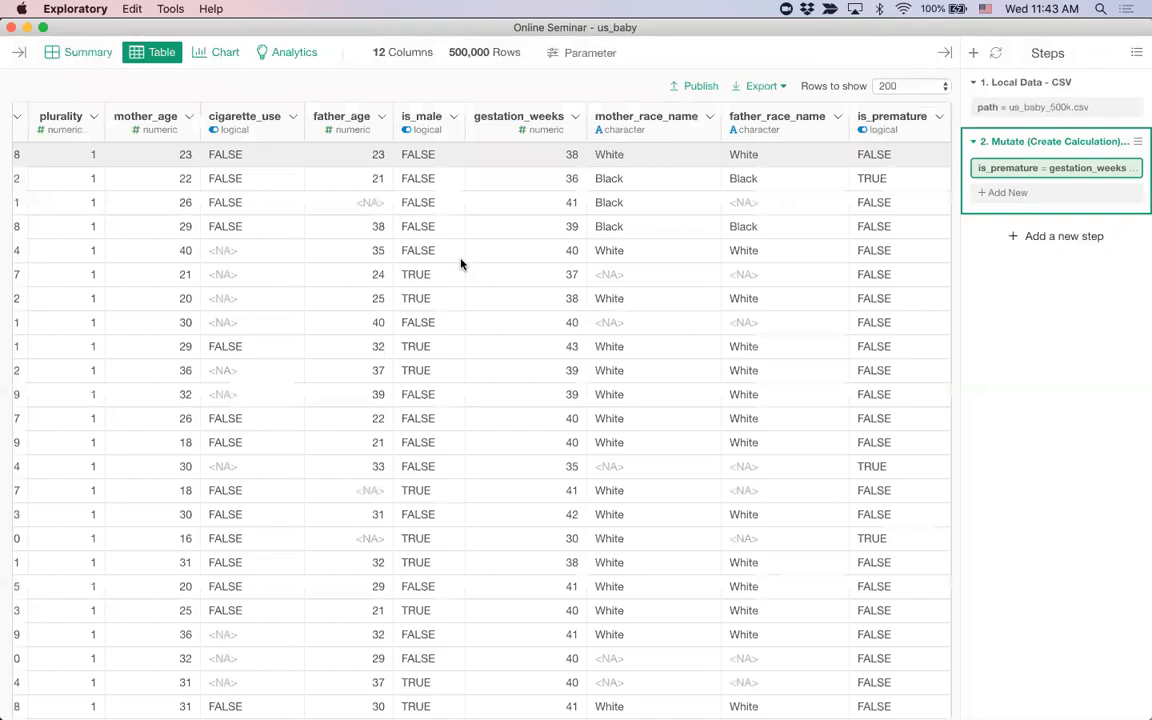
scroll(461, 264, left, 5)
click(150, 118)
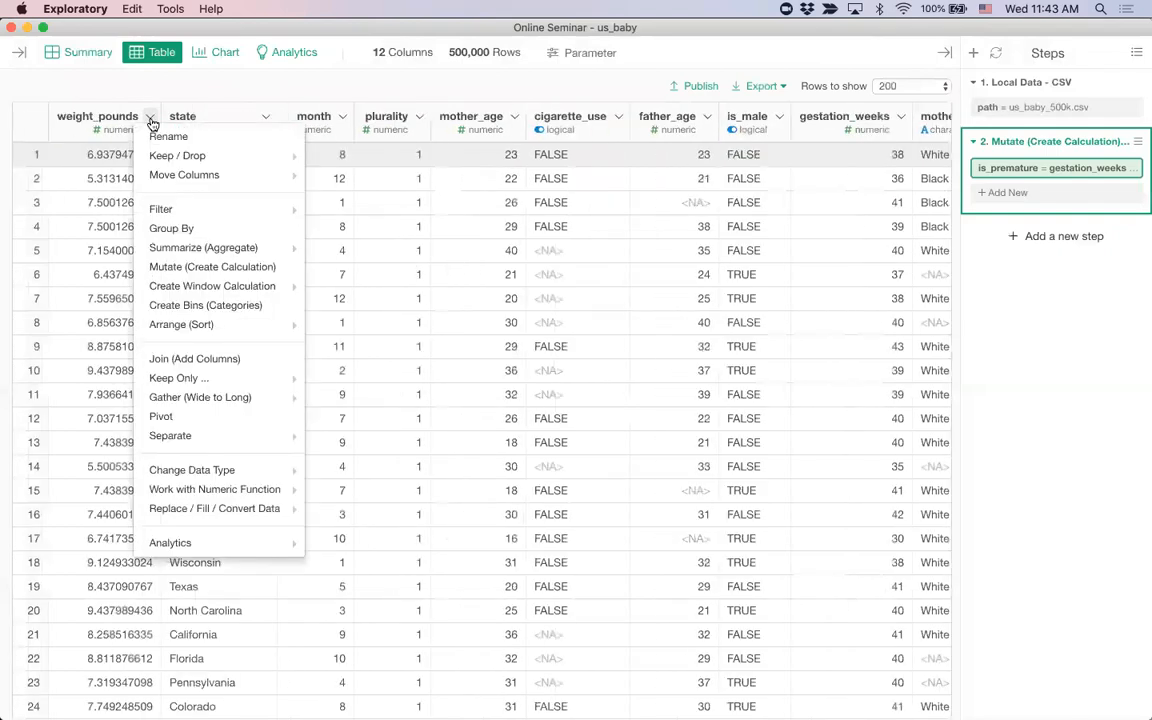
click(211, 277)
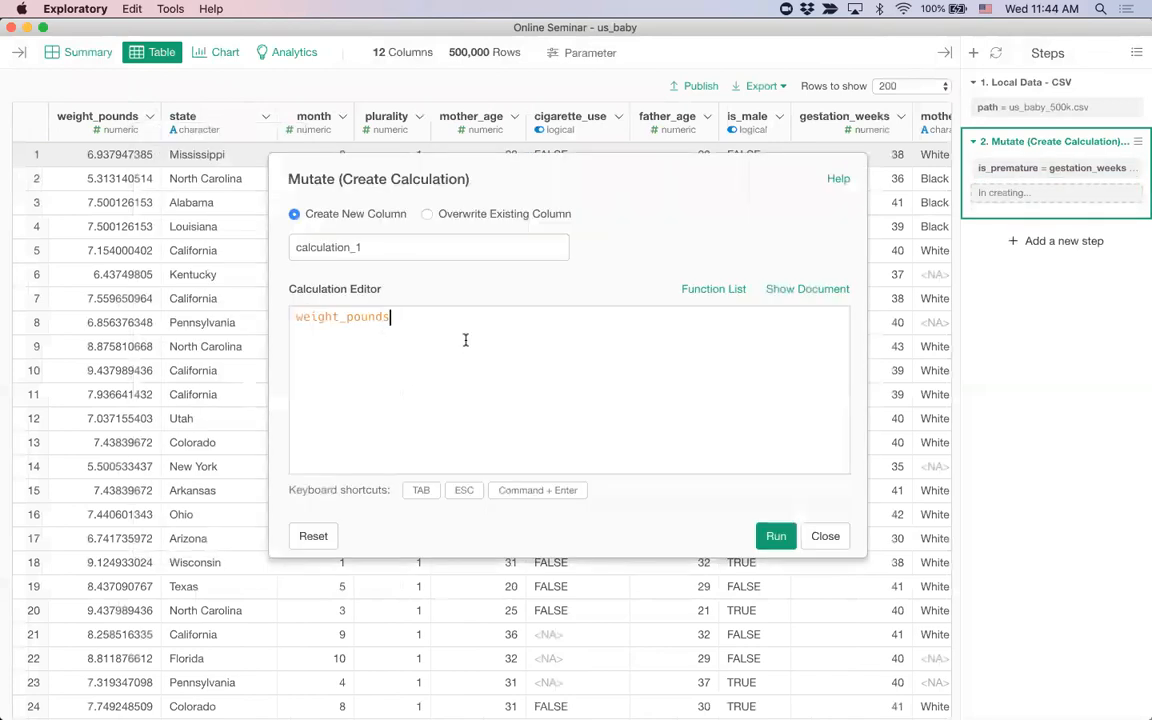
text(* 0)
key(BackSpace)
key(BackSpace)
key(BackSpace)
text(> 62)
key(BackSpace)
text(2)
key(BackSpace)
text(.2)
Name the new calculated column heavy_weight and run the calculation.
double_click(452, 252)
text(heave)
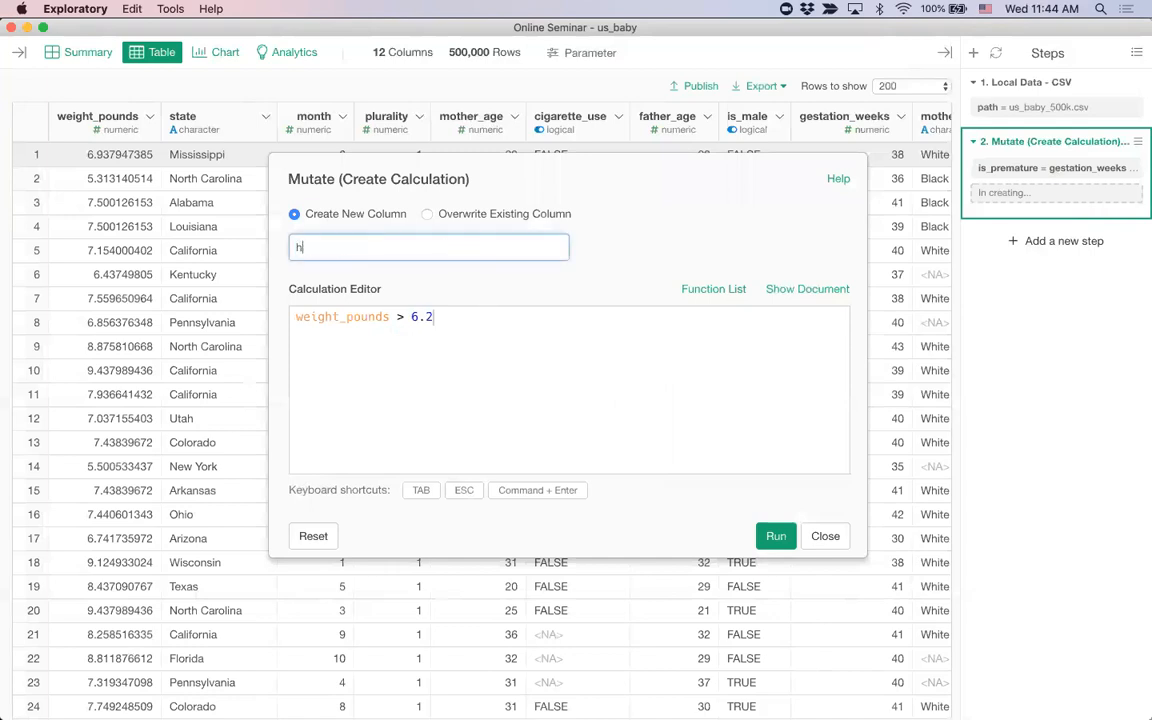
key(BackSpace)
text(y_baby)
key(BackSpace)
key(BackSpace)
key(BackSpace)
key(BackSpace)
text(weight)
click(777, 536)
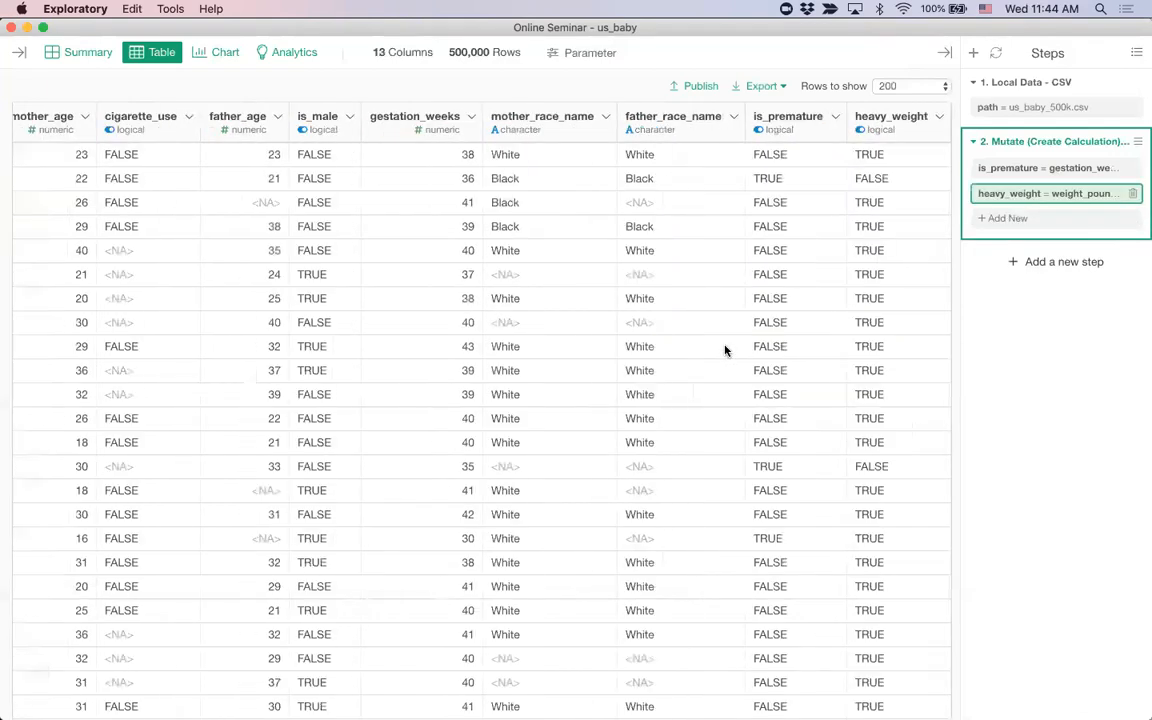
Match the heavy_weight calculation to the decision tree's split by changing its expression to weight_pounds >= 6.1.
scroll(661, 291, left, 5)
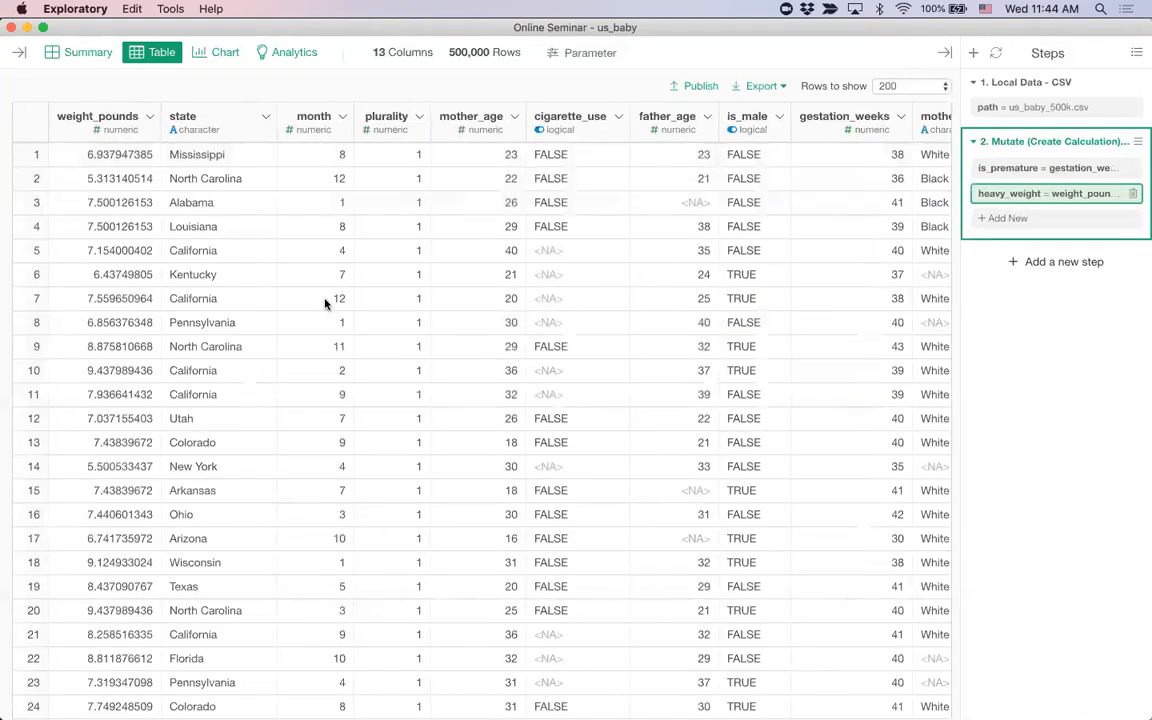
click(272, 55)
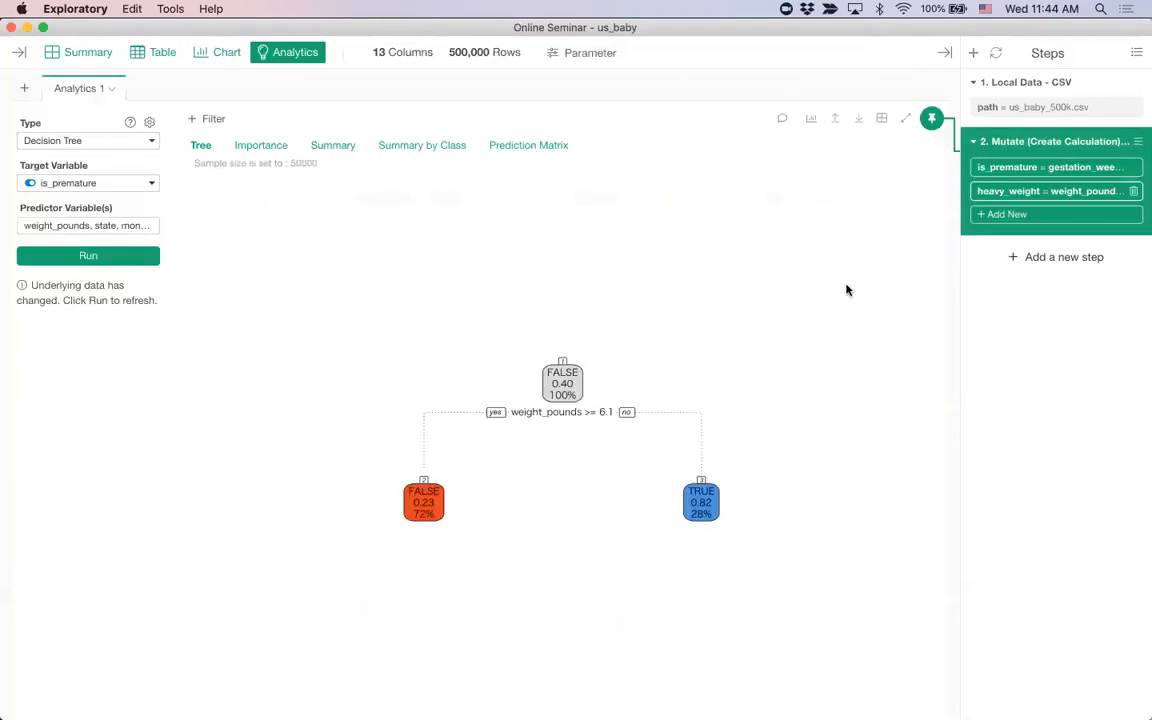
click(1007, 199)
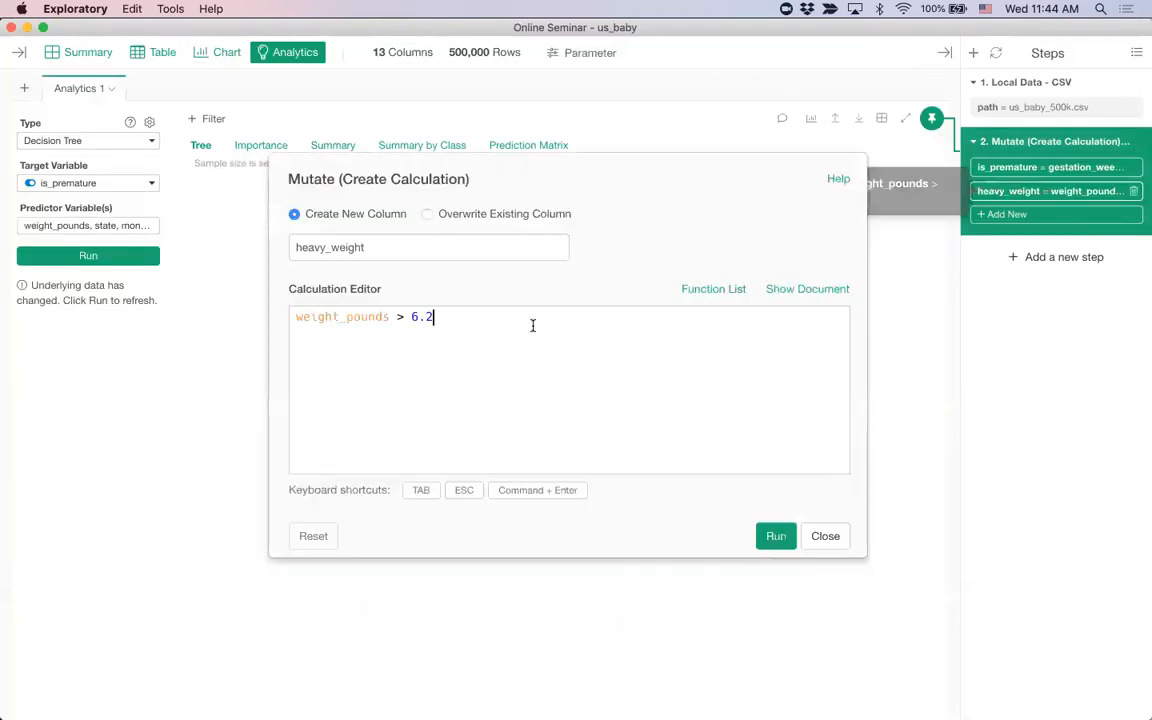
key(BackSpace)
text(1)
key(Left)
key(Left)
key(Left)
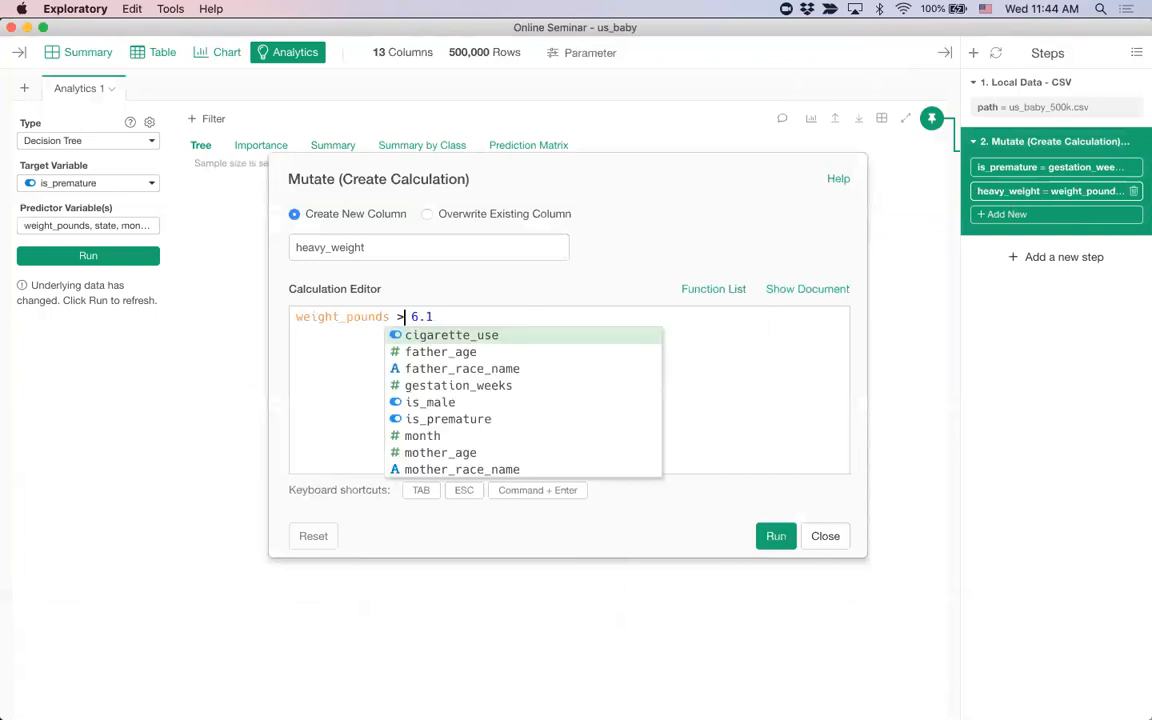
text(=)
key(super+Return)
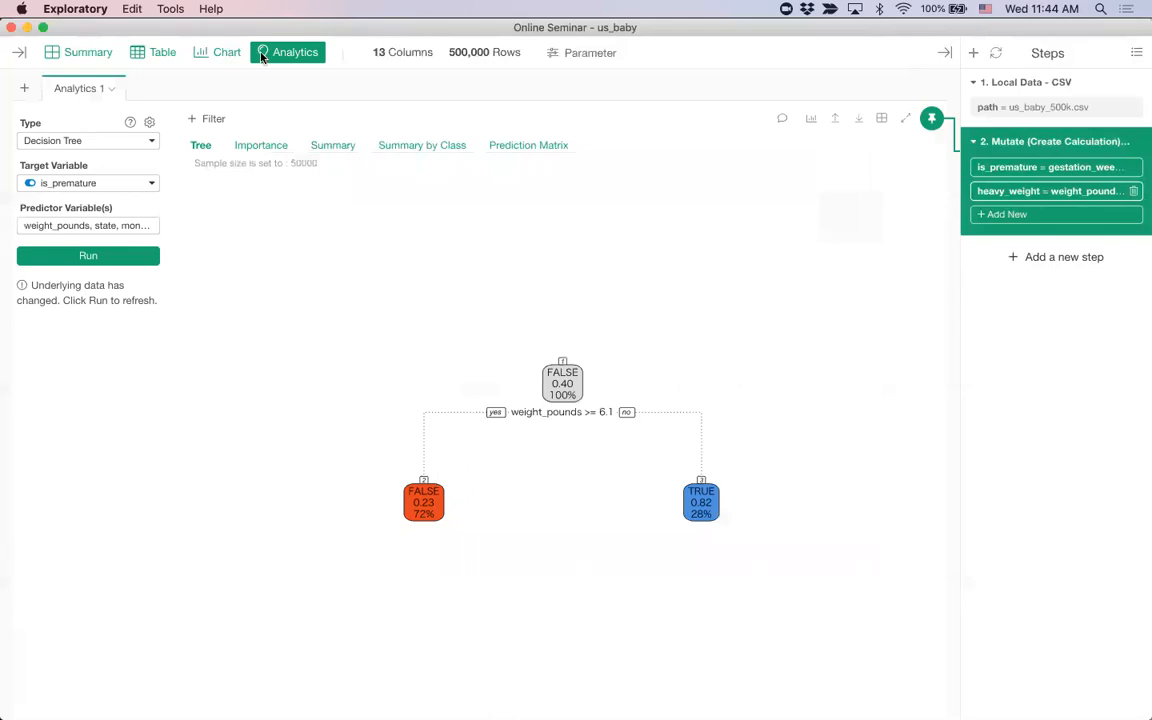
Make Chart 1 a bar chart with heavy_weight on the X axis.
click(214, 52)
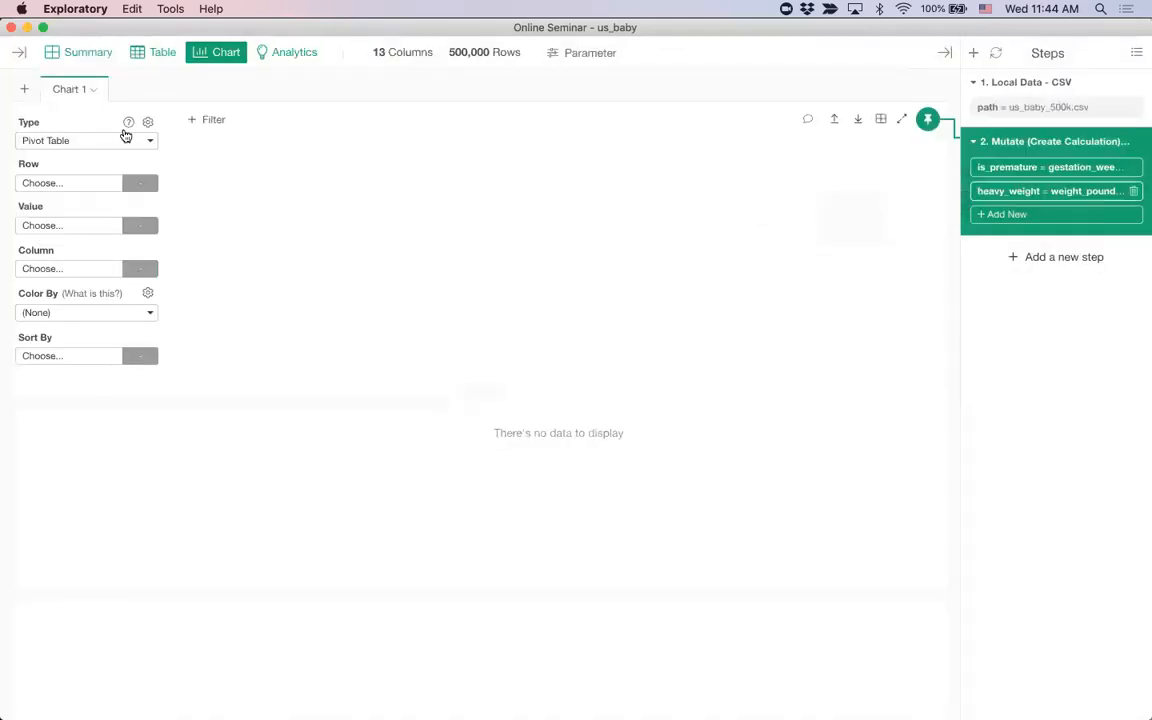
click(55, 141)
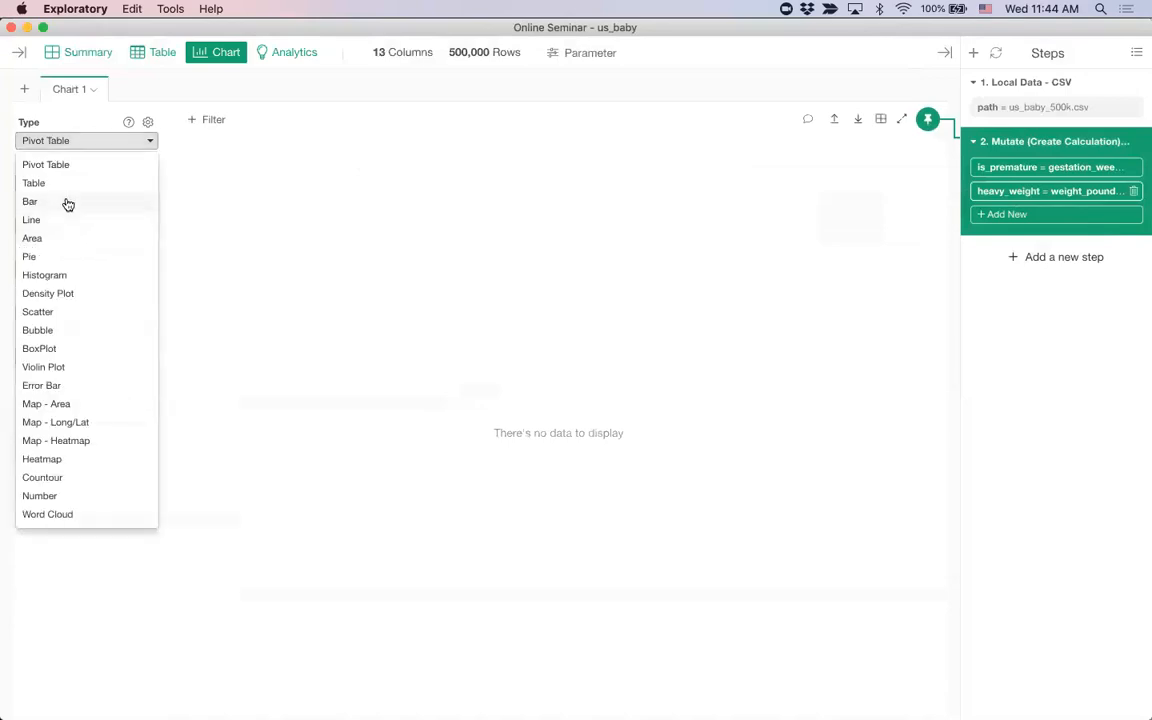
click(67, 201)
click(80, 184)
scroll(85, 393, down, 1)
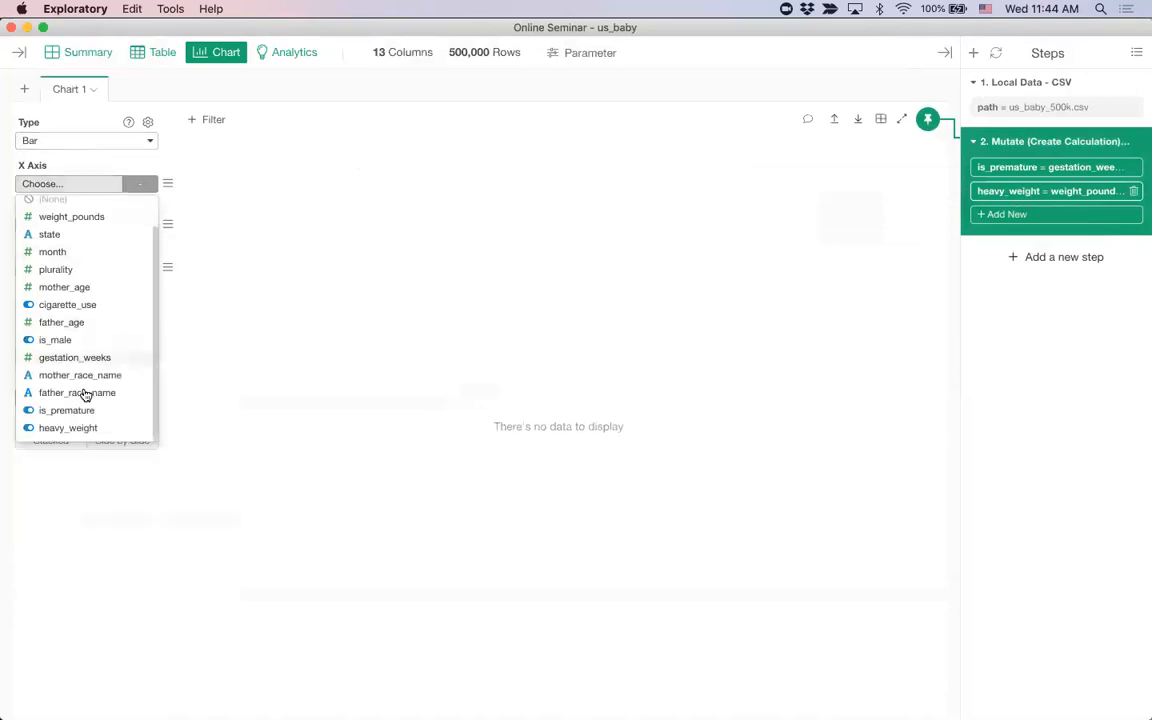
click(68, 428)
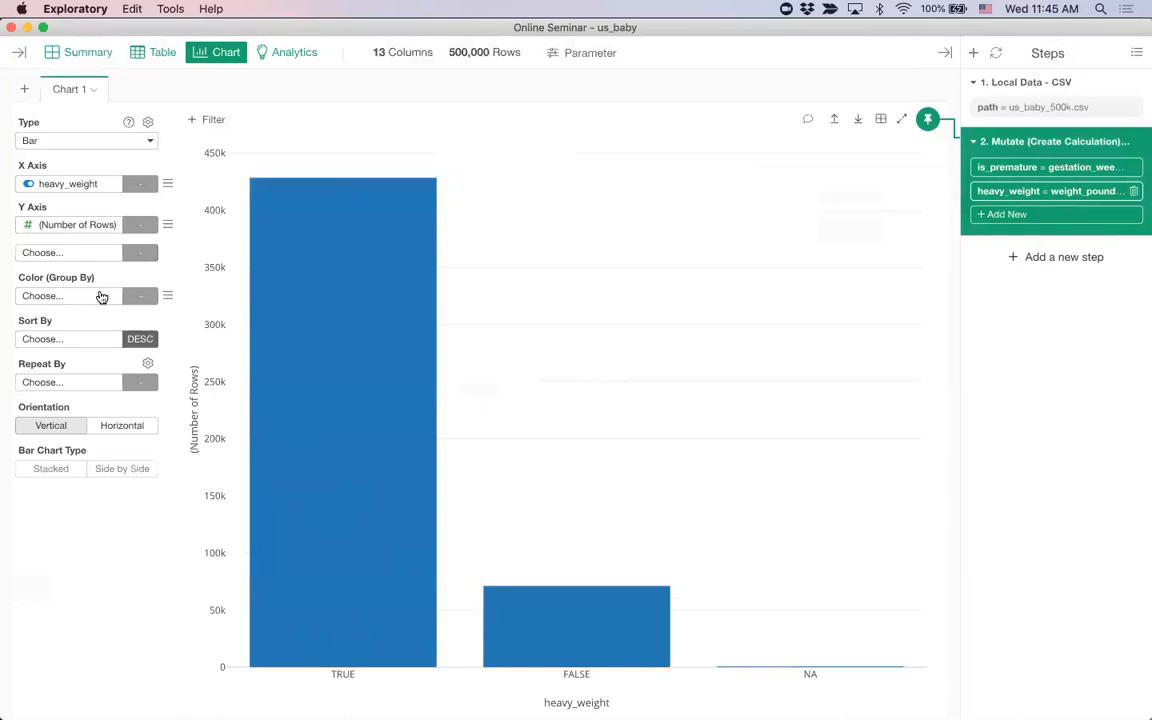
Color the heavy_weight bars by is_premature.
click(66, 299)
scroll(80, 432, down, 2)
click(66, 522)
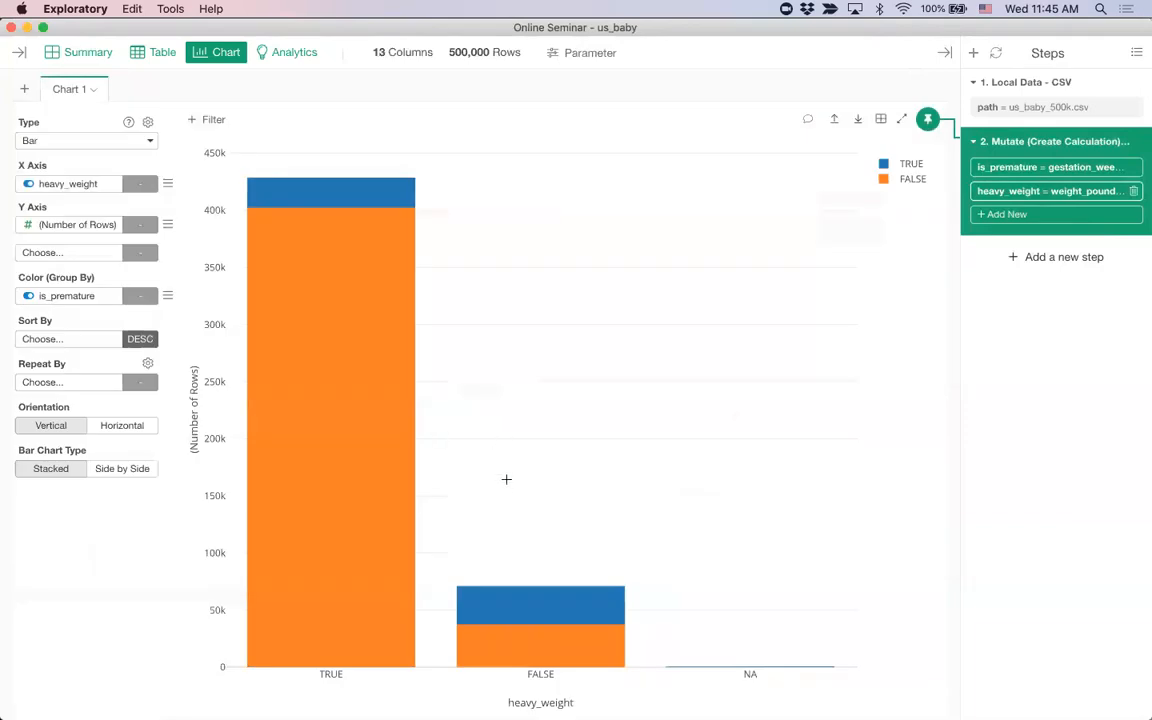
mouse_move(535, 610)
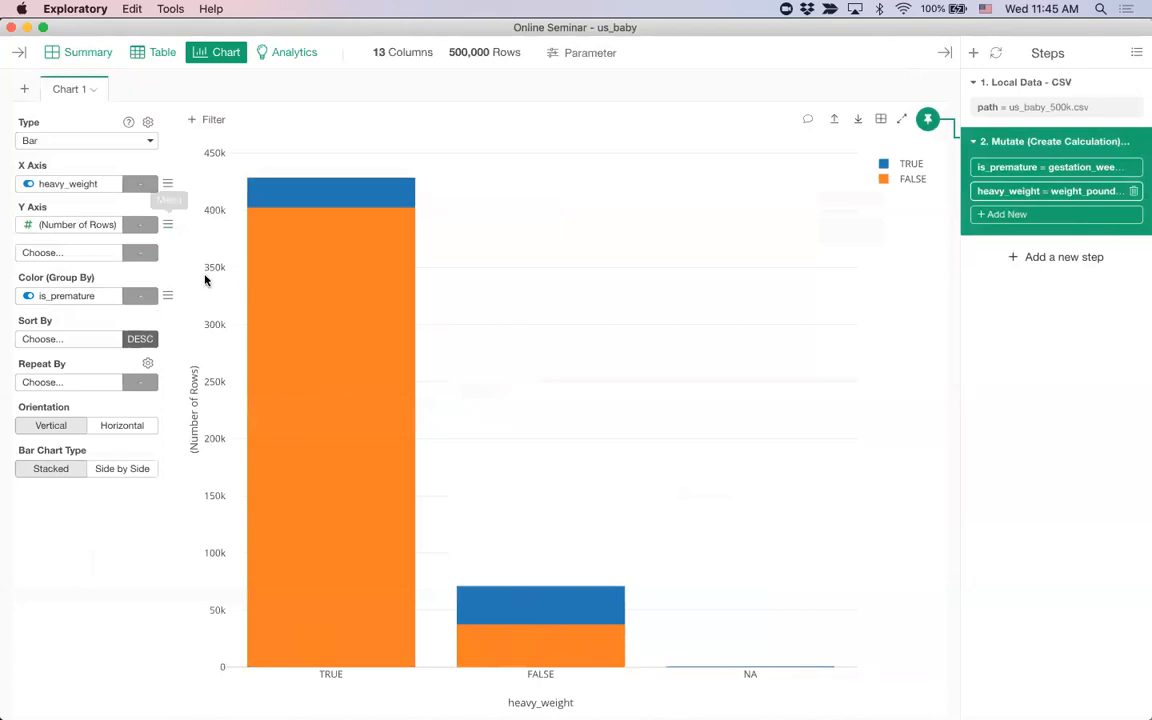
Apply a % of window calculation to the bar chart's Number of Rows, using Sum (Total) along the X axis.
click(167, 224)
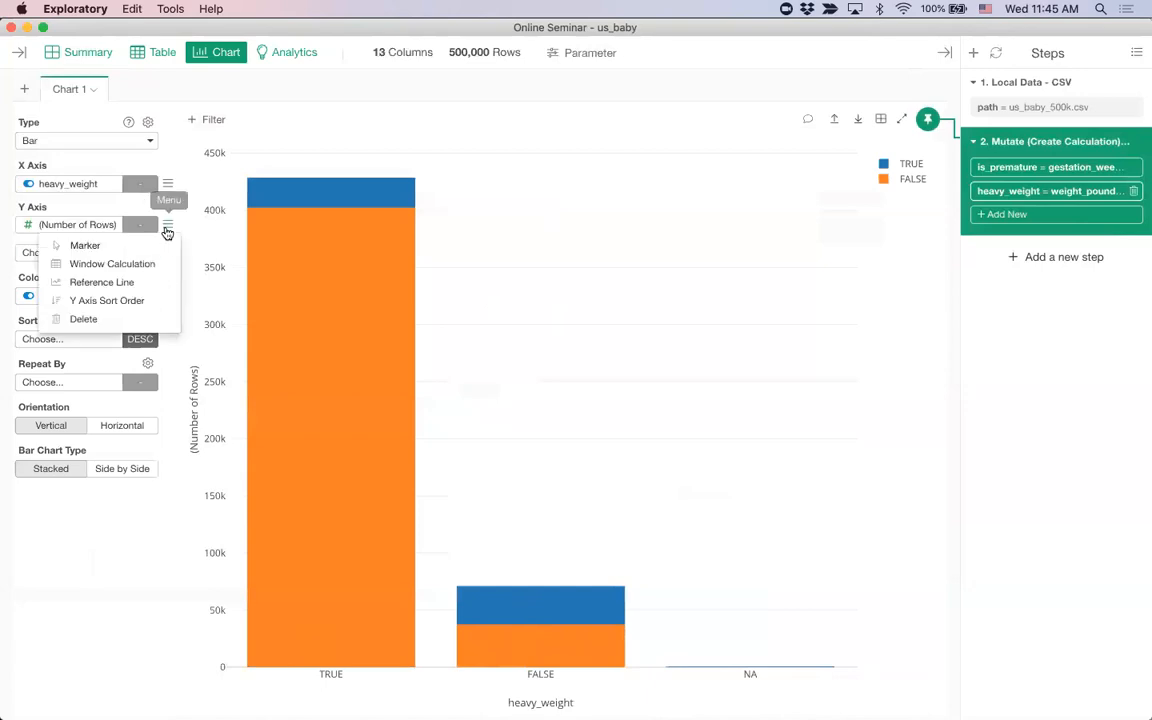
click(120, 261)
click(103, 302)
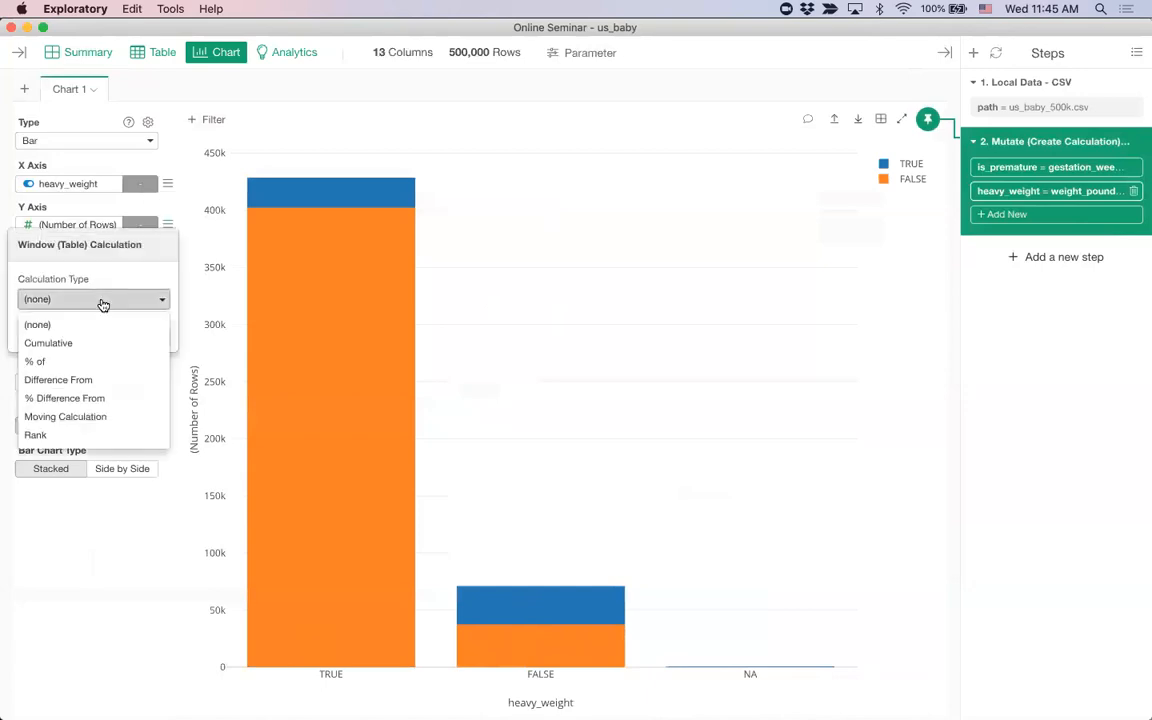
click(111, 364)
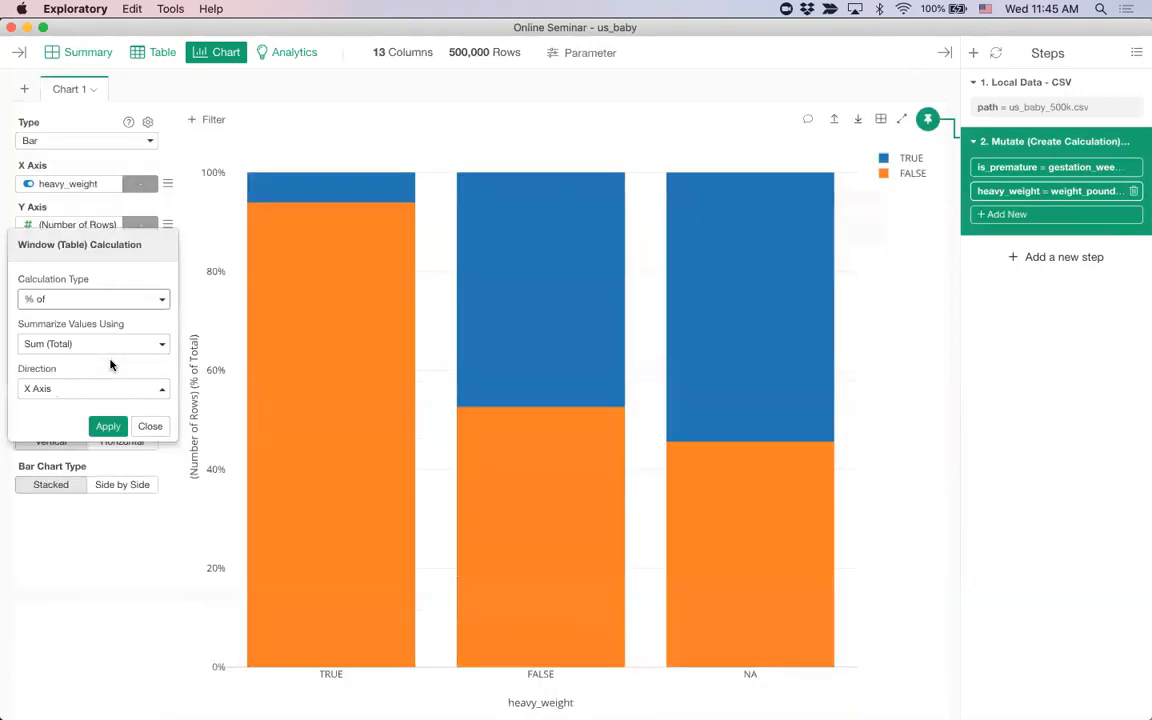
click(148, 428)
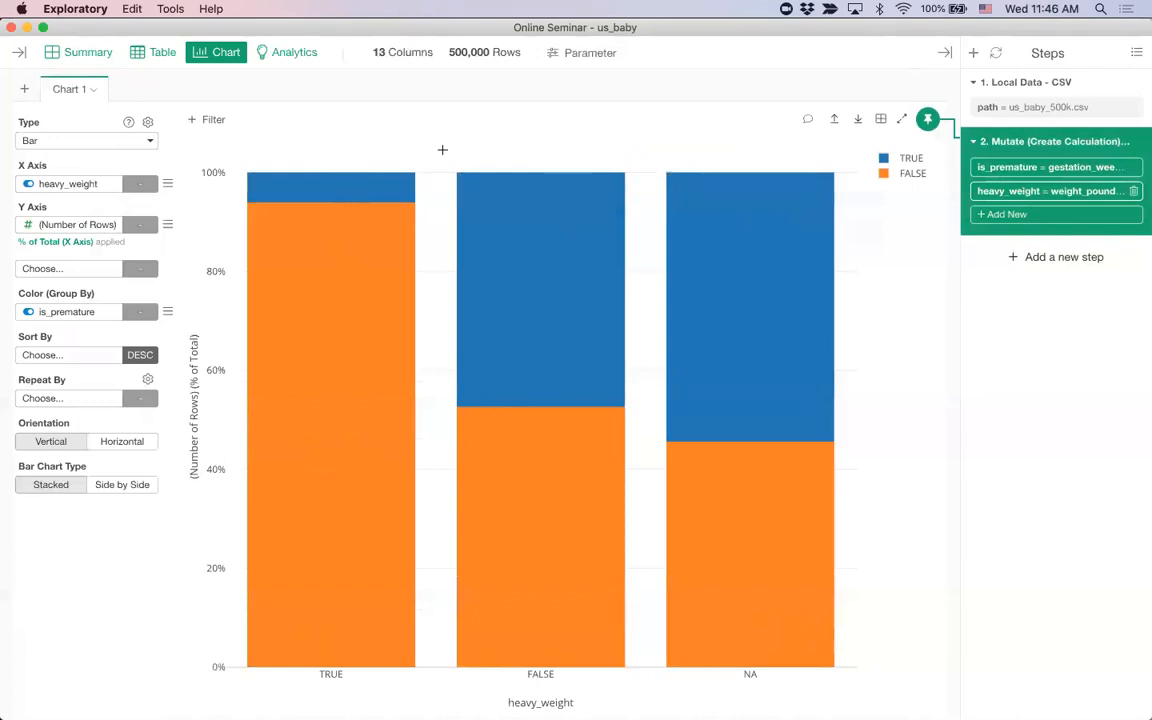
Add a second chart as a line chart with weight_pounds on the X axis.
click(24, 89)
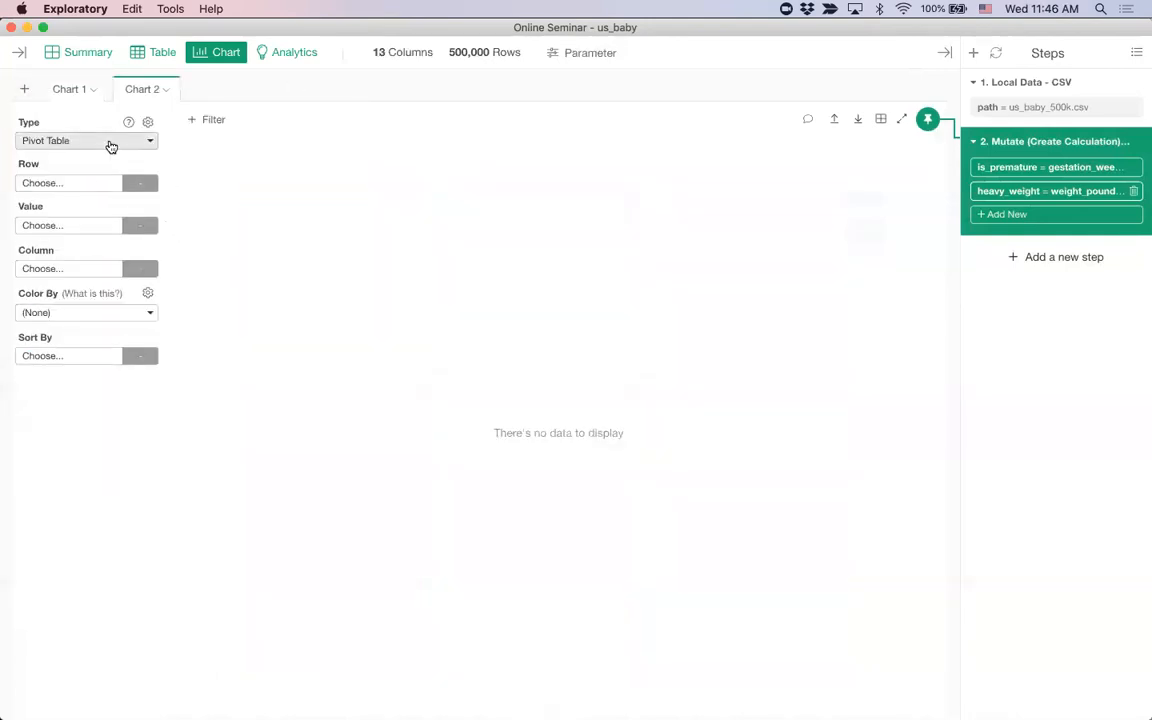
click(111, 146)
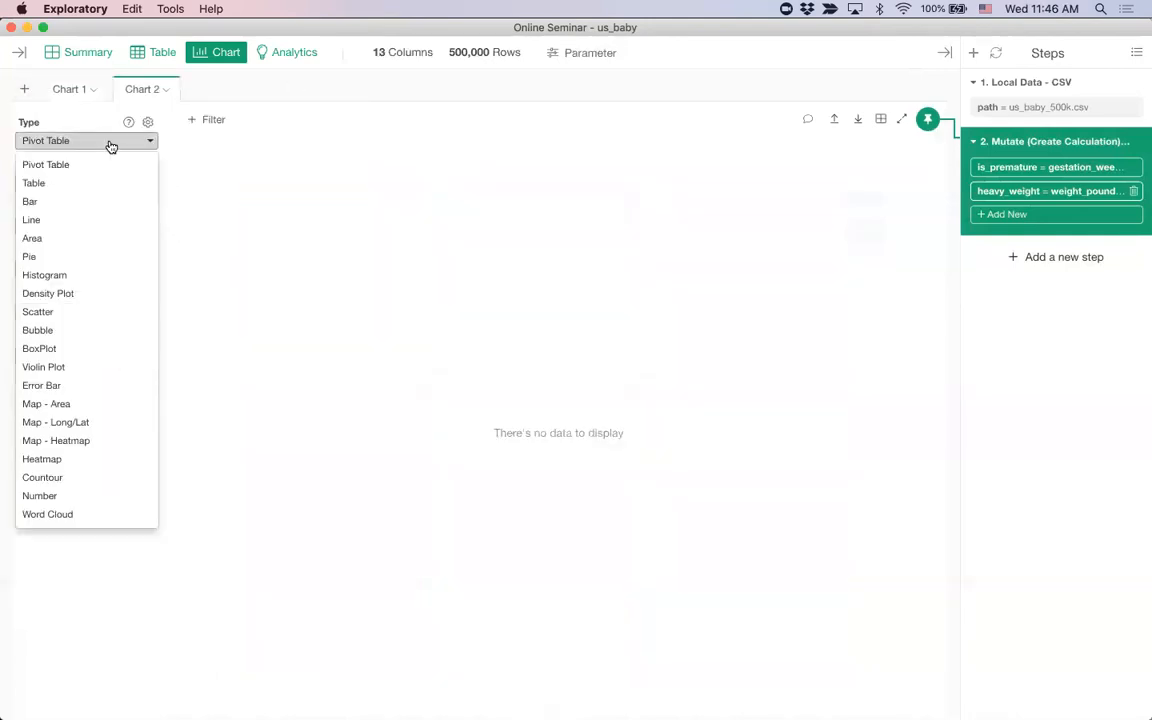
click(63, 222)
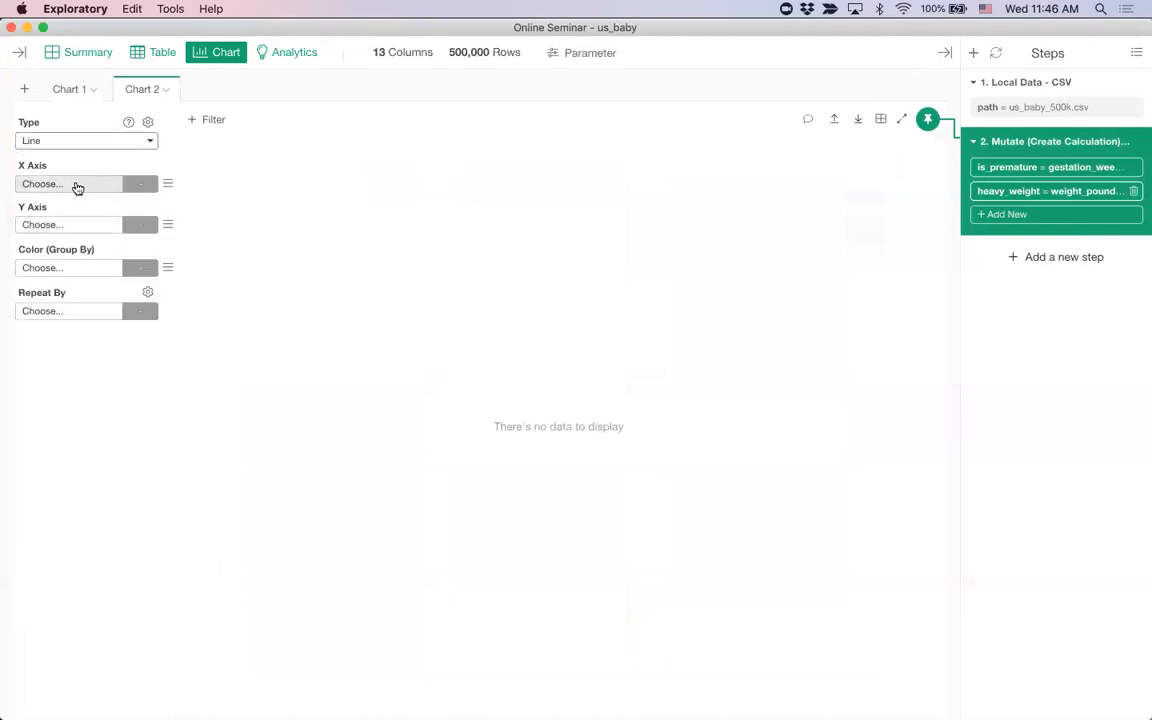
click(77, 186)
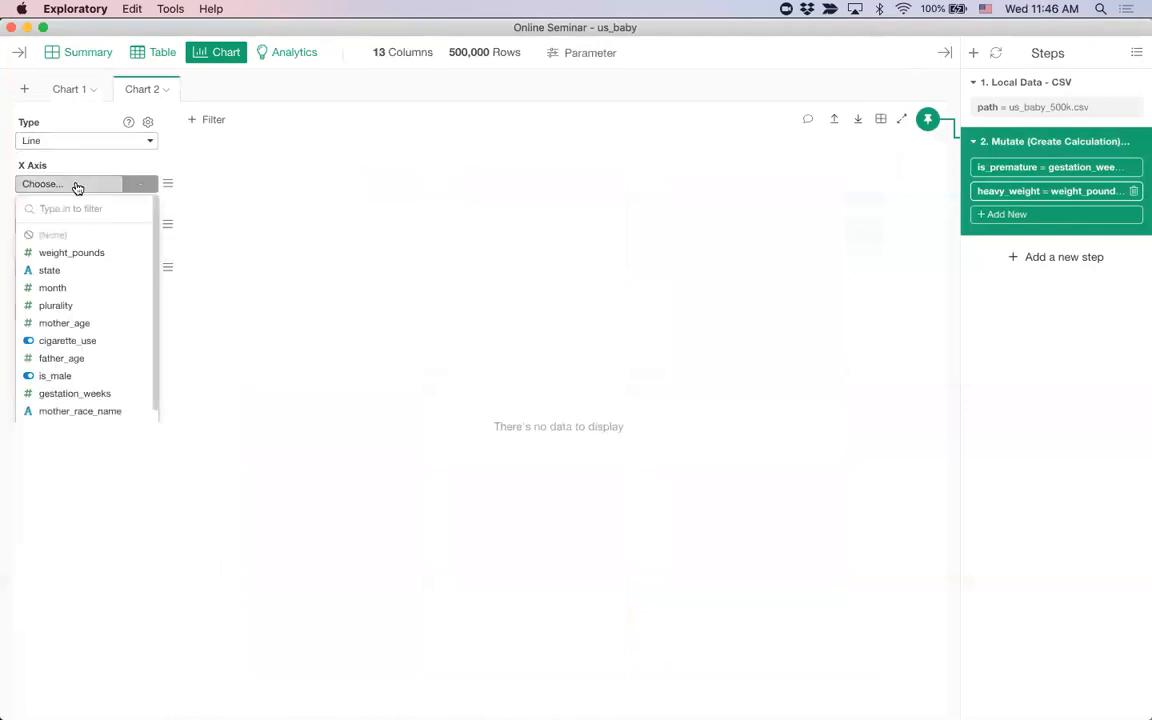
click(84, 254)
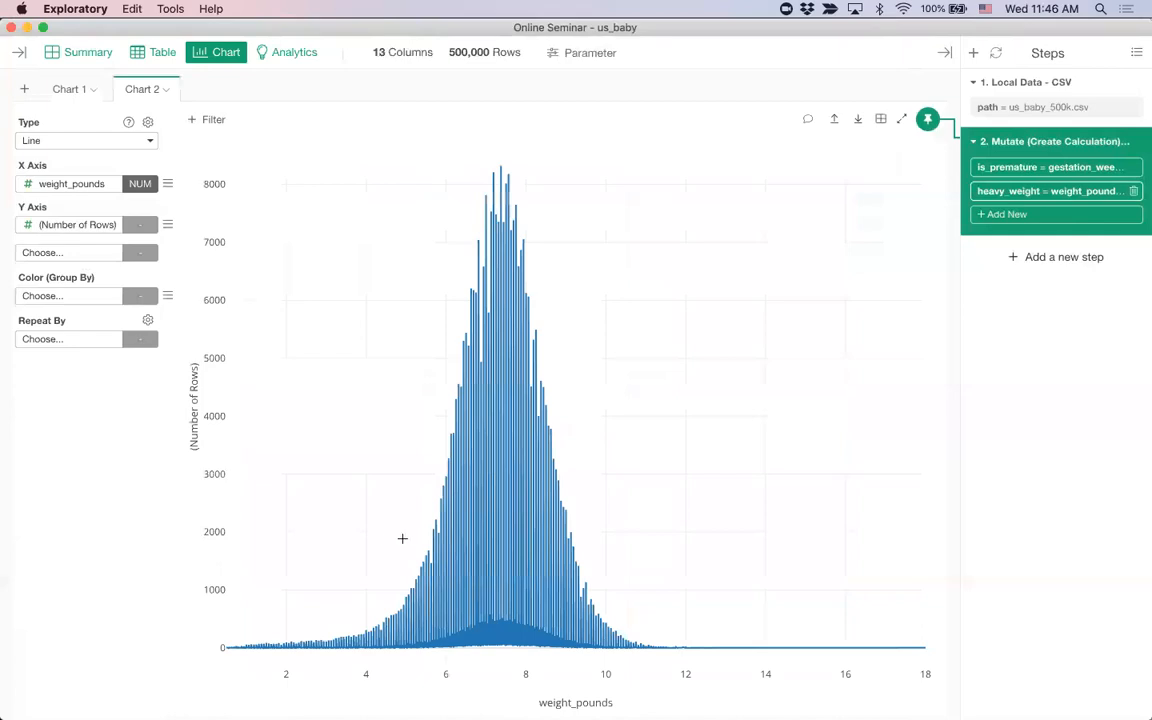
drag(427, 473, 458, 478)
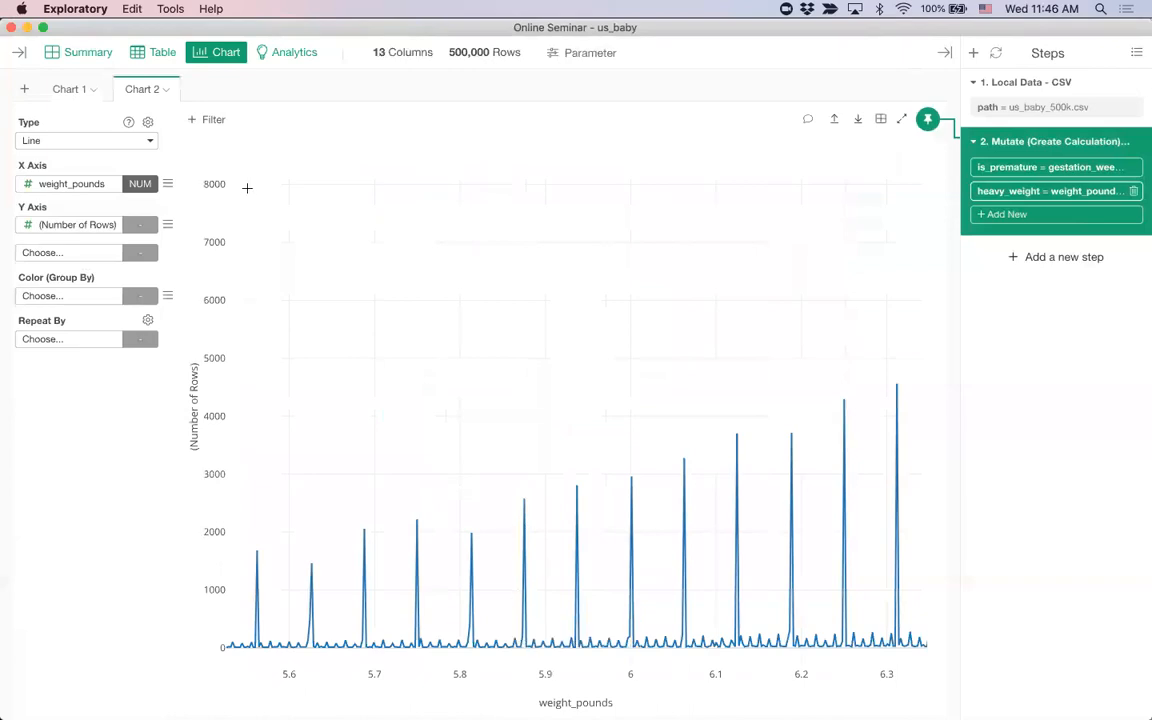
Create a calculated column weight_pound_rounded that rounds weight_pounds to one decimal place with round(weight_pounds, 1).
click(156, 60)
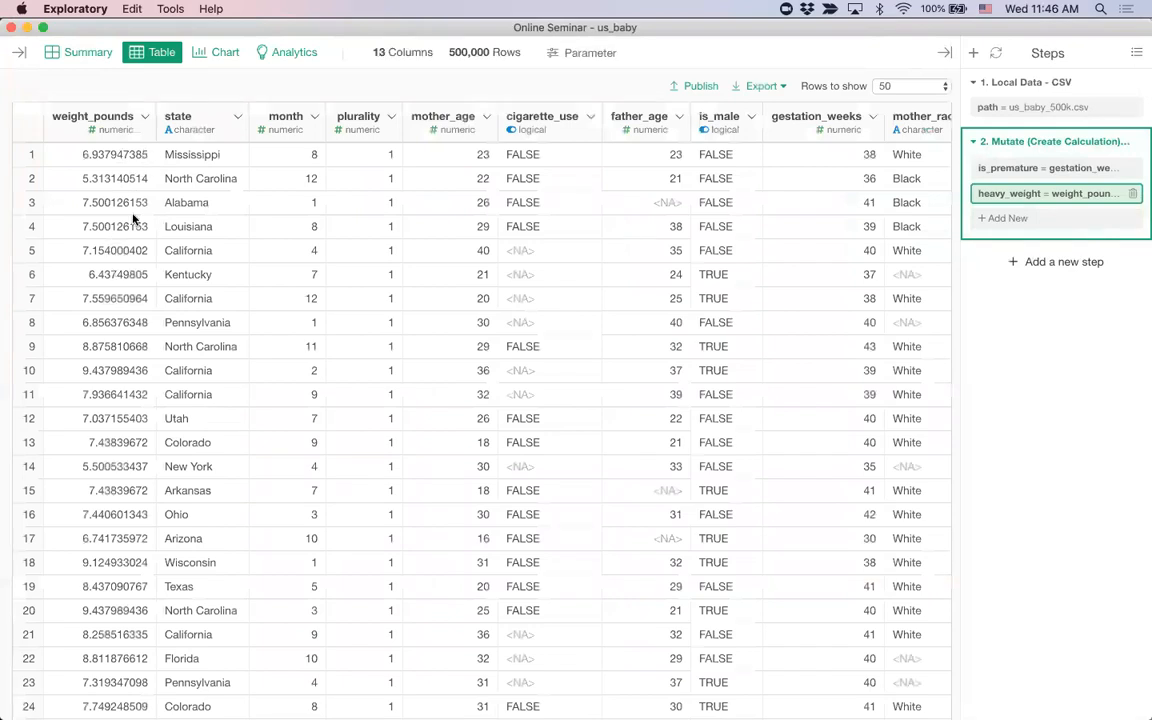
click(144, 117)
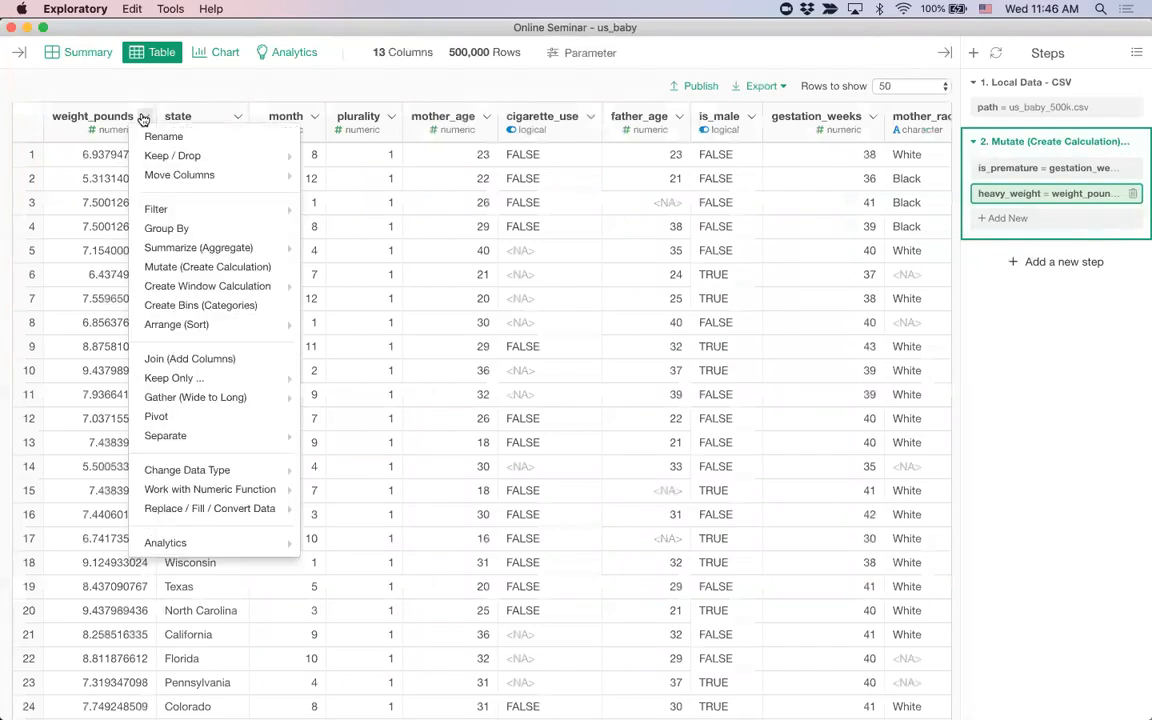
click(197, 270)
click(297, 316)
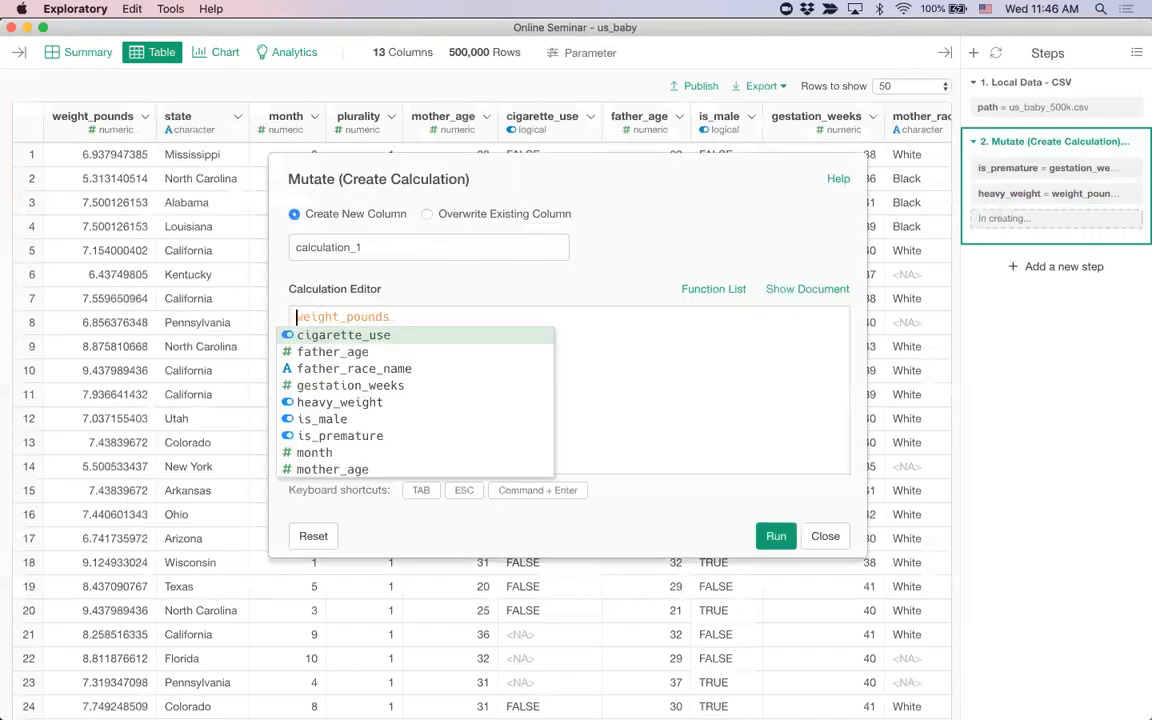
text(round()
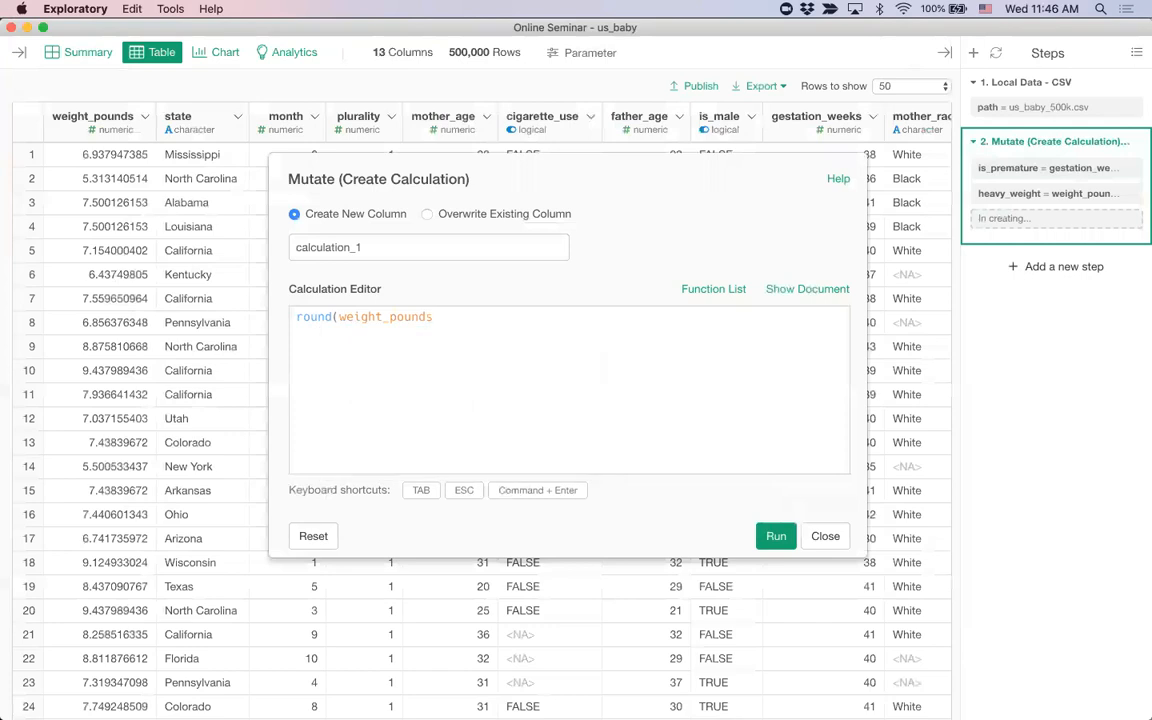
text(,)
key(Tab)
text(1))
click(414, 247)
text(weight_pound_rounded)
key(super+Return)
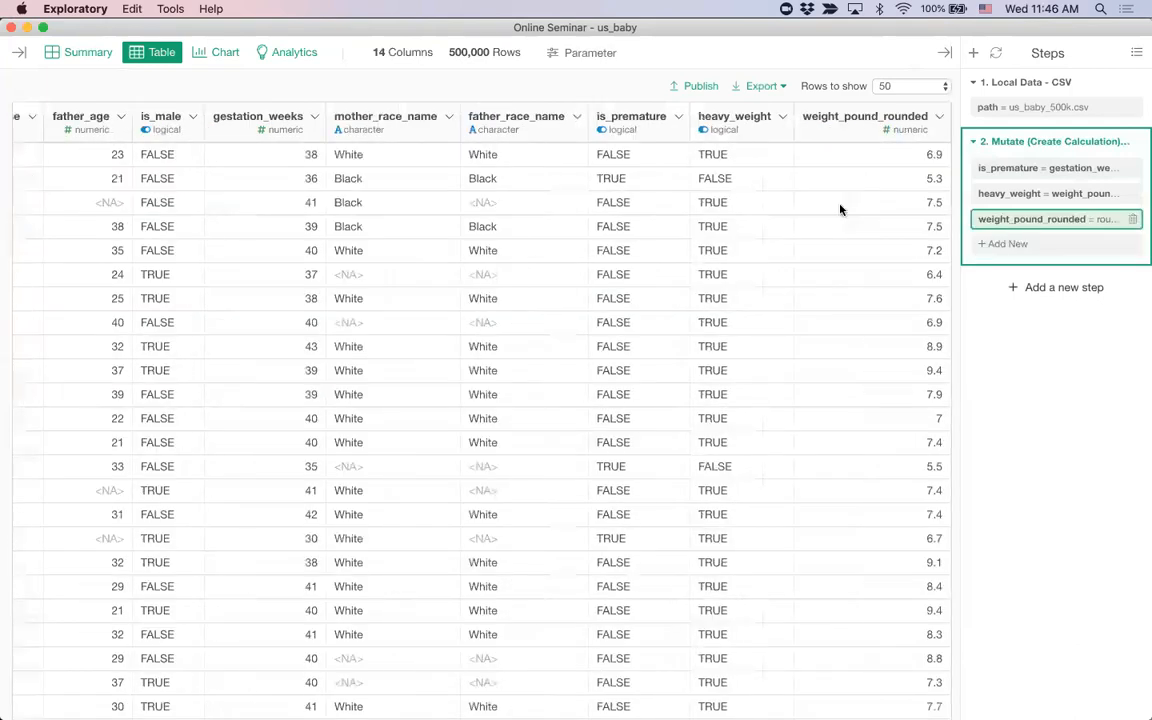
Set the X axis of the Chart 2 line chart to weight_pound_rounded.
click(223, 60)
click(88, 187)
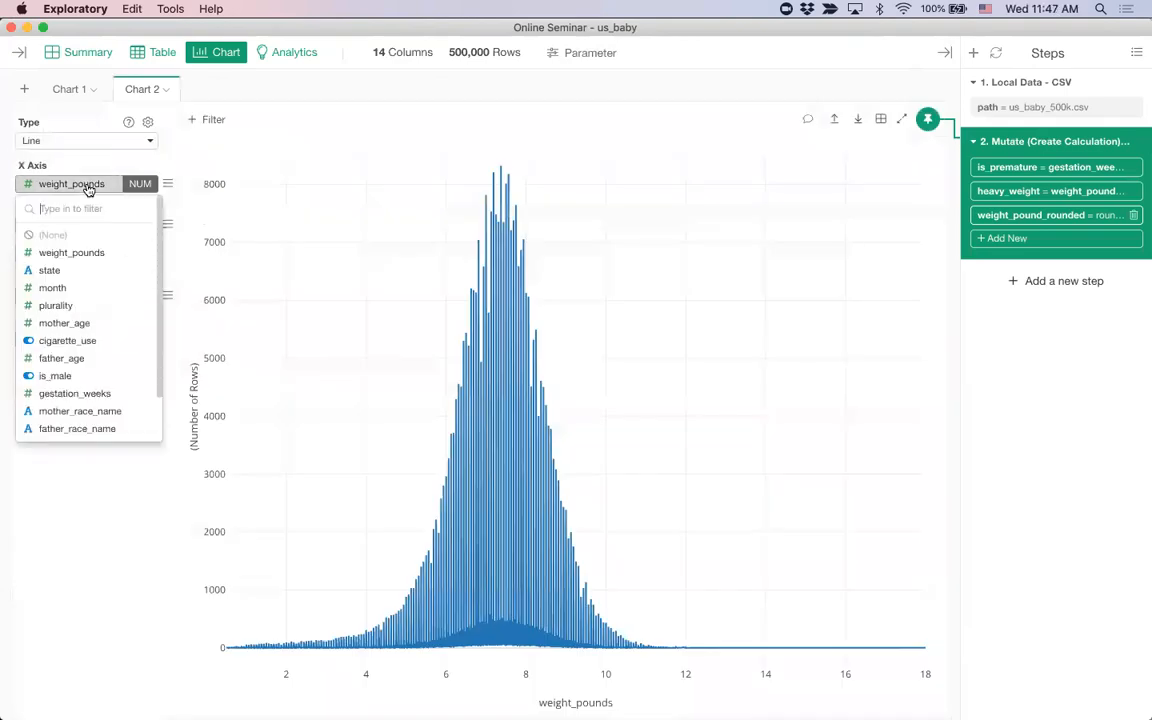
scroll(82, 300, down, 2)
click(84, 428)
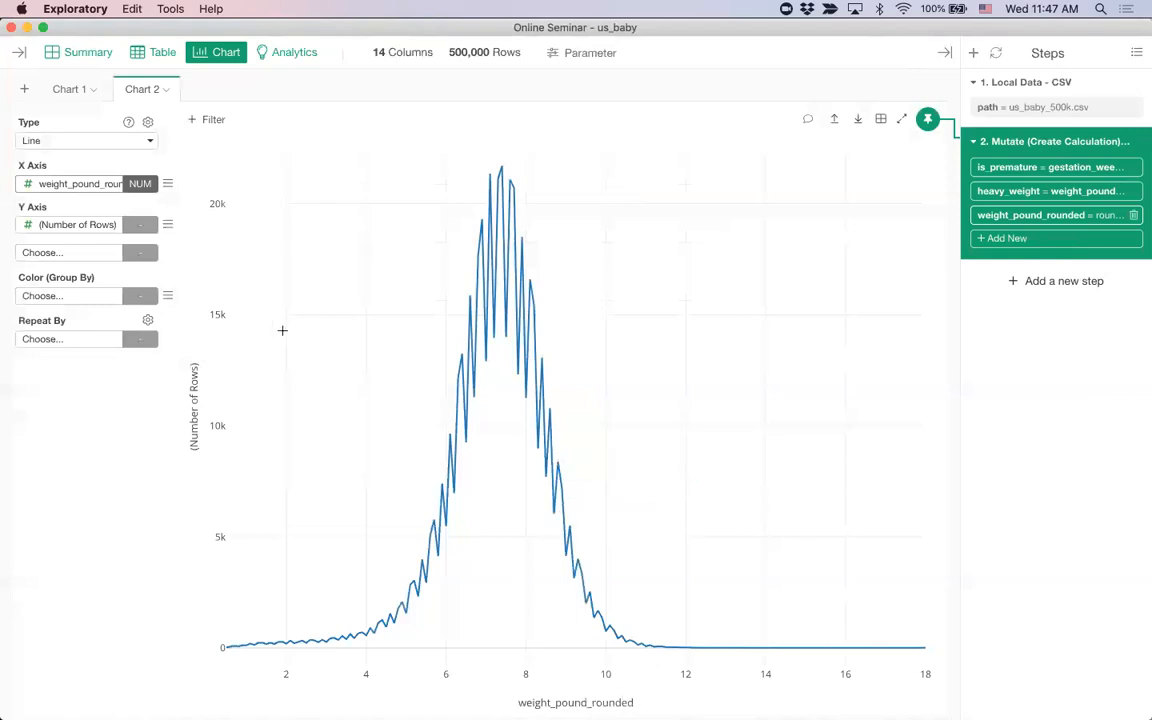
Set the line chart's Y axis to is_premature, aggregated as % of TRUE.
click(66, 230)
scroll(78, 375, down, 3)
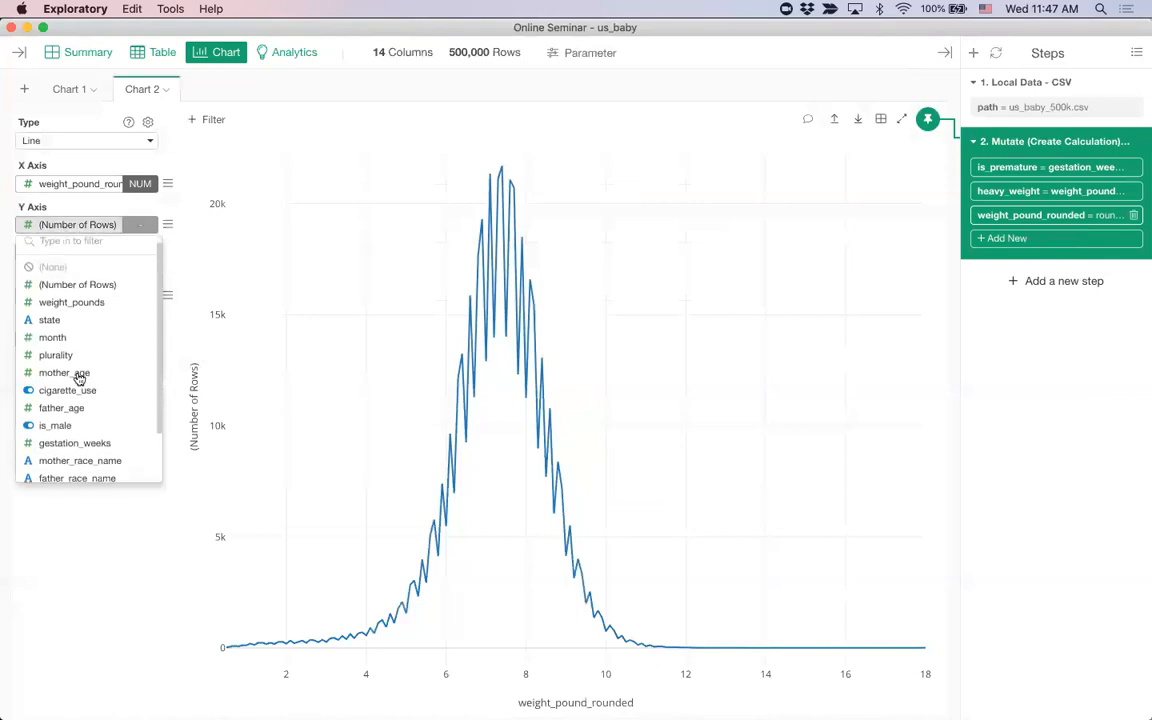
click(84, 436)
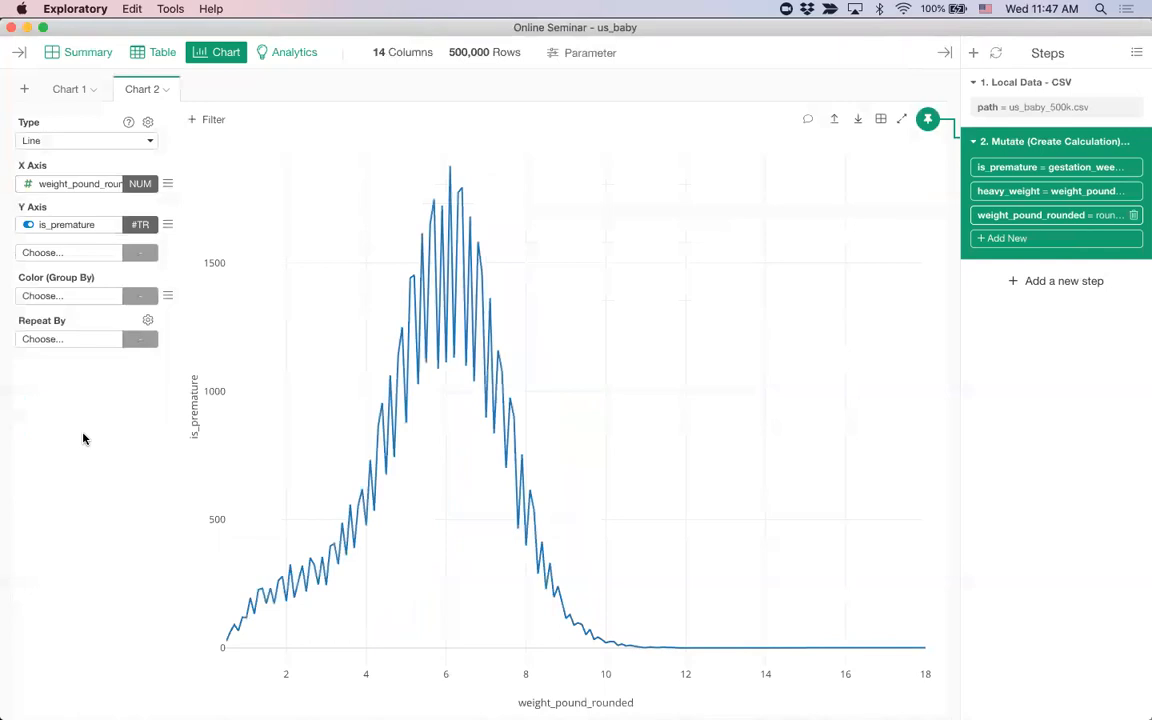
click(66, 225)
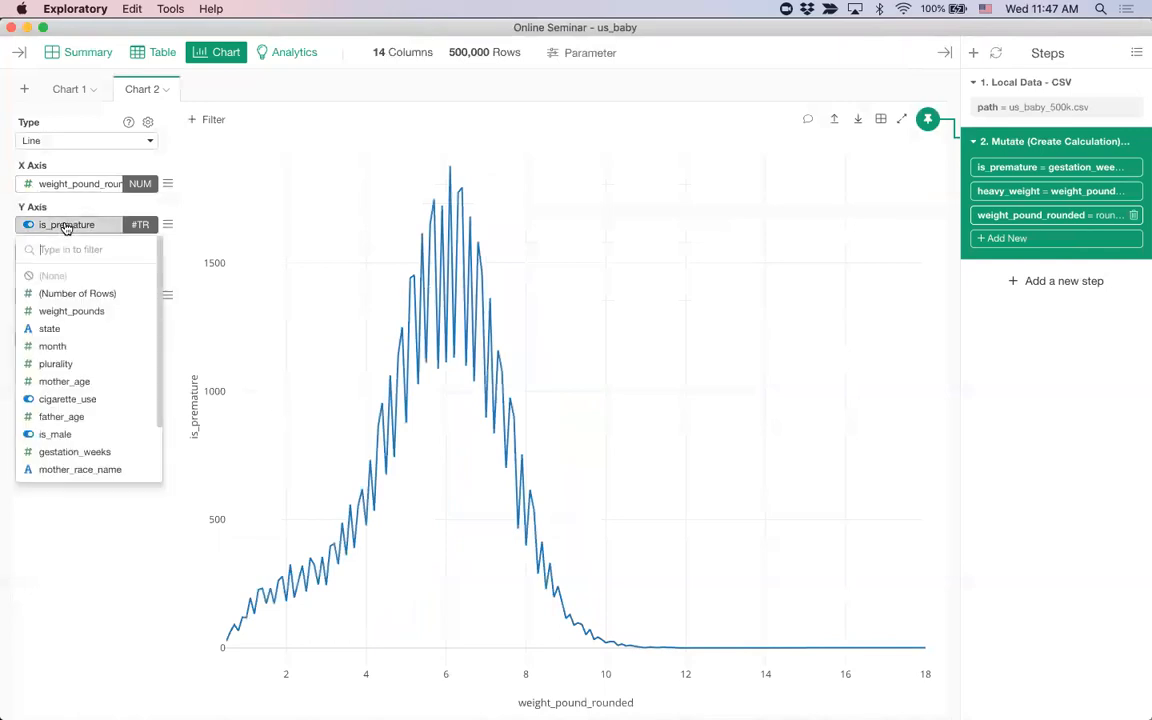
click(66, 226)
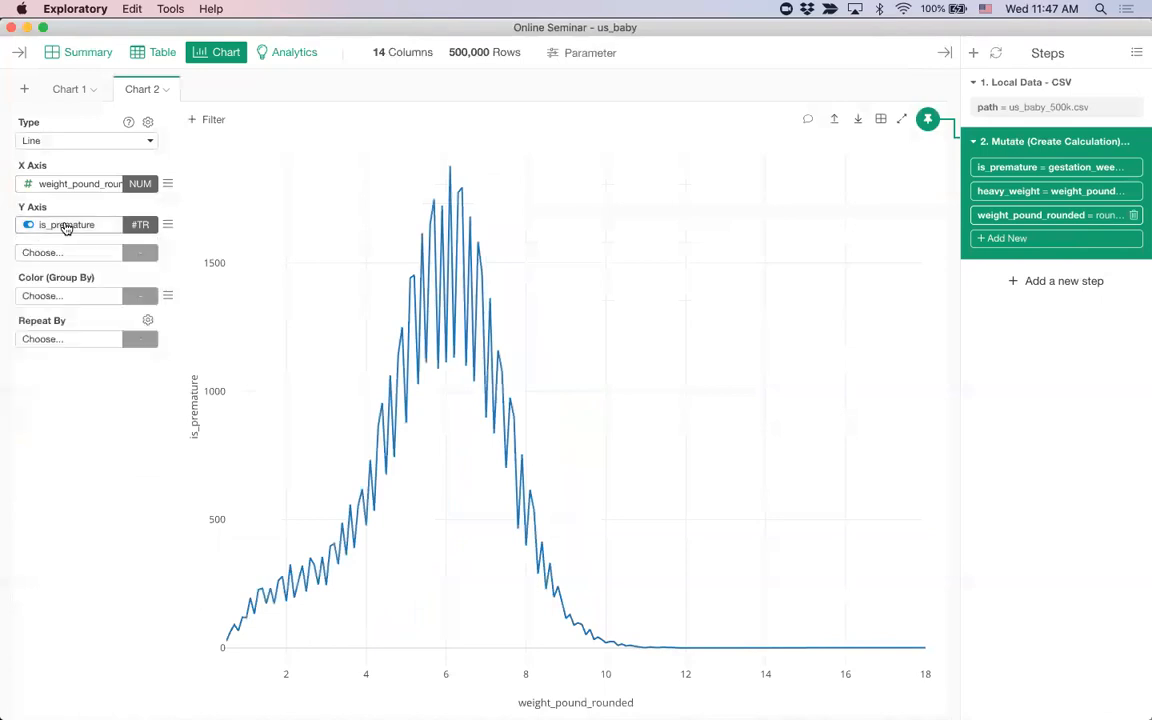
click(140, 226)
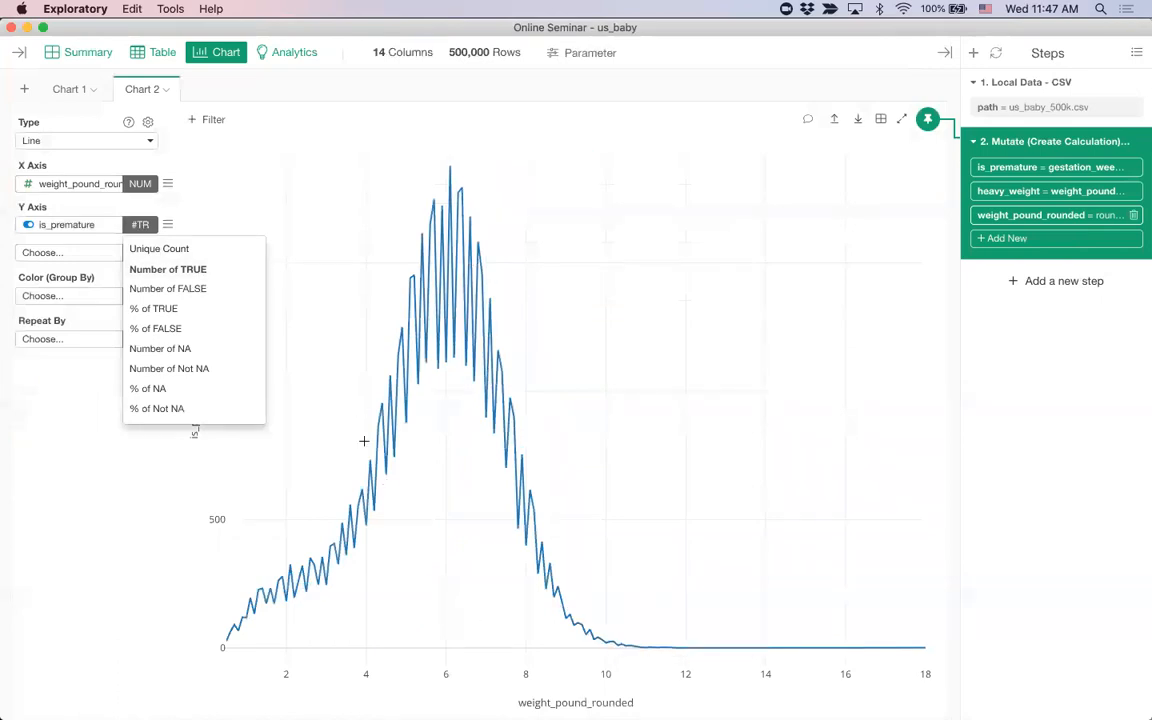
click(183, 311)
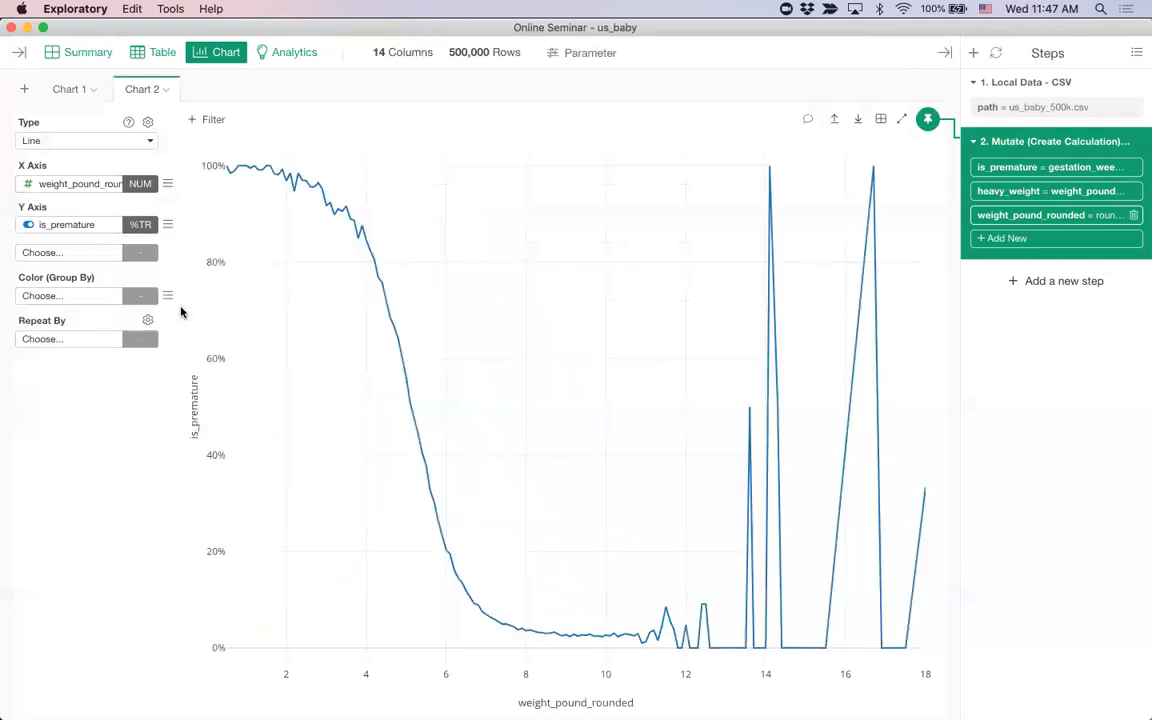
Compare the premature rate along the weight curve with the weight_pounds split in the decision tree.
mouse_move(285, 172)
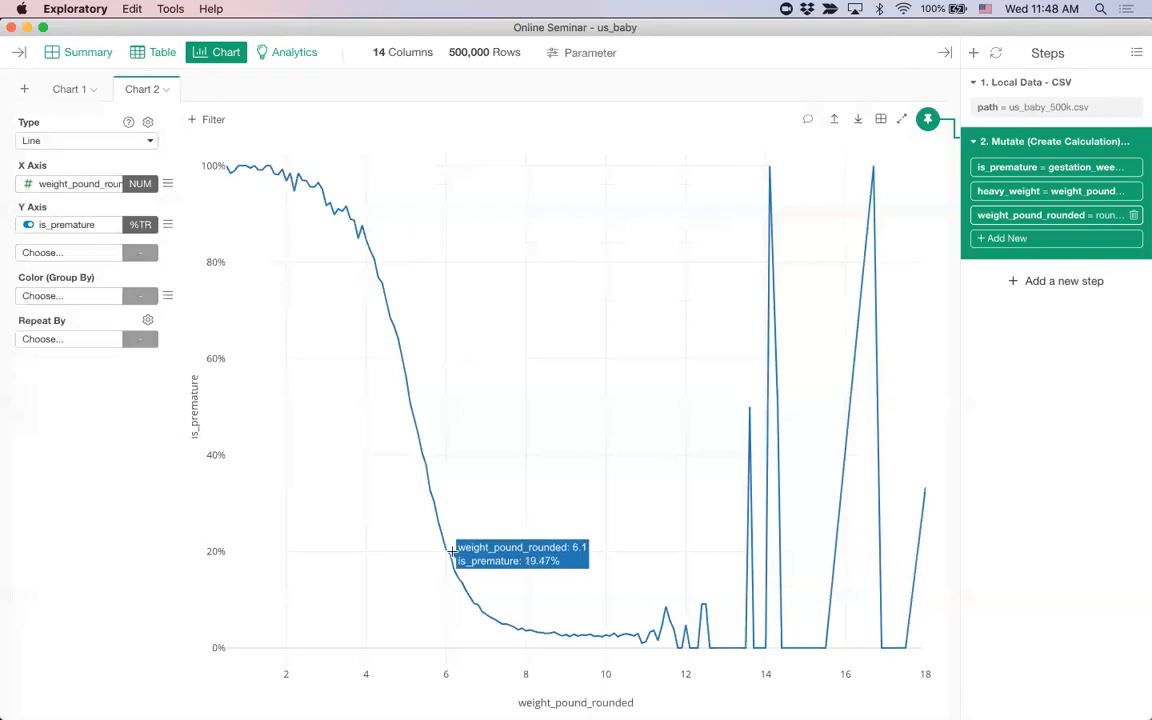
click(283, 52)
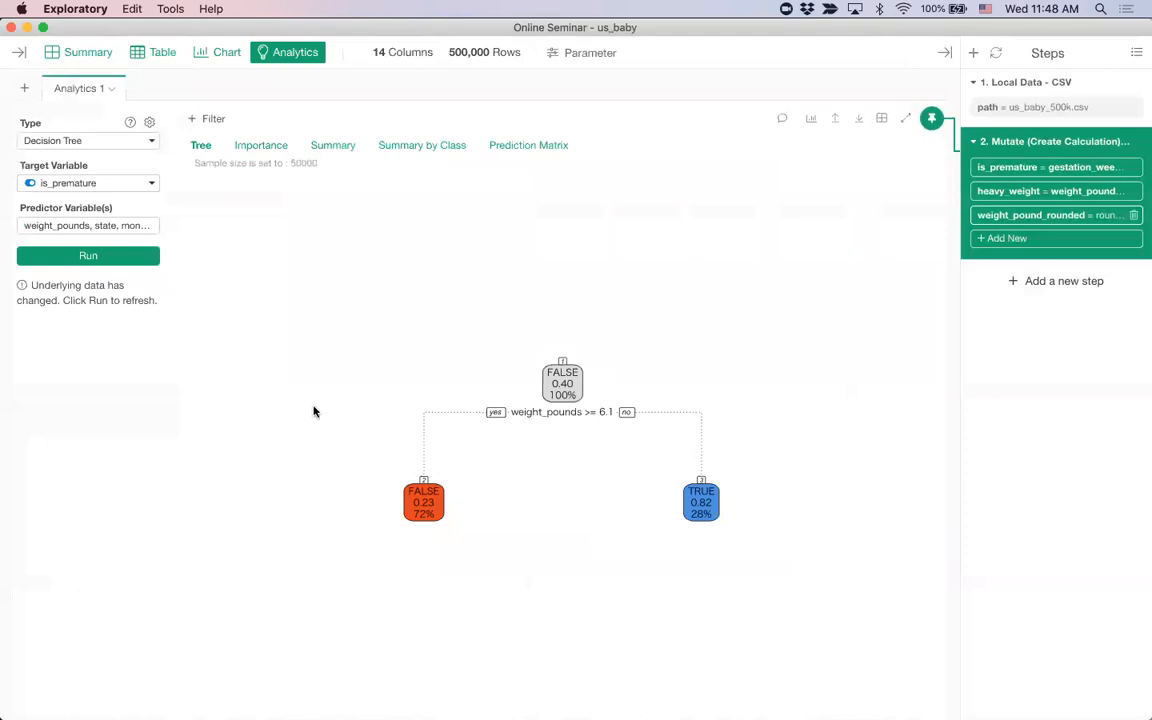
click(218, 55)
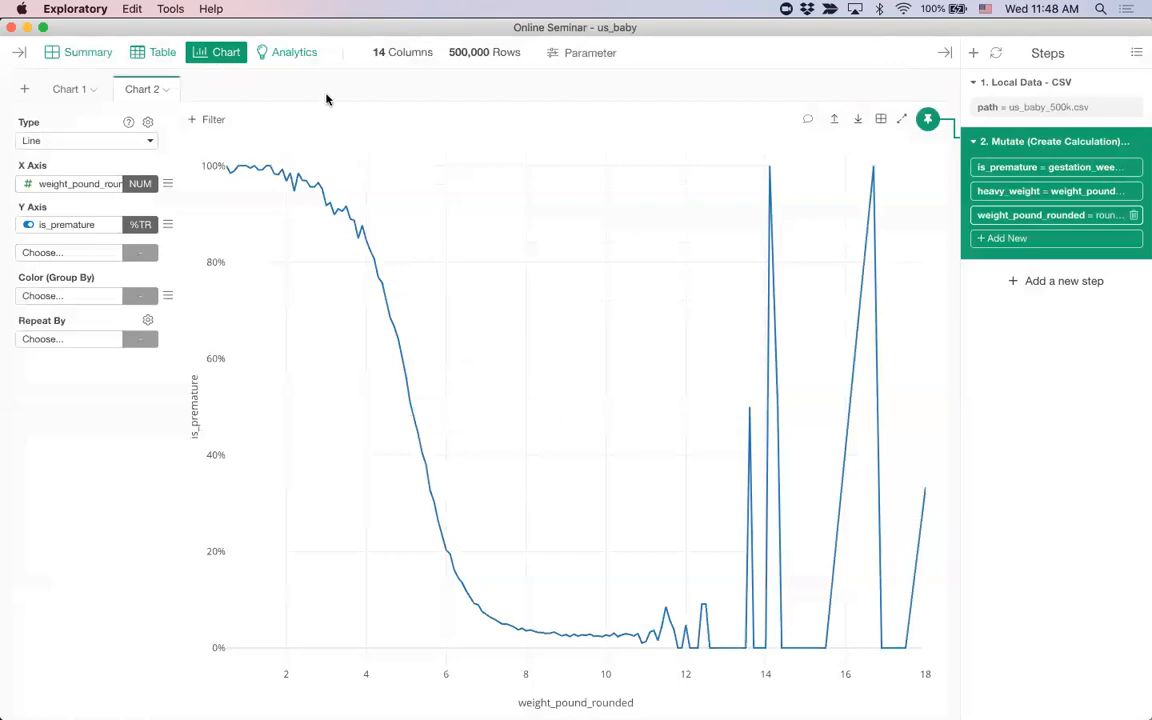
Open the HR_Employee_Attrition2 data frame with the project list collapsed and review its columns, including Attrition.
click(19, 52)
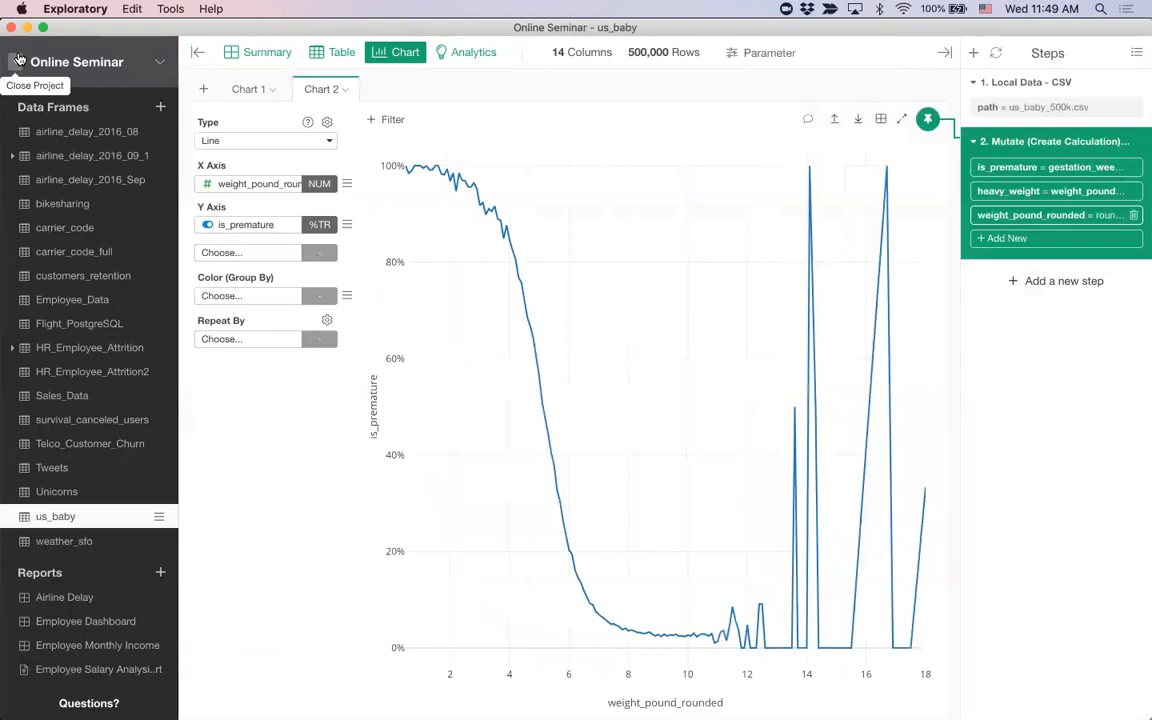
click(85, 374)
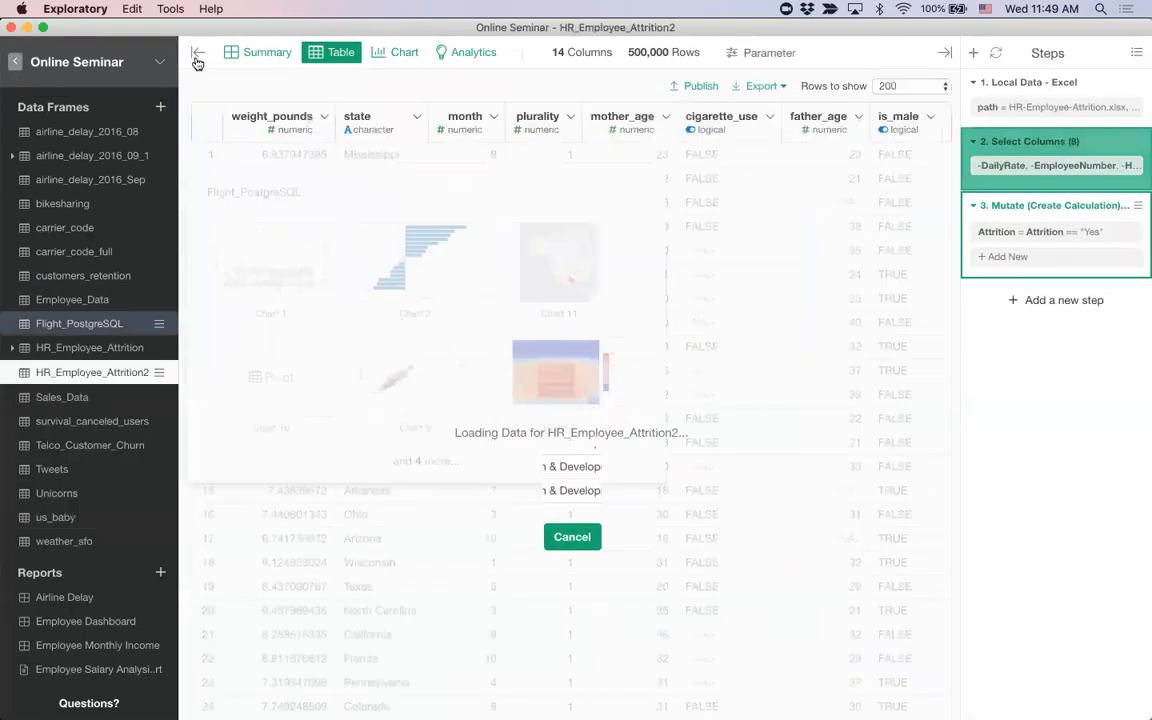
click(198, 55)
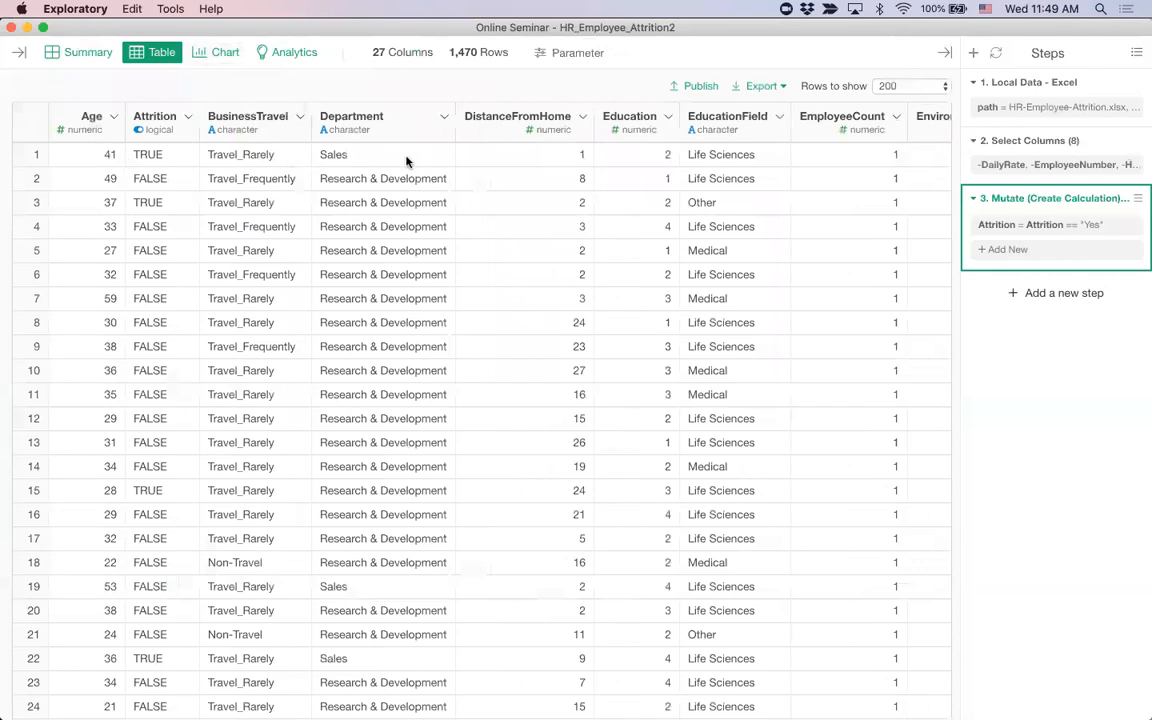
scroll(404, 160, right, 5)
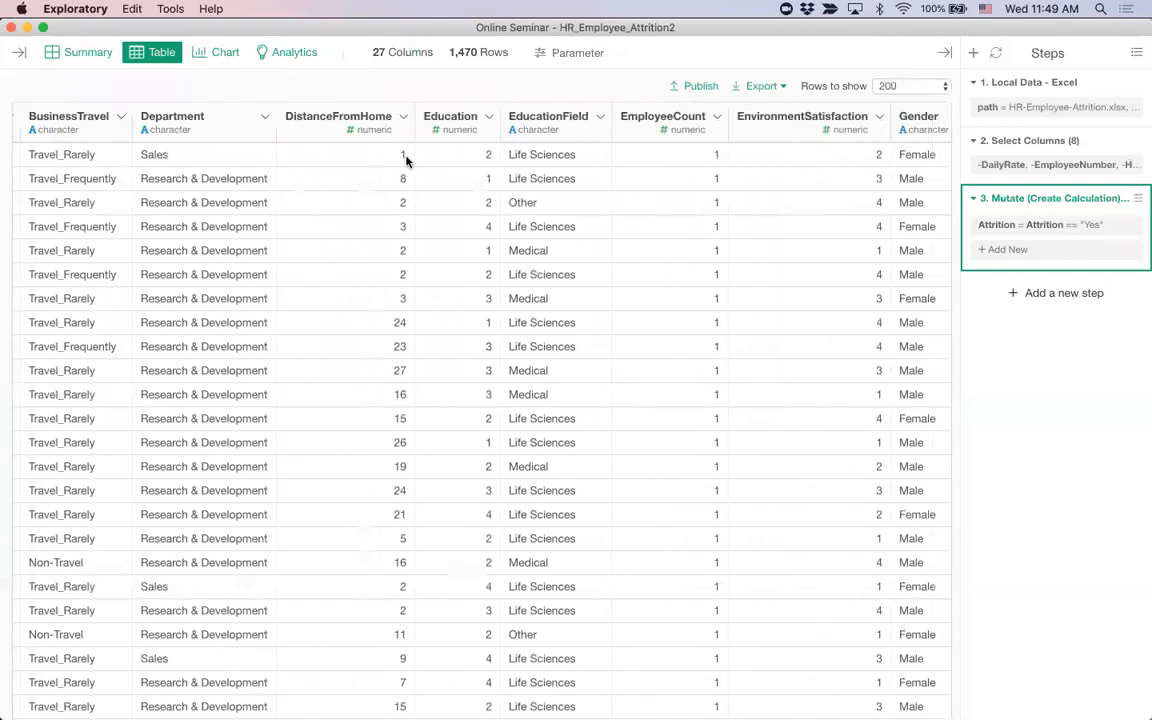
scroll(405, 160, right, 15)
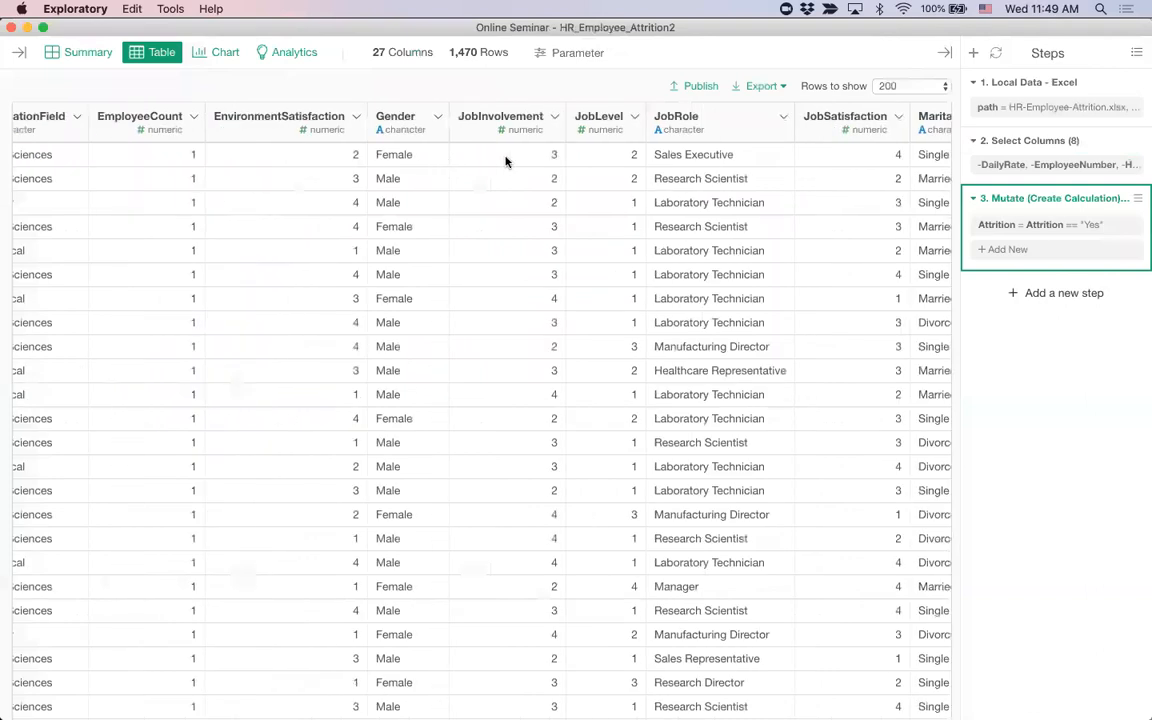
scroll(505, 161, right, 15)
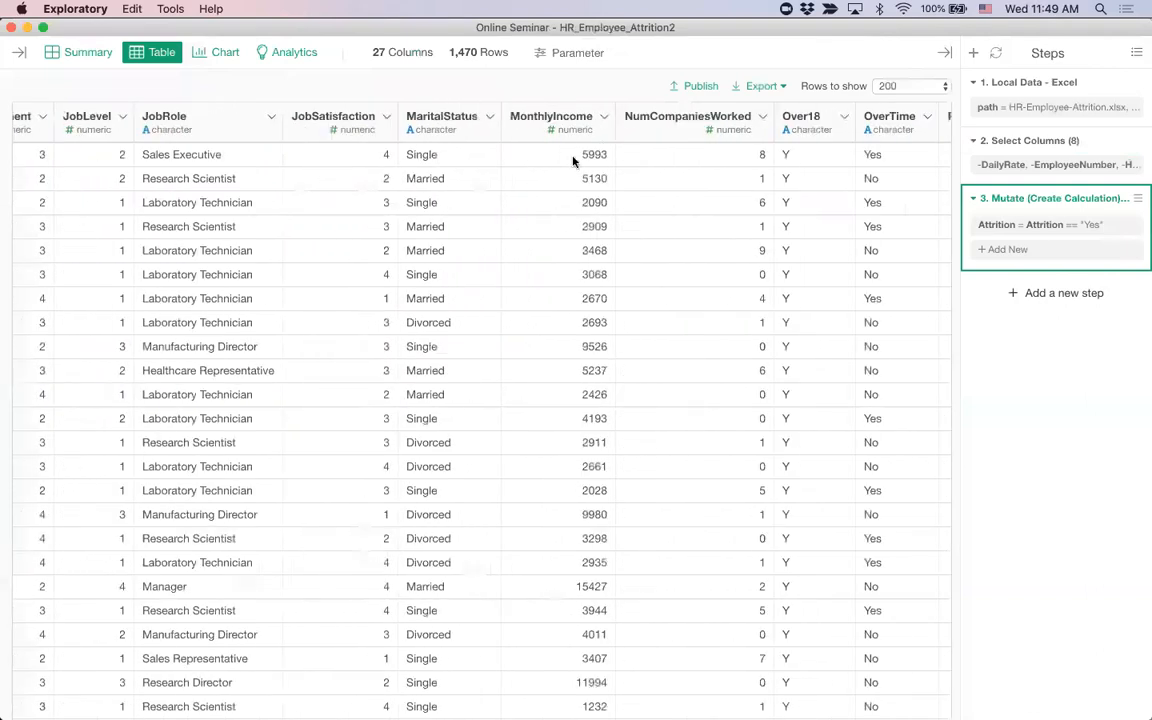
scroll(600, 160, left, 20)
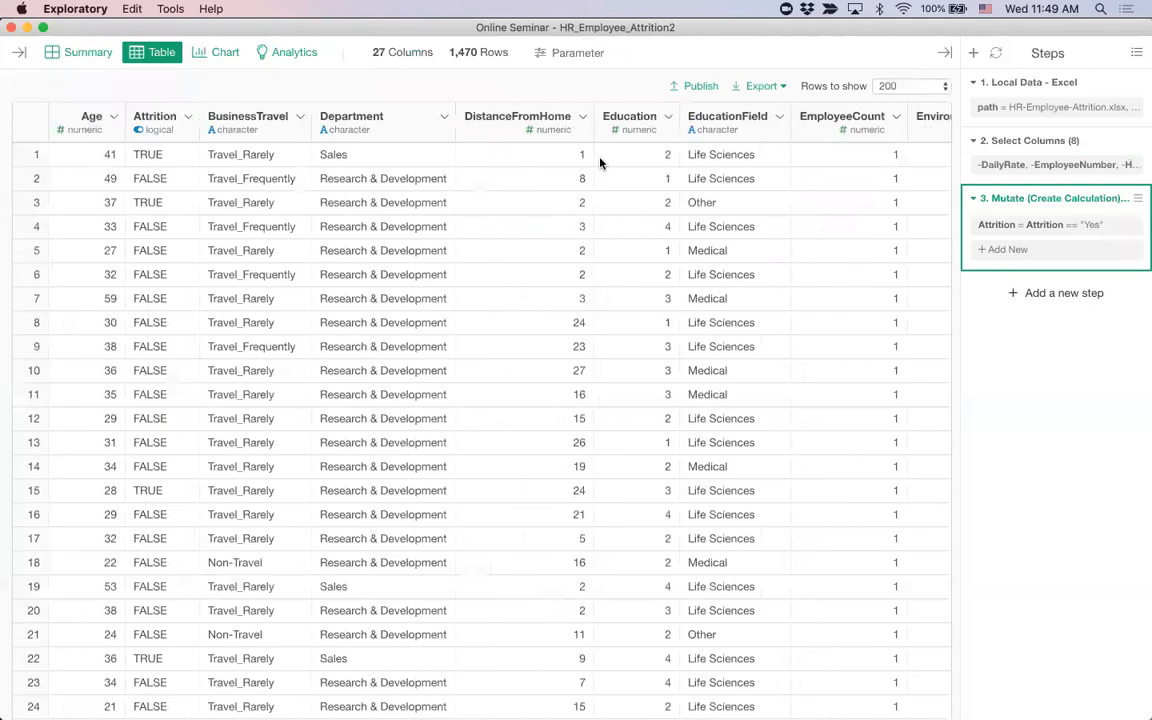
click(158, 133)
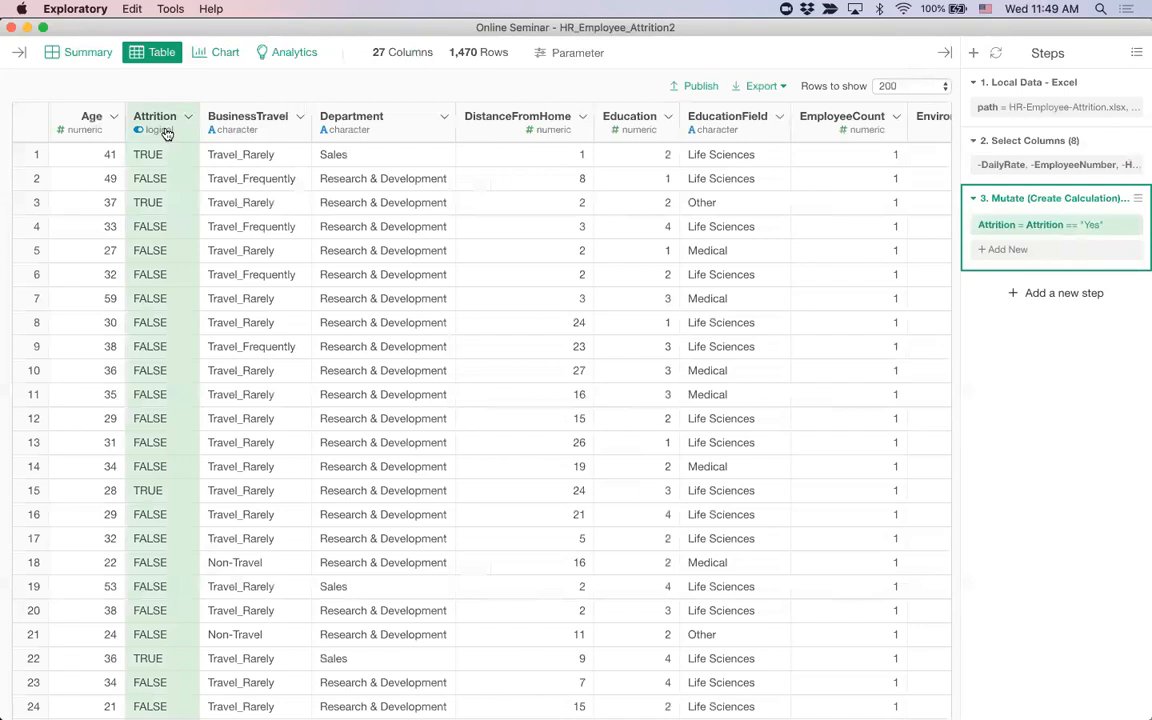
Set up a Decision Tree analysis with Attrition as the target variable.
click(297, 60)
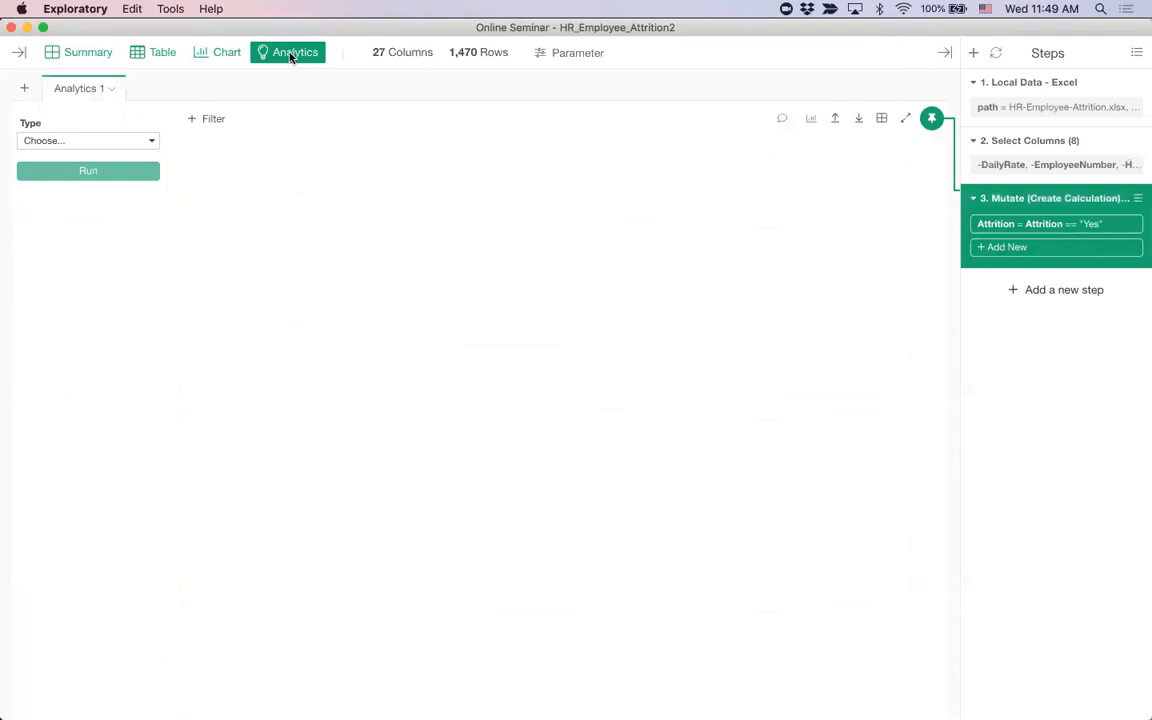
click(92, 140)
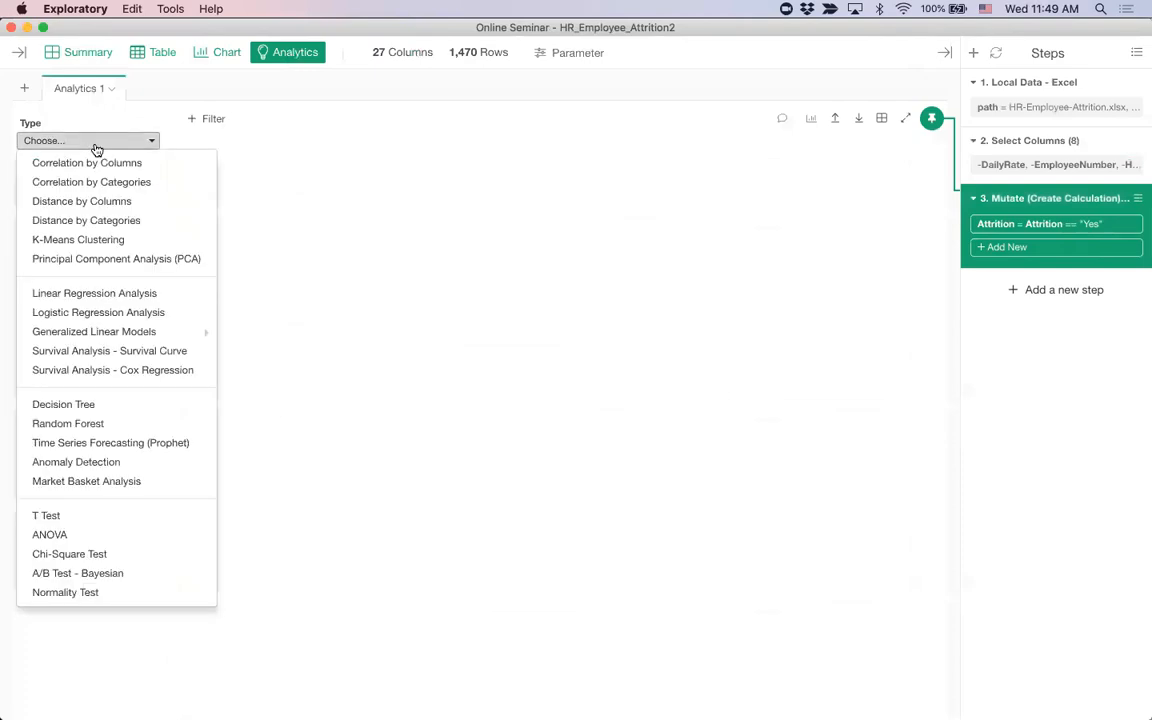
click(97, 406)
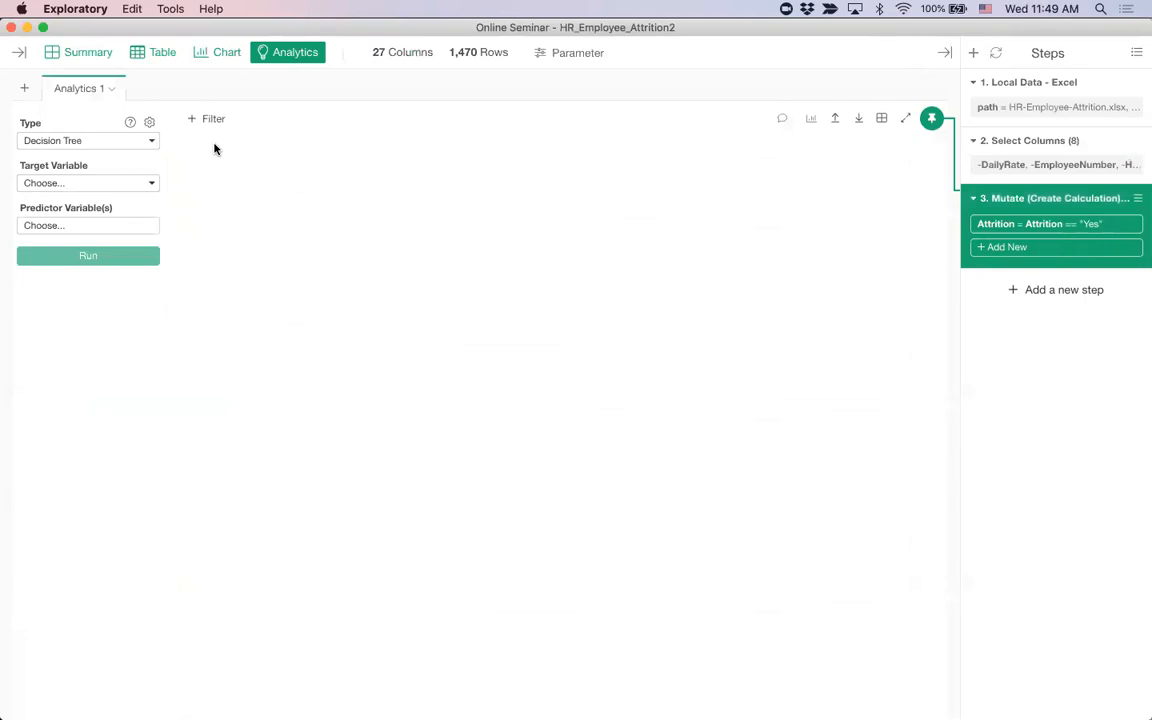
click(73, 185)
click(92, 268)
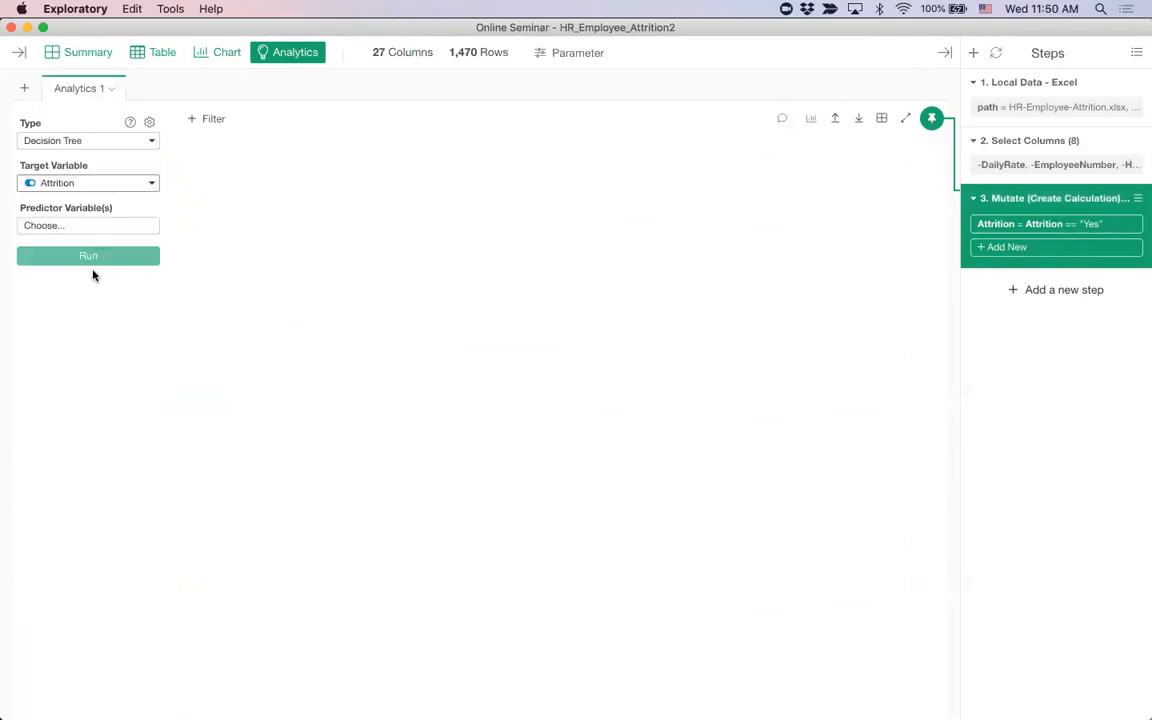
Assign all columns from Age through WorkLifeBalance, except Attrition, as the decision tree's predictor variables.
click(83, 228)
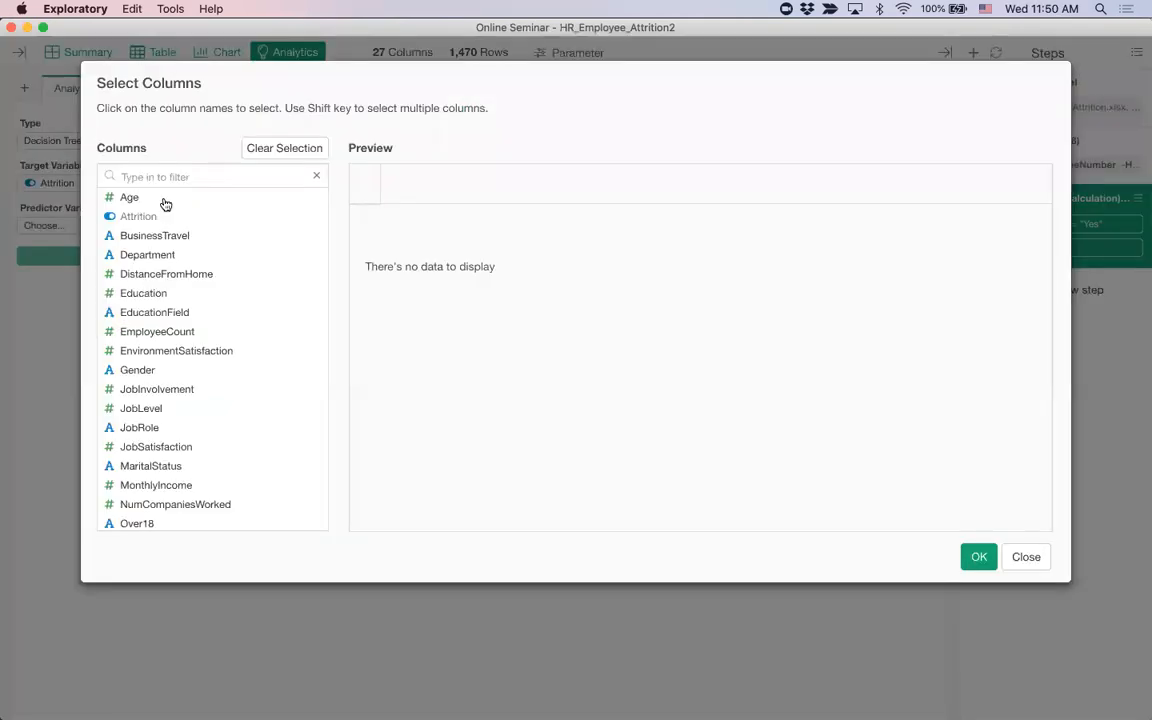
click(165, 203)
scroll(206, 349, down, 5)
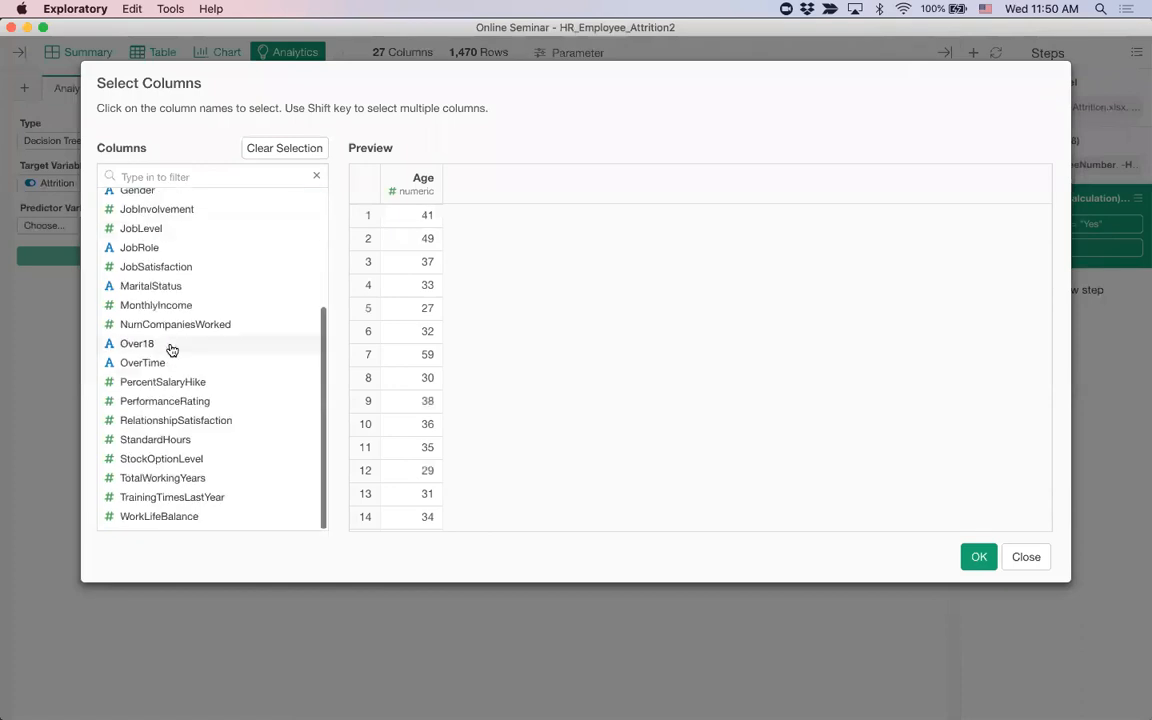
shift+click(226, 516)
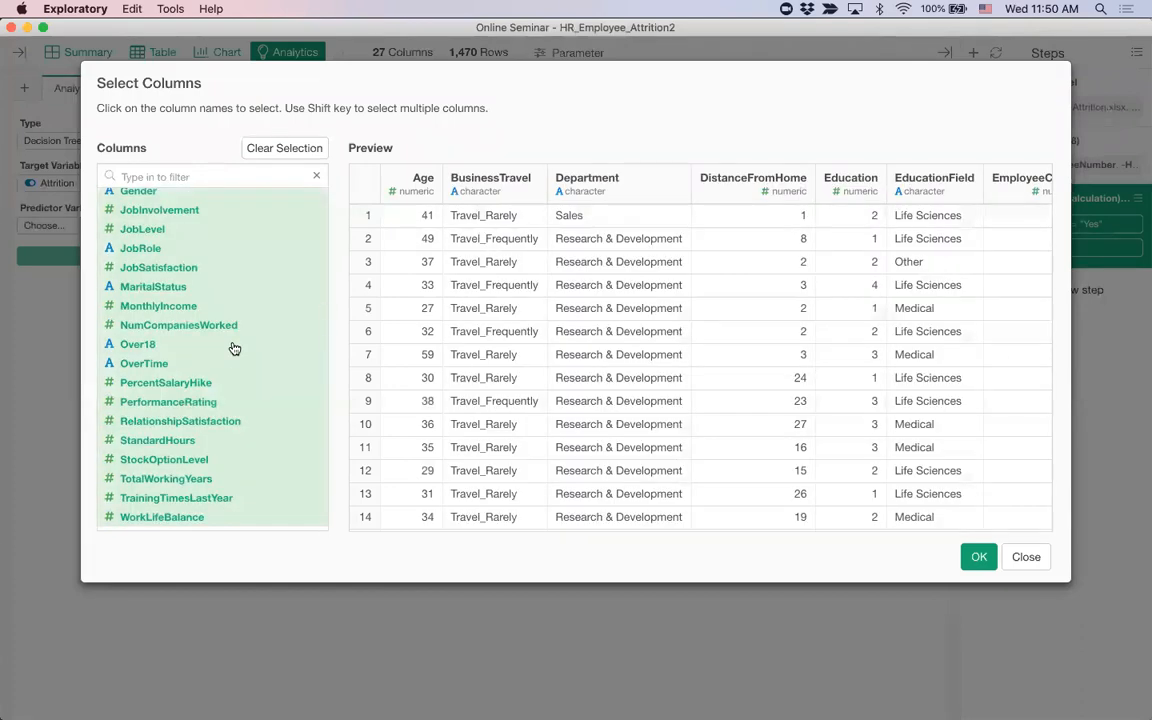
scroll(232, 348, up, 5)
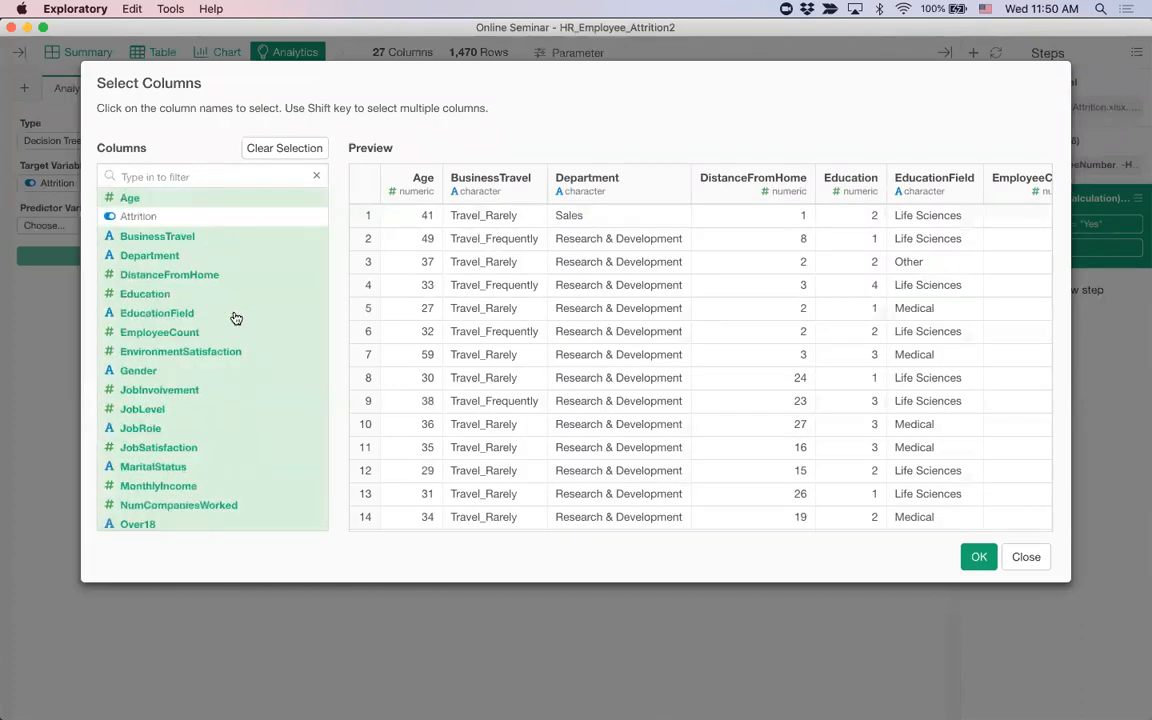
scroll(236, 320, down, 4)
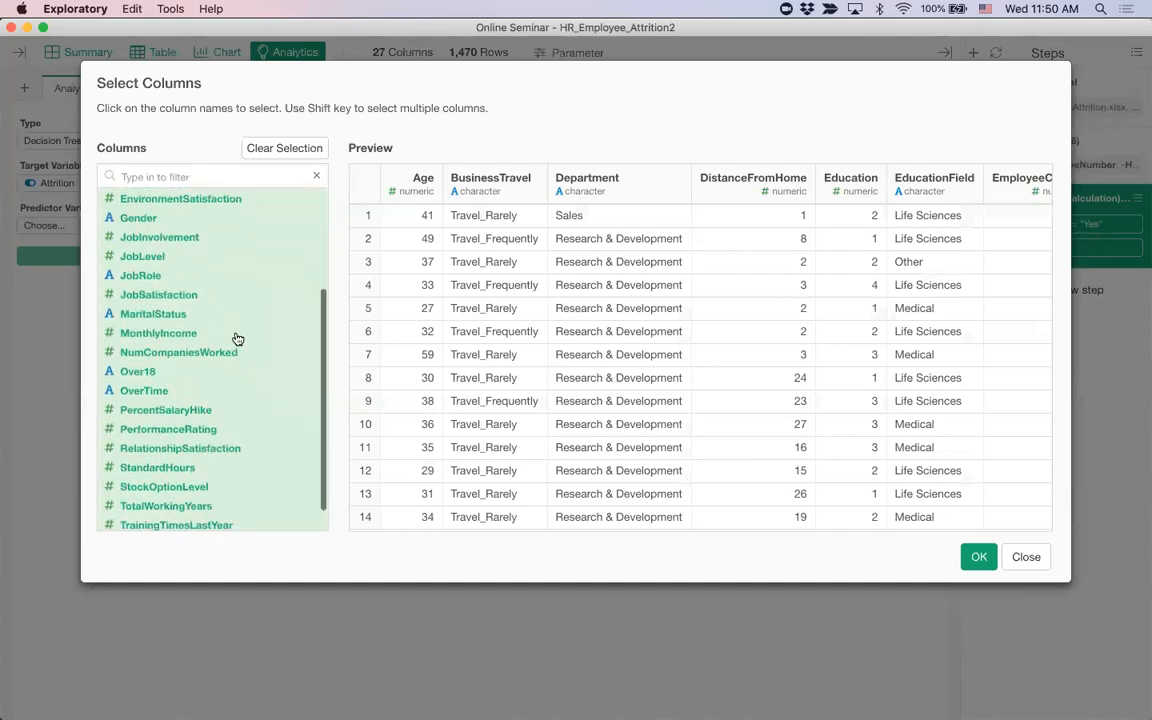
scroll(237, 339, down, 2)
scroll(237, 337, up, 5)
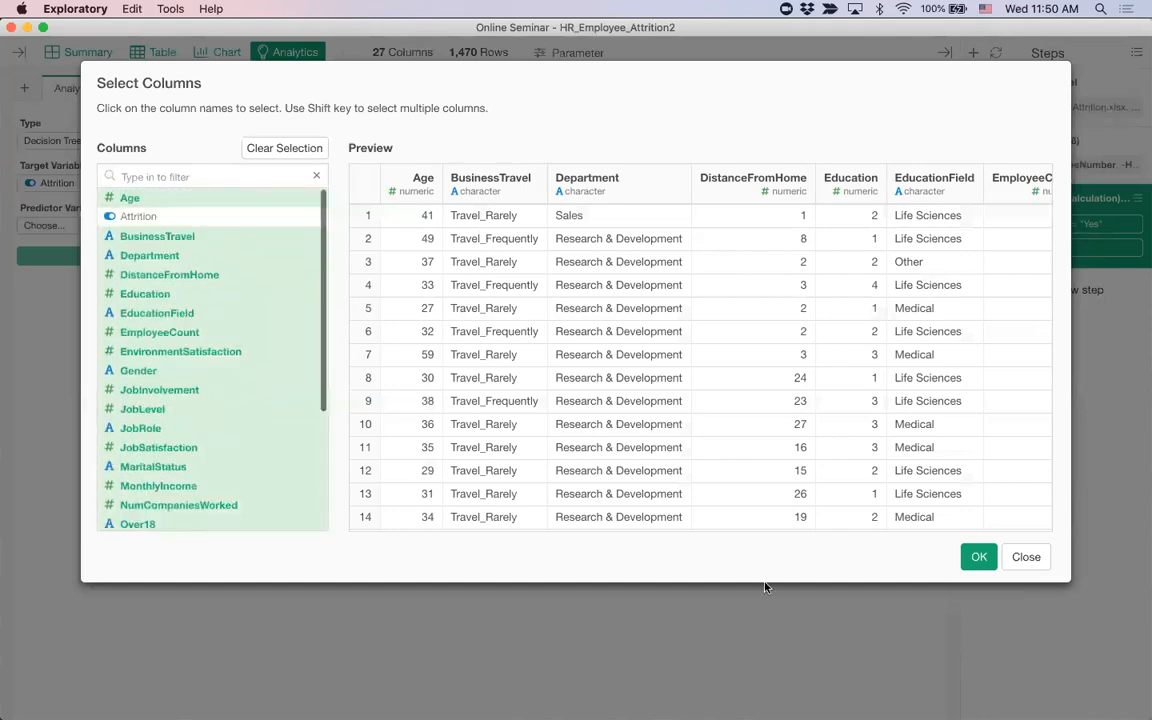
click(980, 560)
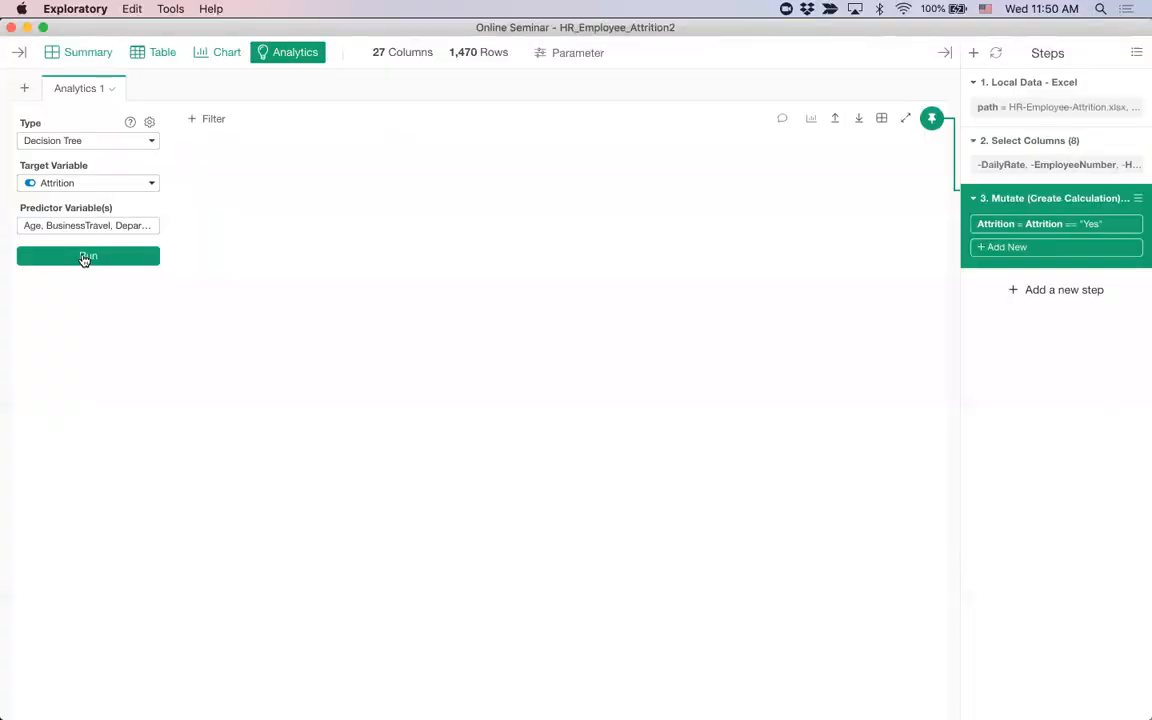
Run the Attrition decision tree and examine the relative importance of its predictor variables, especially MonthlyIncome and OverTime.
click(85, 257)
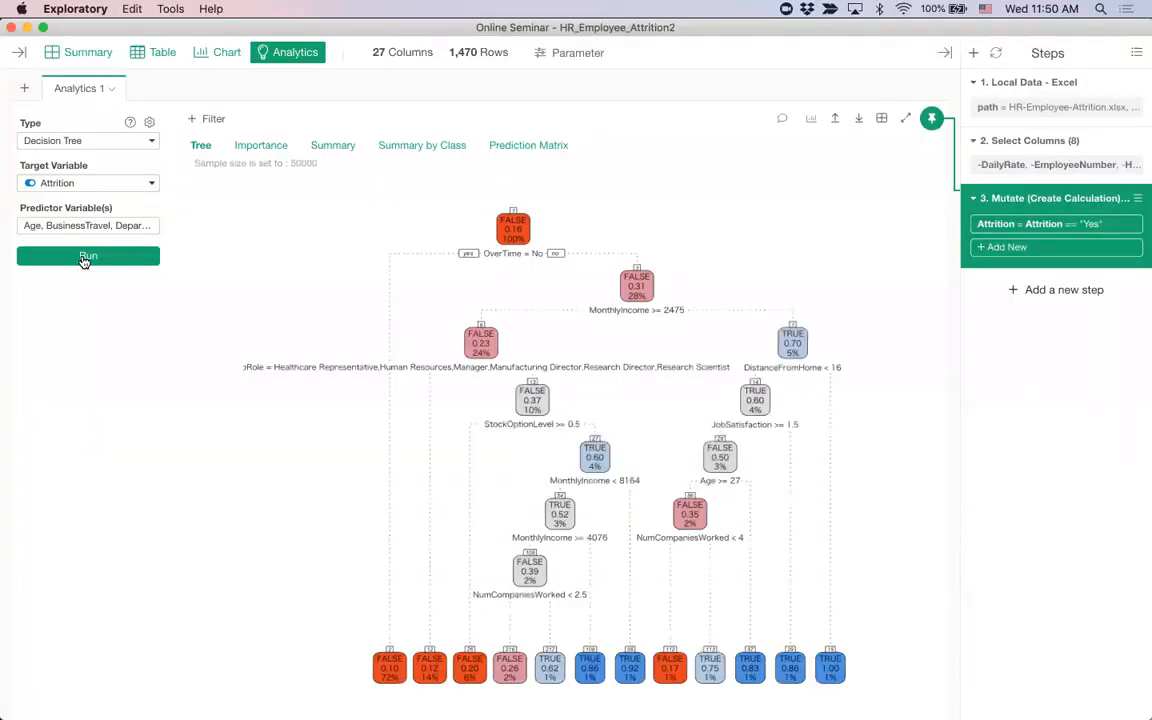
click(85, 257)
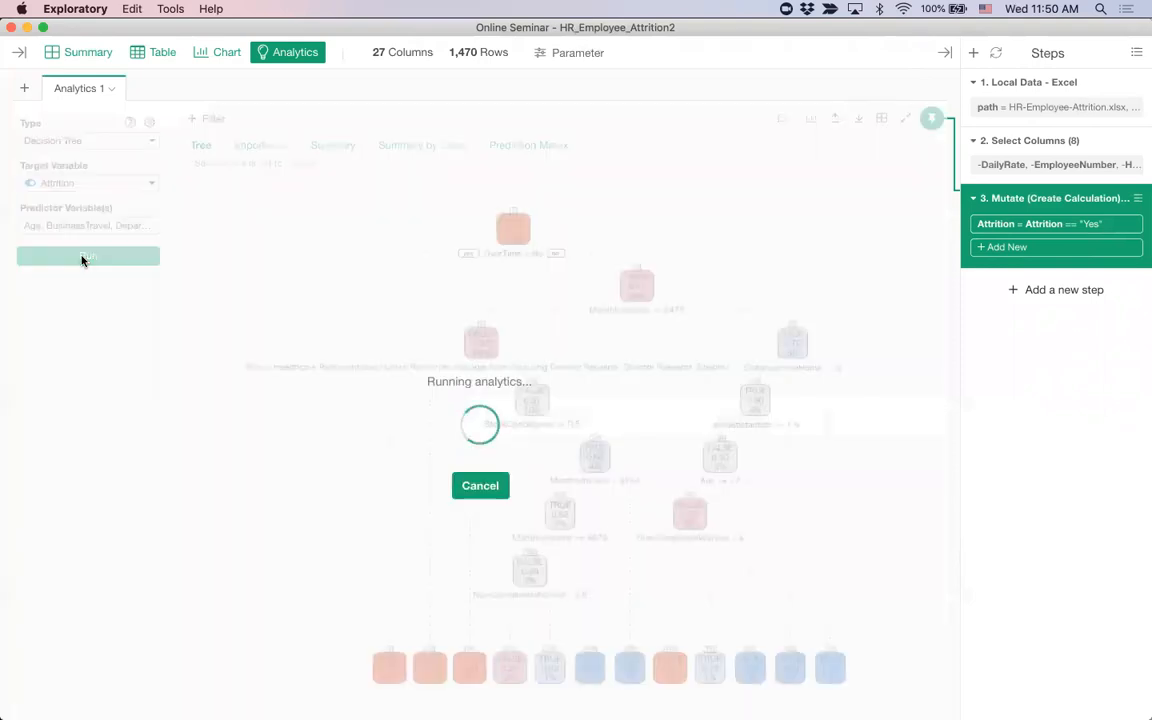
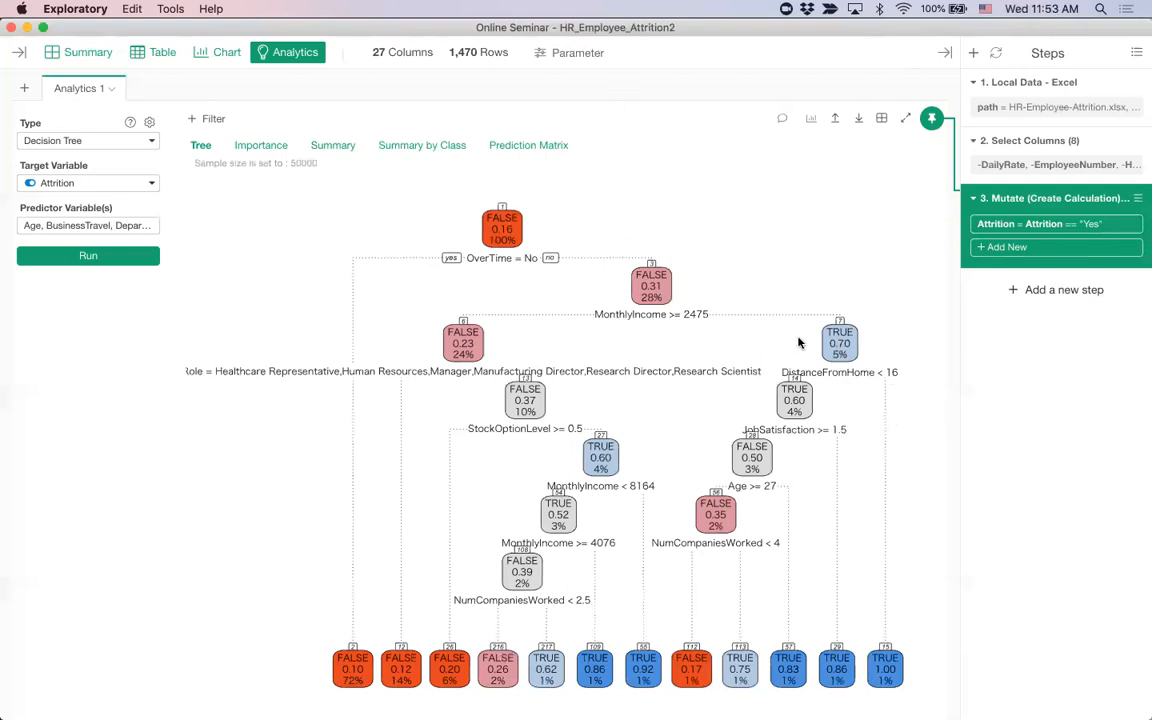
click(266, 146)
mouse_move(249, 594)
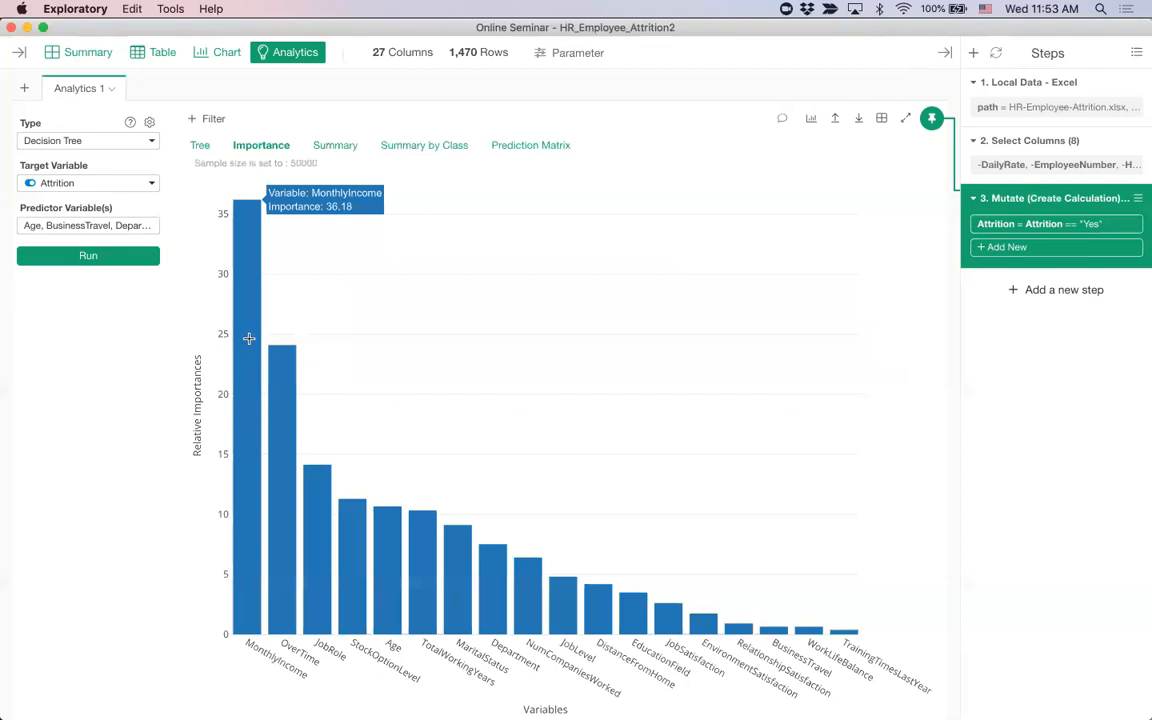
mouse_move(283, 404)
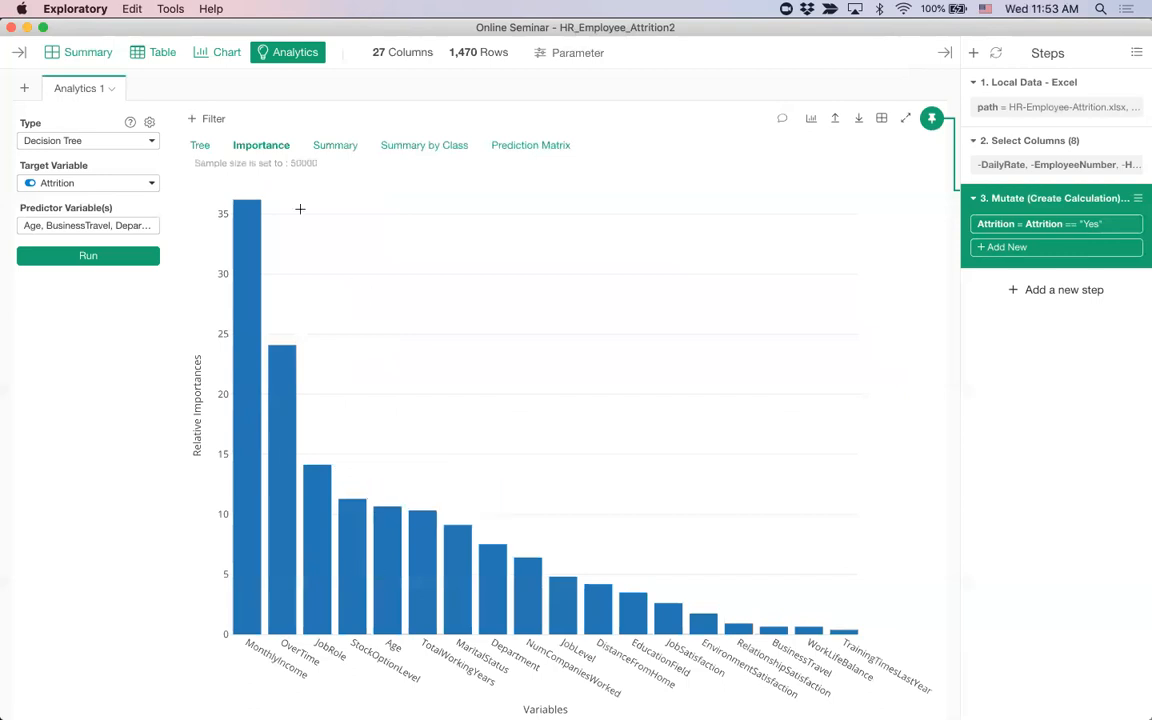
Compare the order of the tree's splits with the importance ranking of MonthlyIncome and OverTime.
click(200, 146)
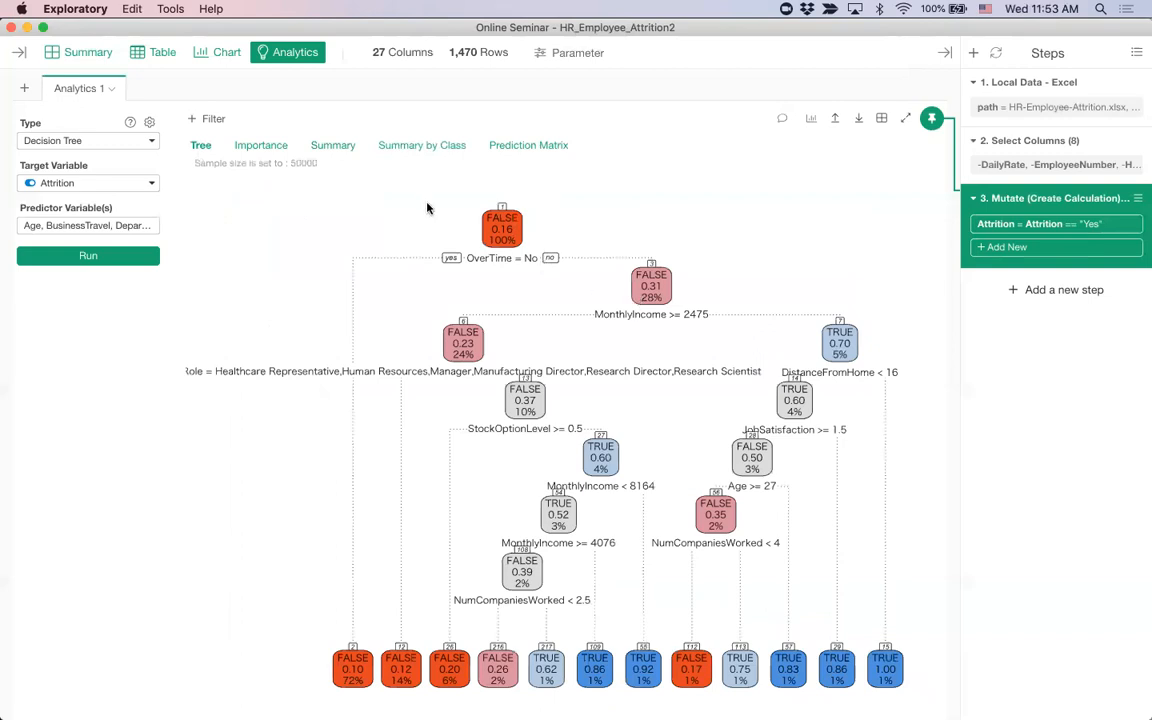
click(253, 147)
click(199, 146)
click(263, 147)
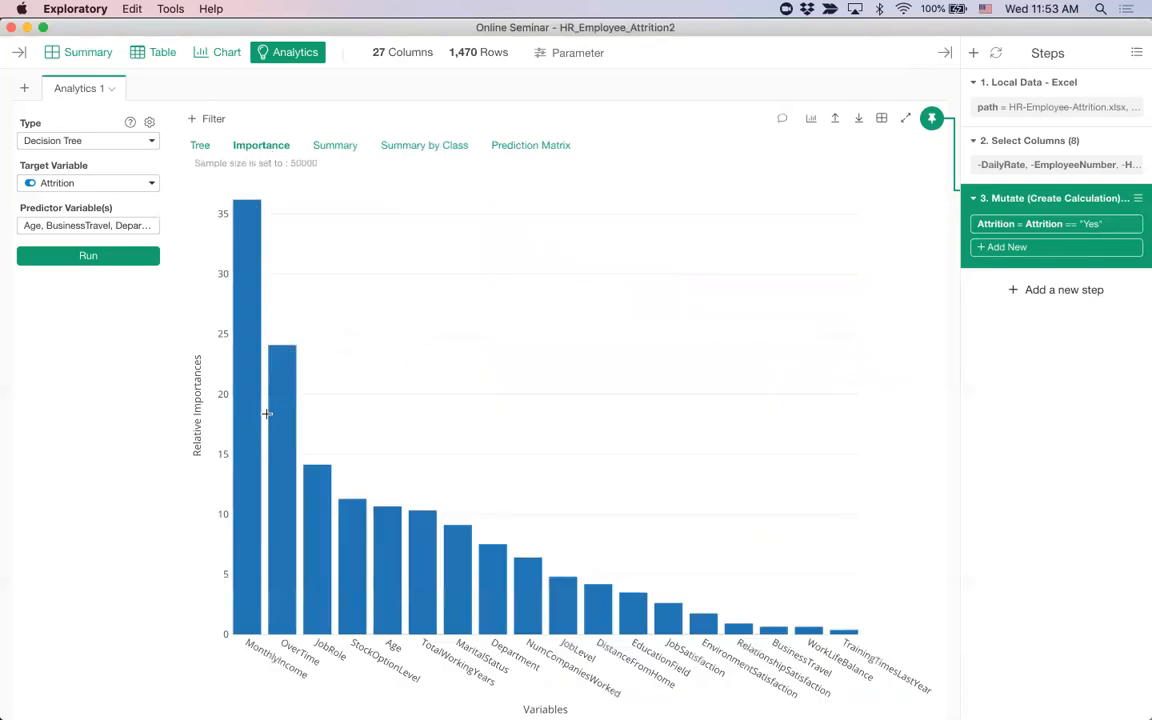
mouse_move(256, 418)
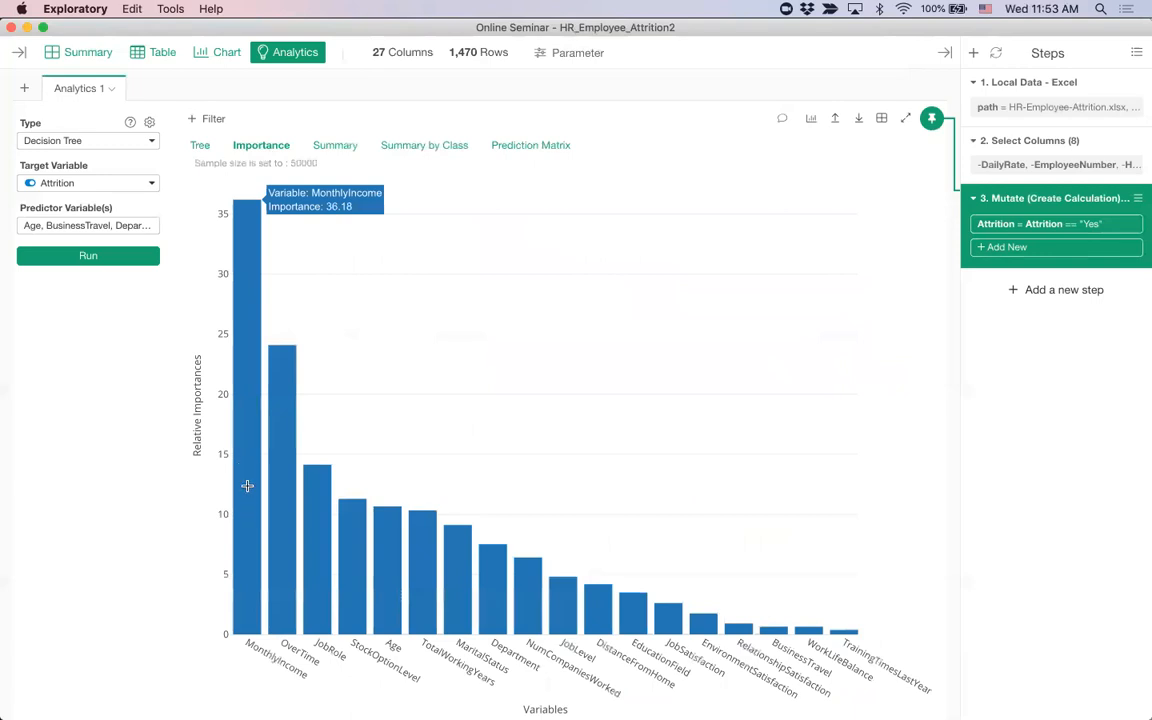
mouse_move(279, 502)
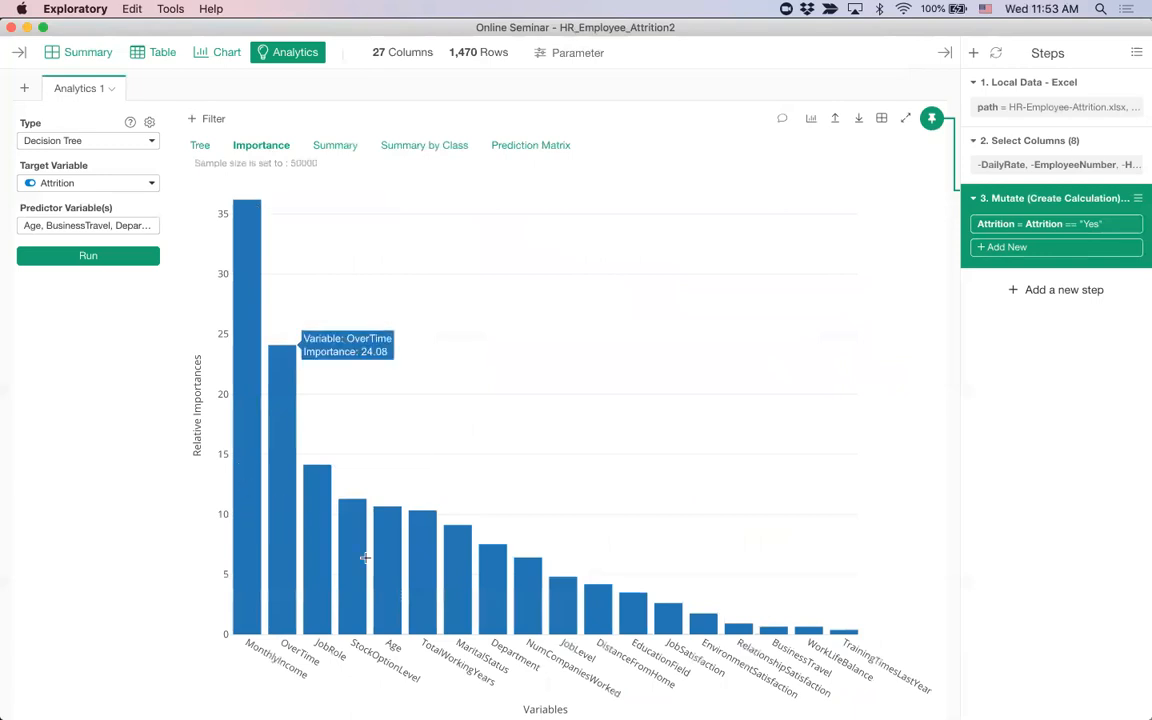
Review the decision tree's summary metrics and prediction matrix, and return to the tree.
click(335, 148)
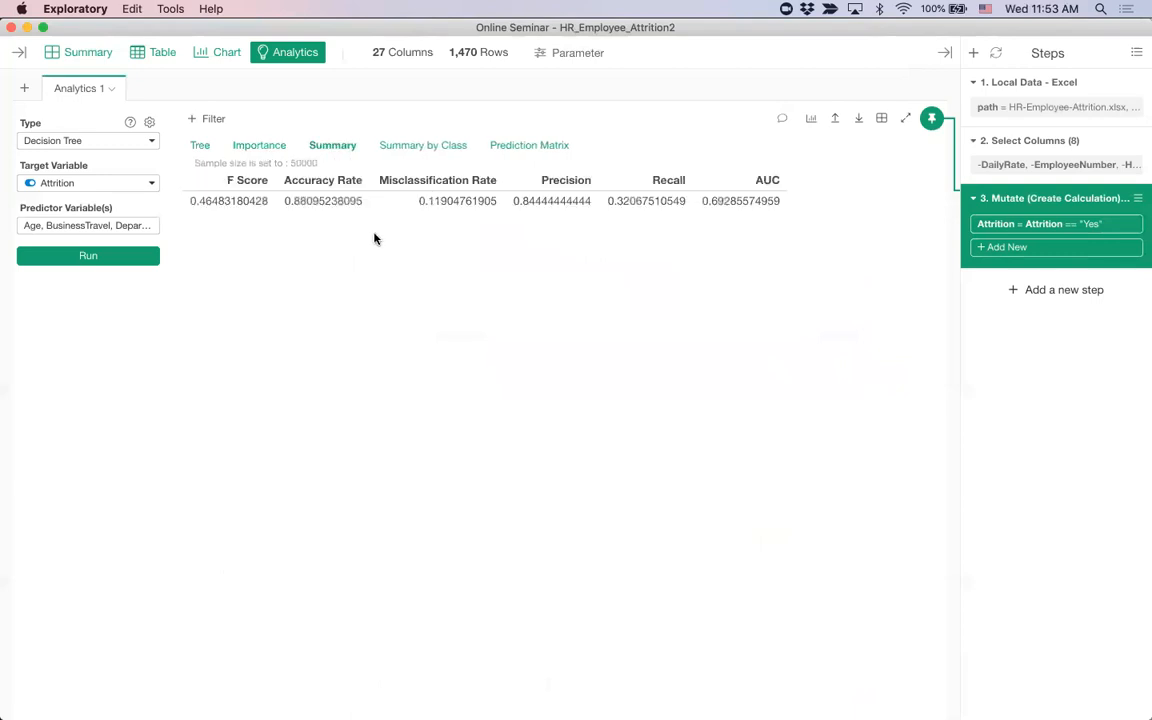
click(522, 154)
mouse_move(316, 203)
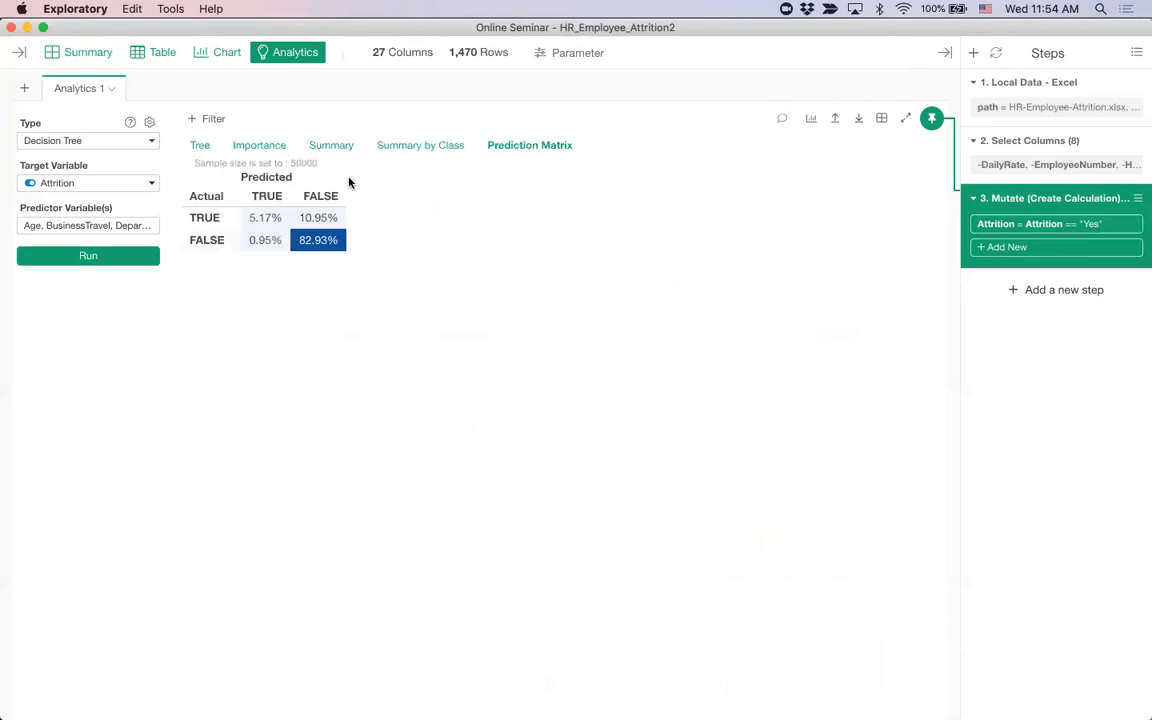
click(208, 150)
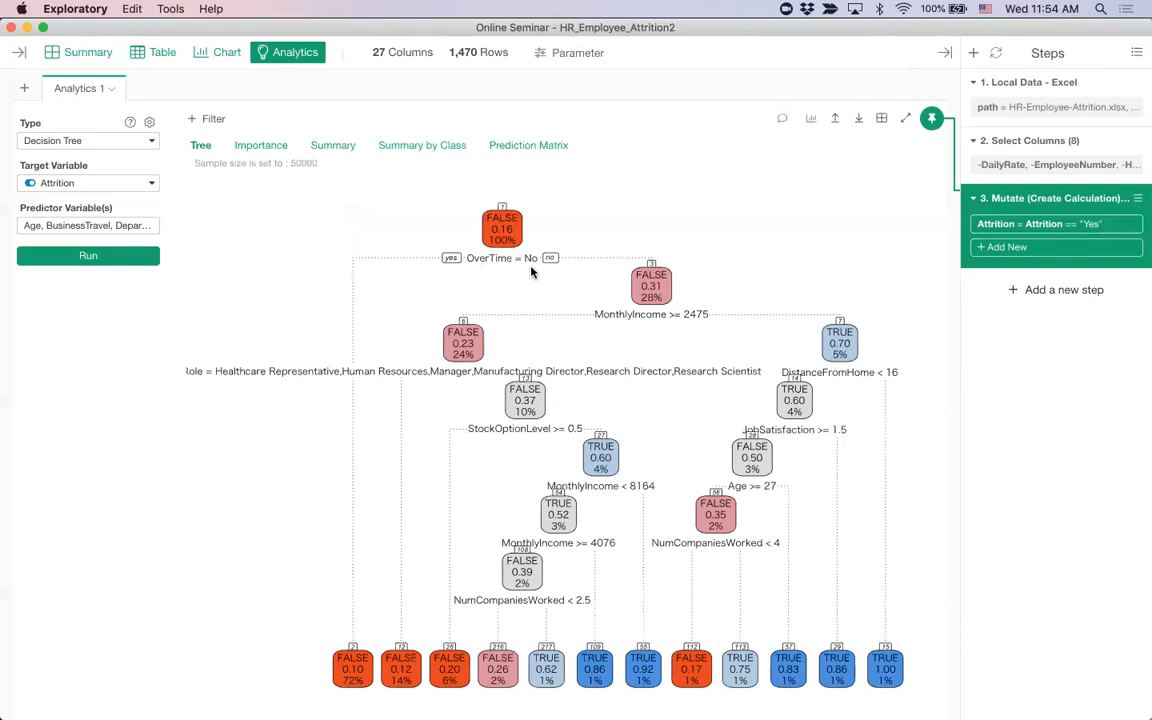
Build a bar chart of the number of rows by OverTime, colored by Attrition.
click(208, 58)
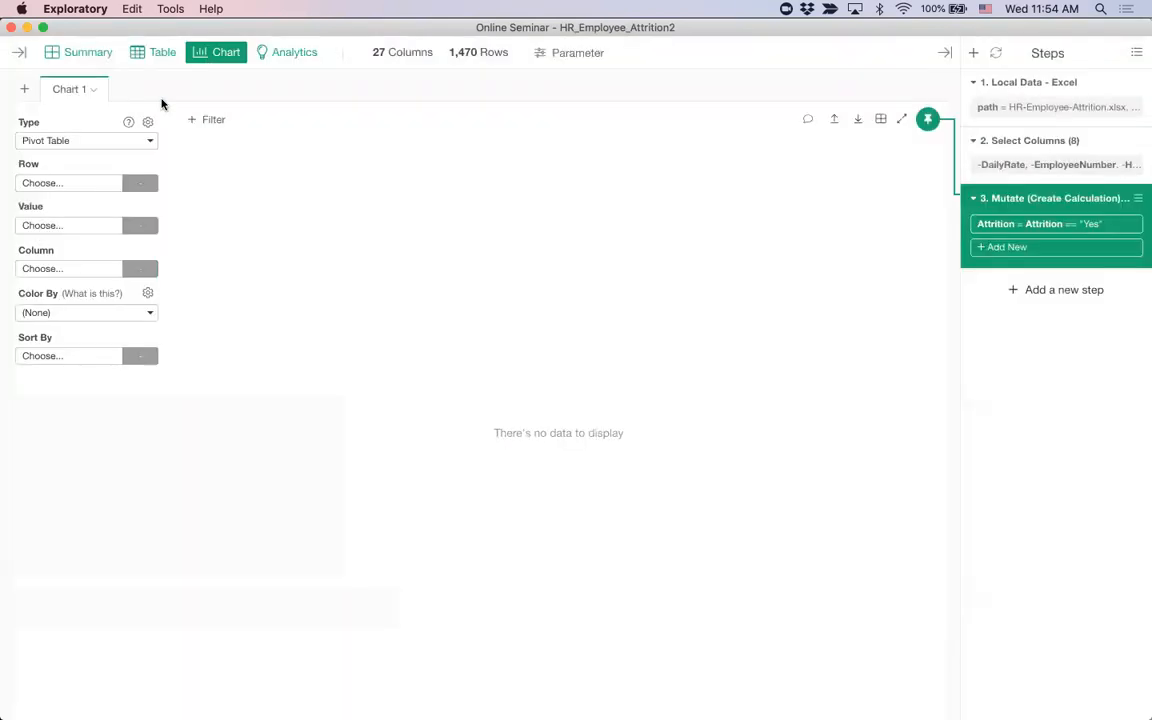
click(53, 143)
click(74, 206)
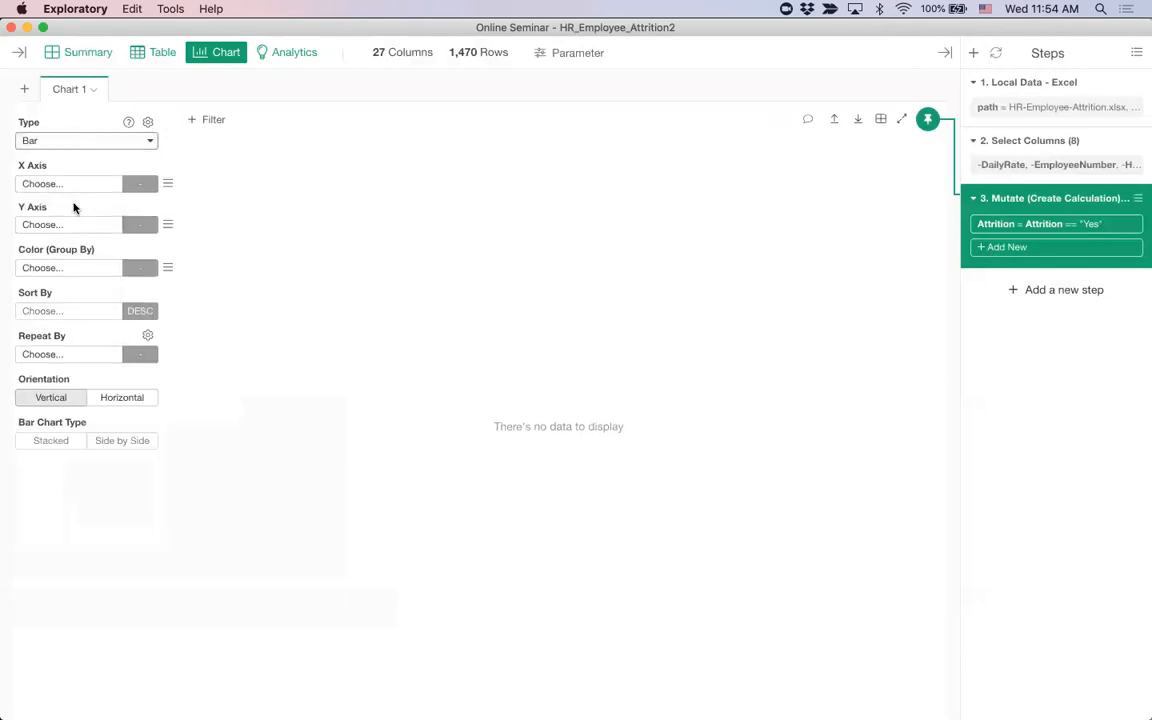
click(62, 185)
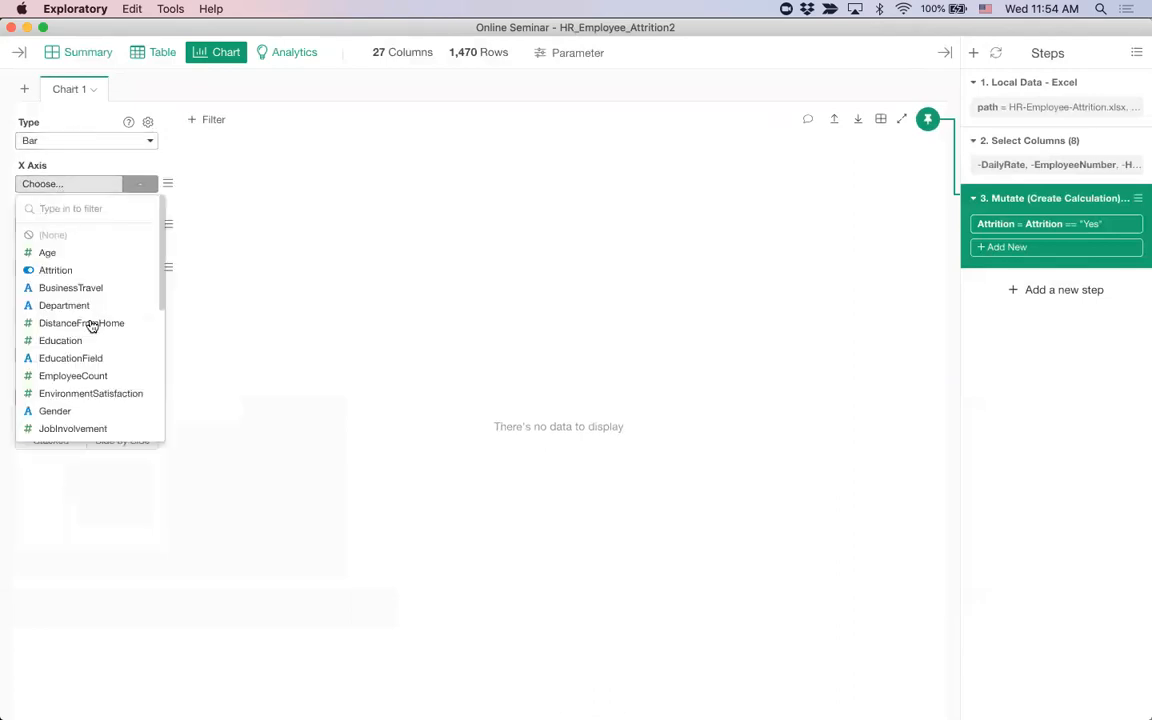
scroll(90, 324, down, 3)
scroll(92, 325, down, 2)
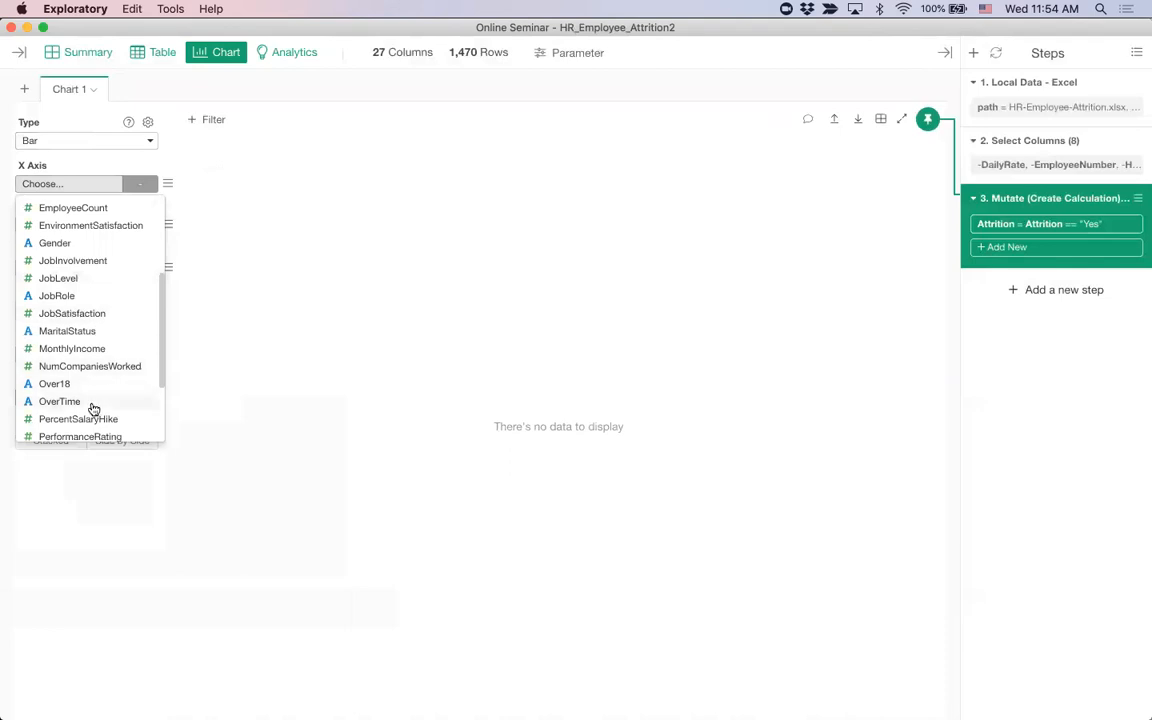
click(93, 405)
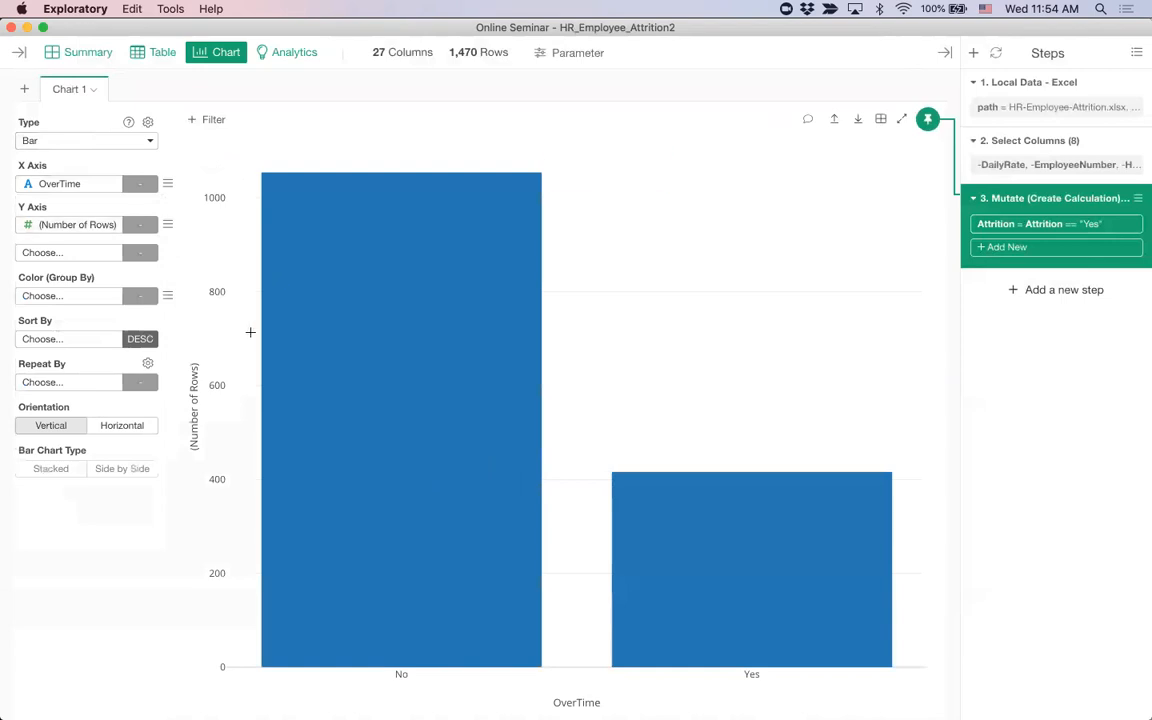
click(57, 296)
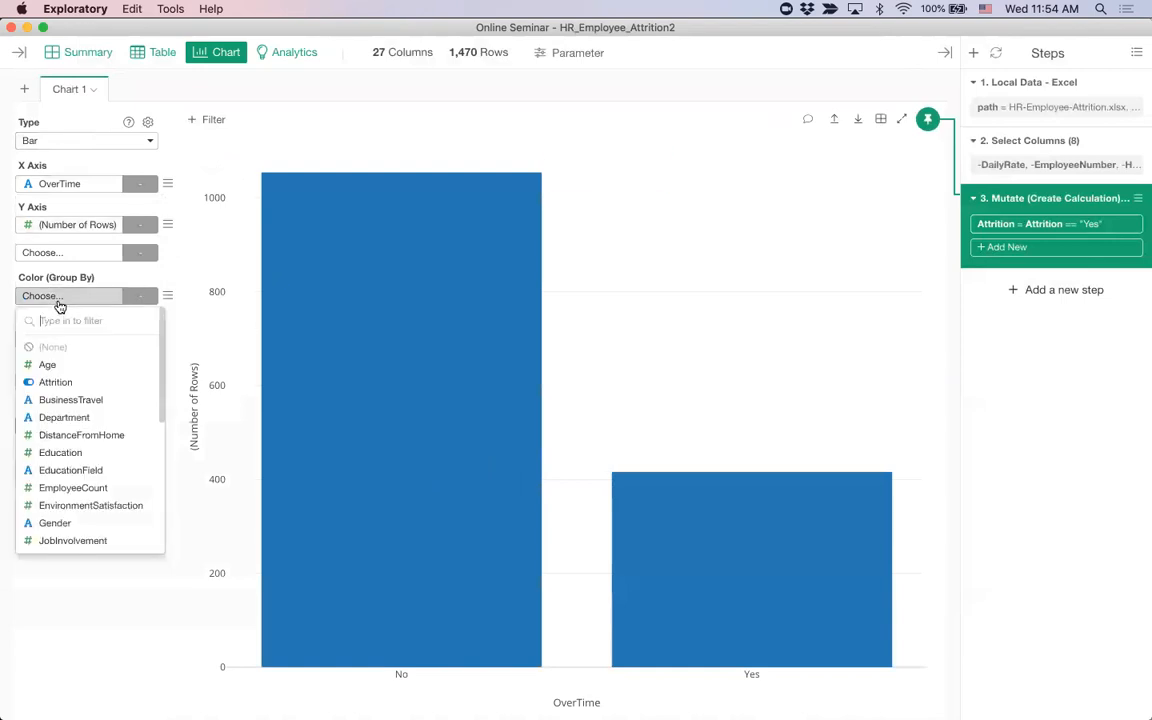
click(80, 386)
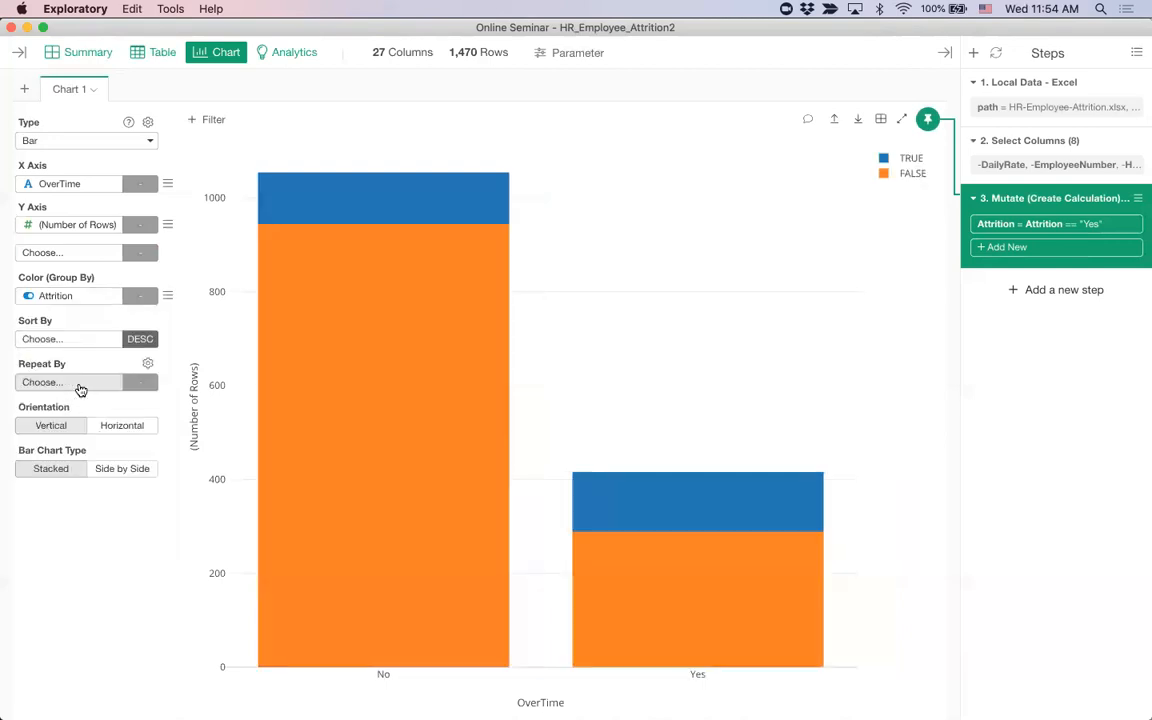
Show the row counts as % of total along the X axis and compare the Attrition shares with the tree's OverTime split.
click(167, 224)
click(113, 264)
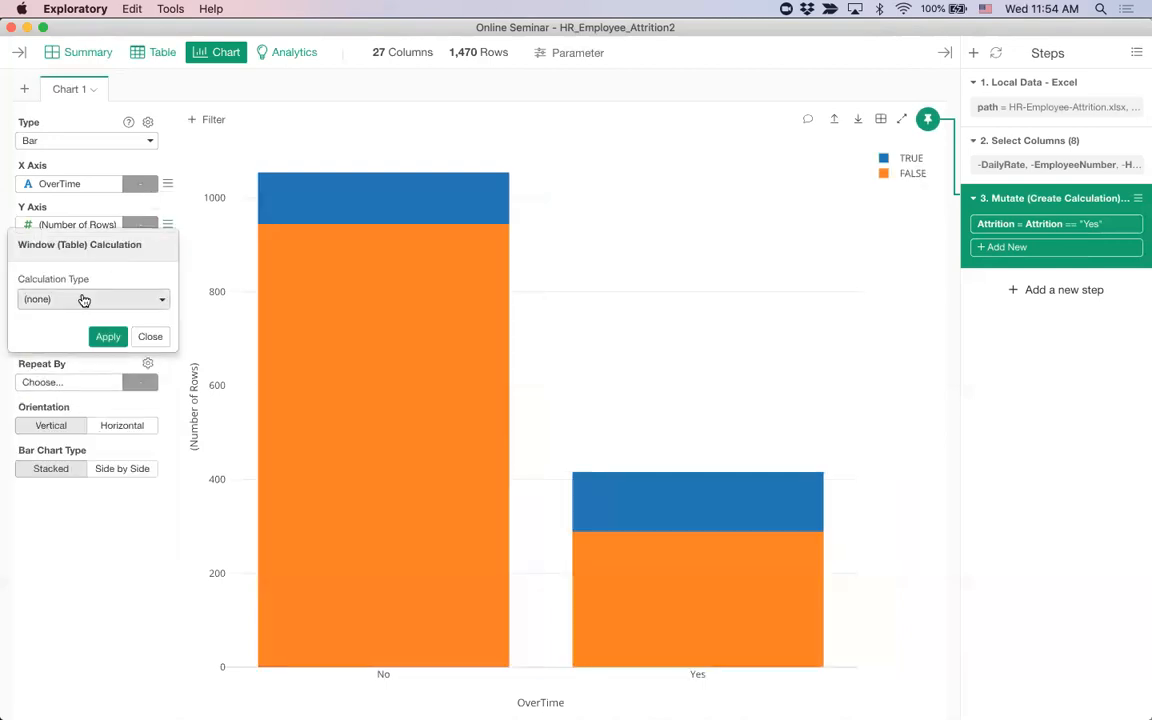
click(90, 299)
click(88, 366)
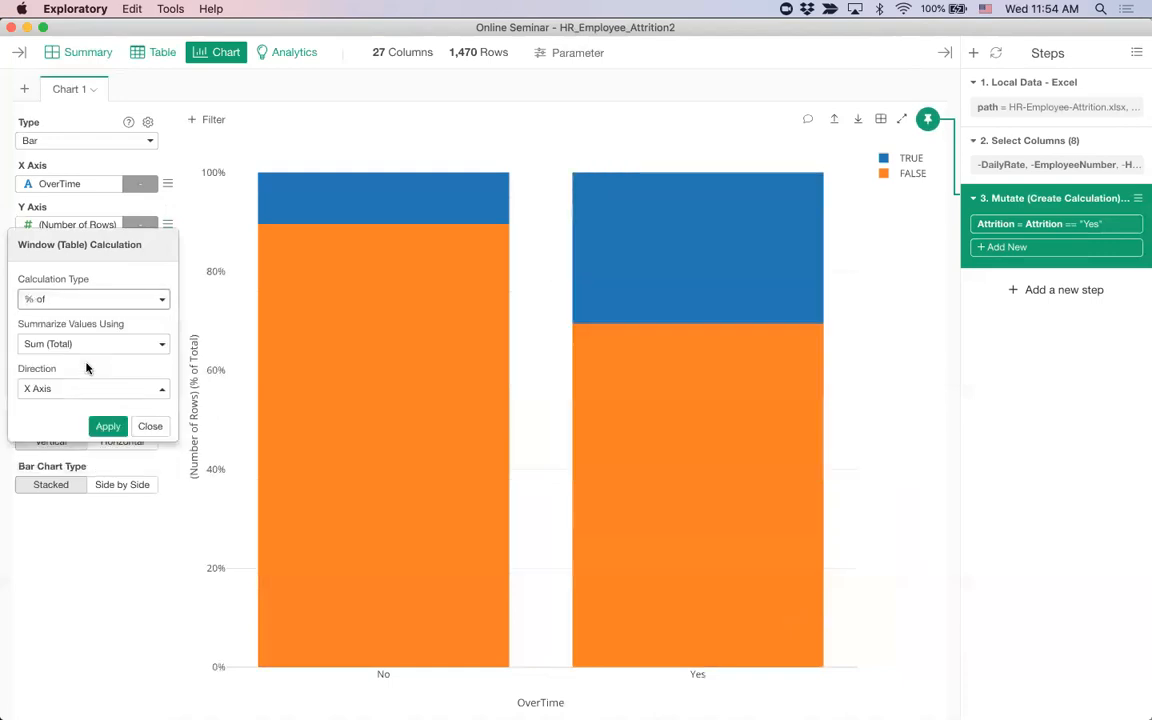
click(152, 430)
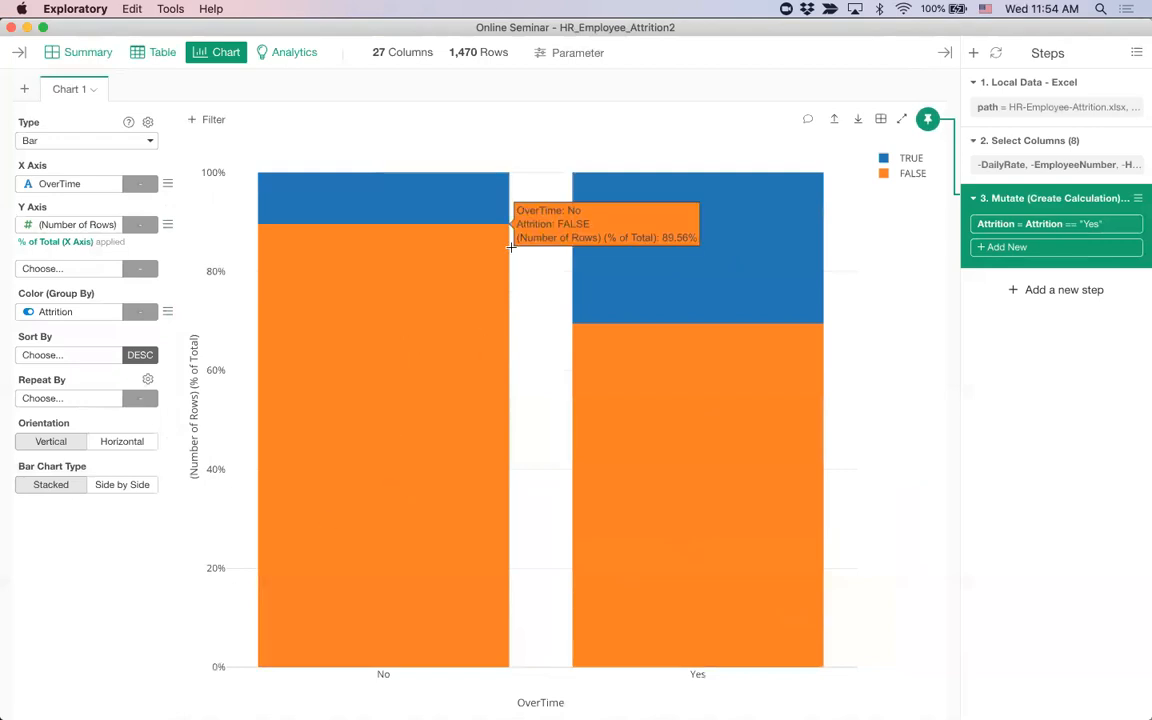
click(288, 52)
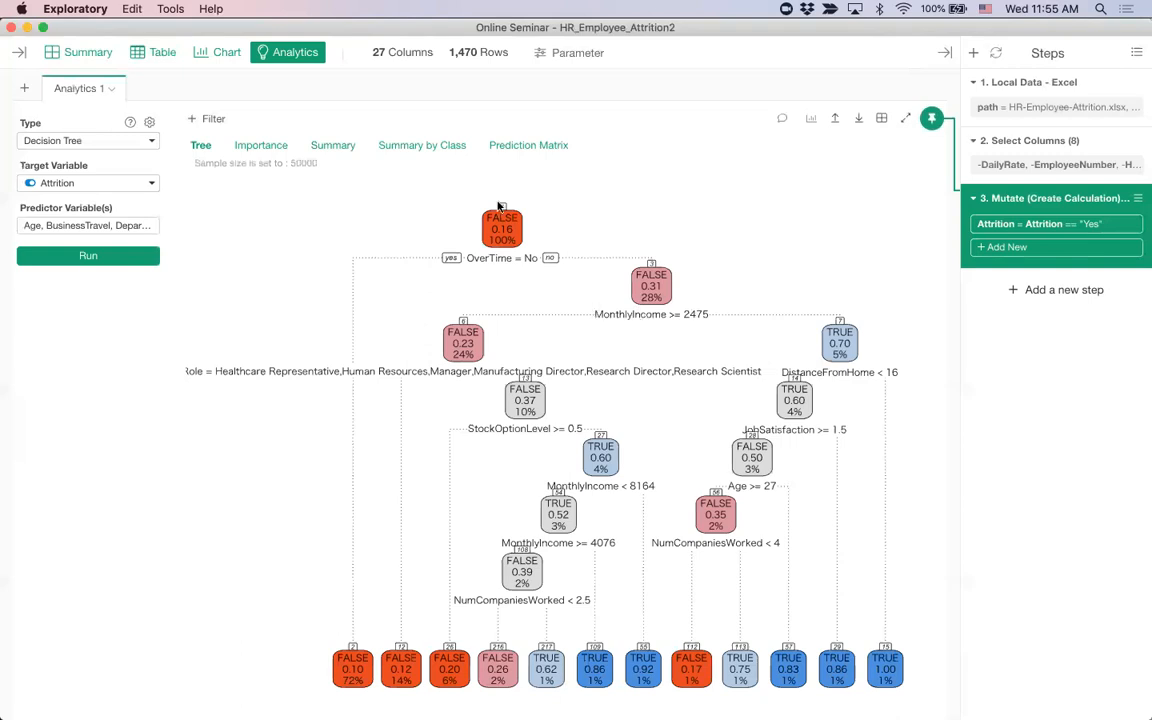
Add a second chart as a scatter plot with DistanceFromHome on X and MonthlyIncome on Y, colored by Attrition.
click(208, 55)
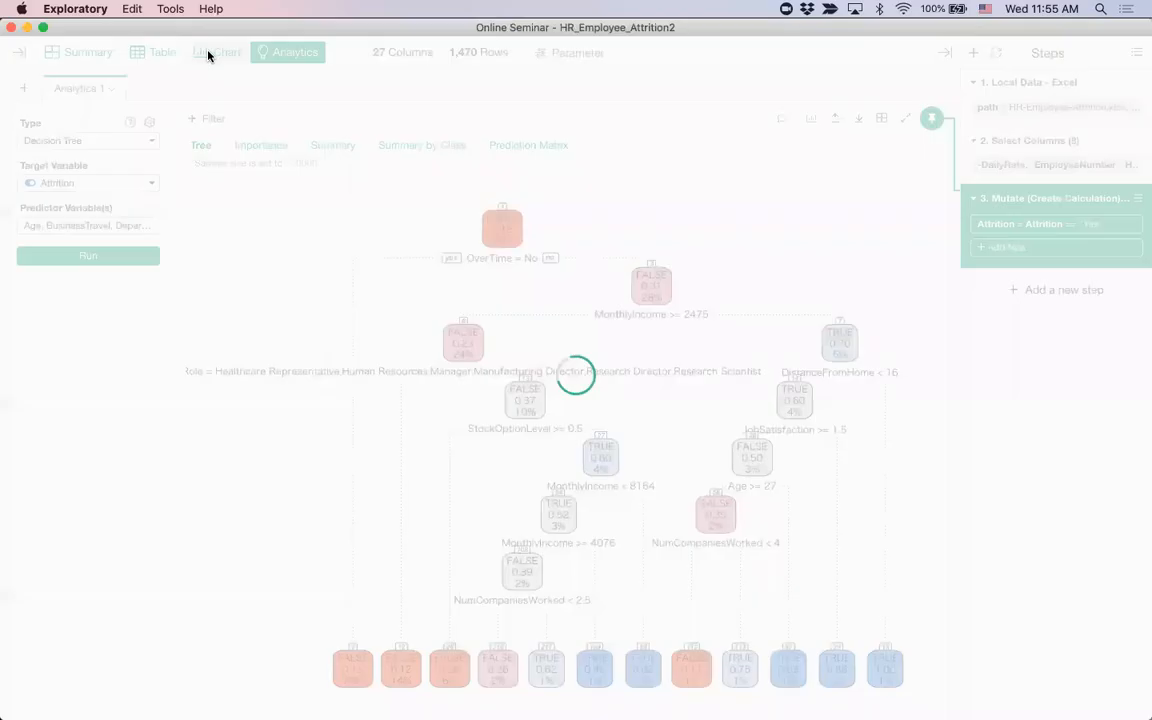
click(24, 91)
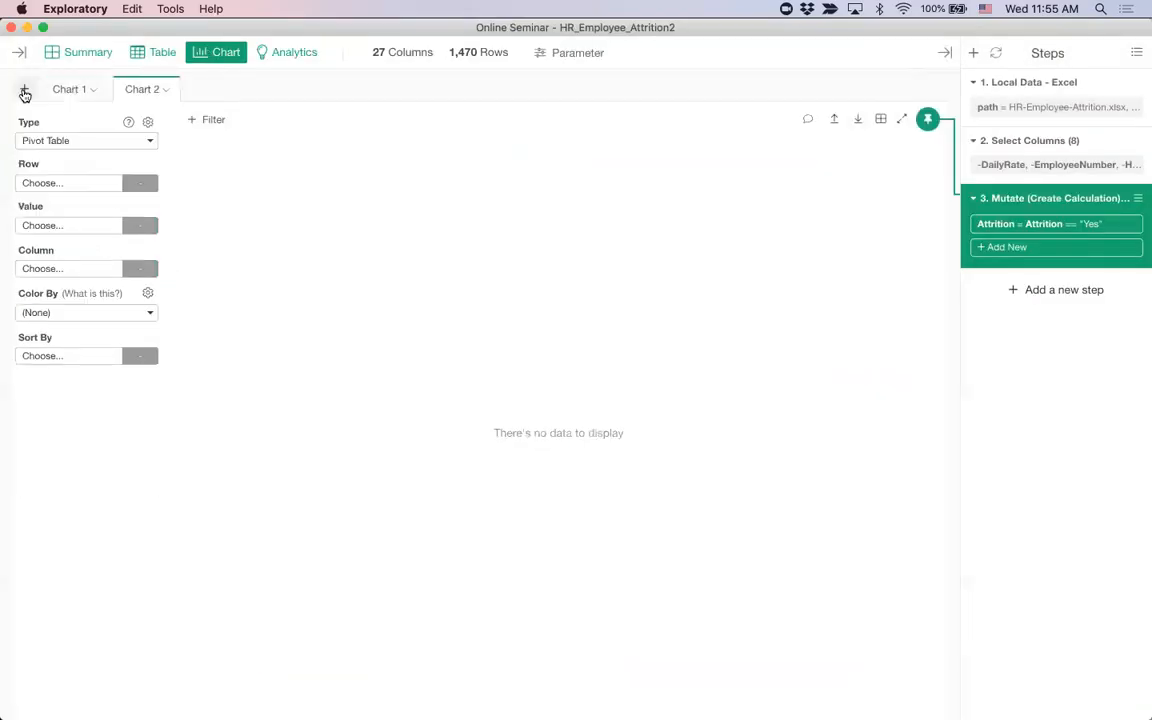
click(93, 142)
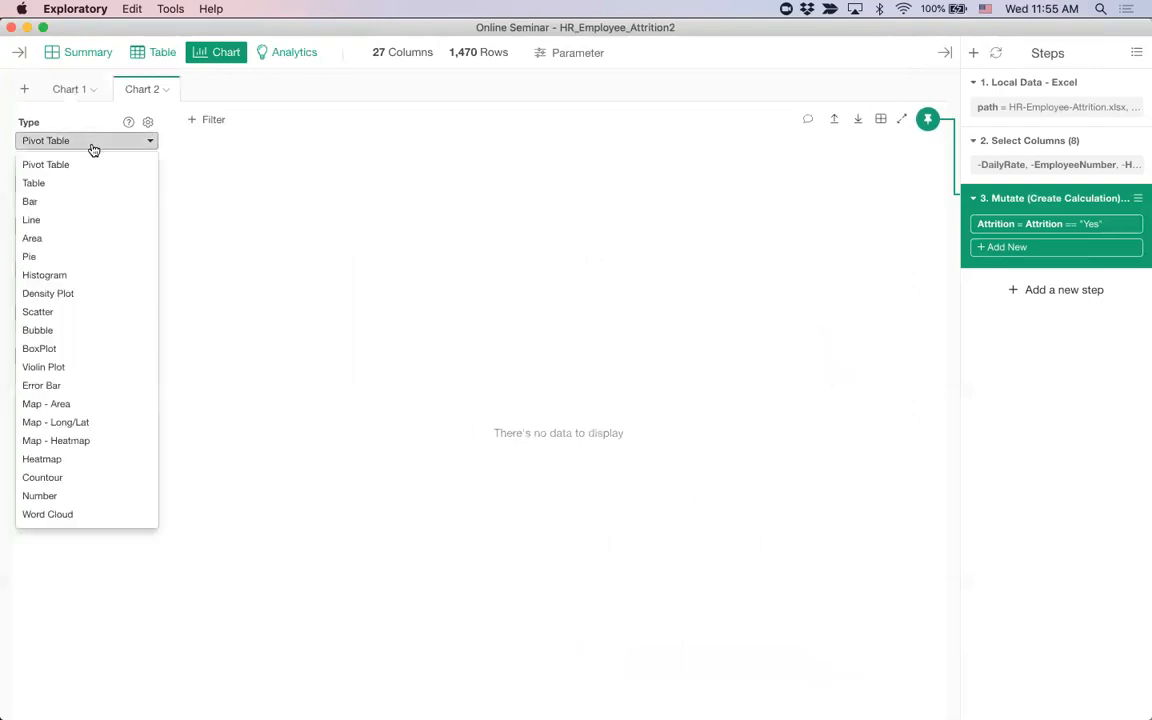
click(80, 314)
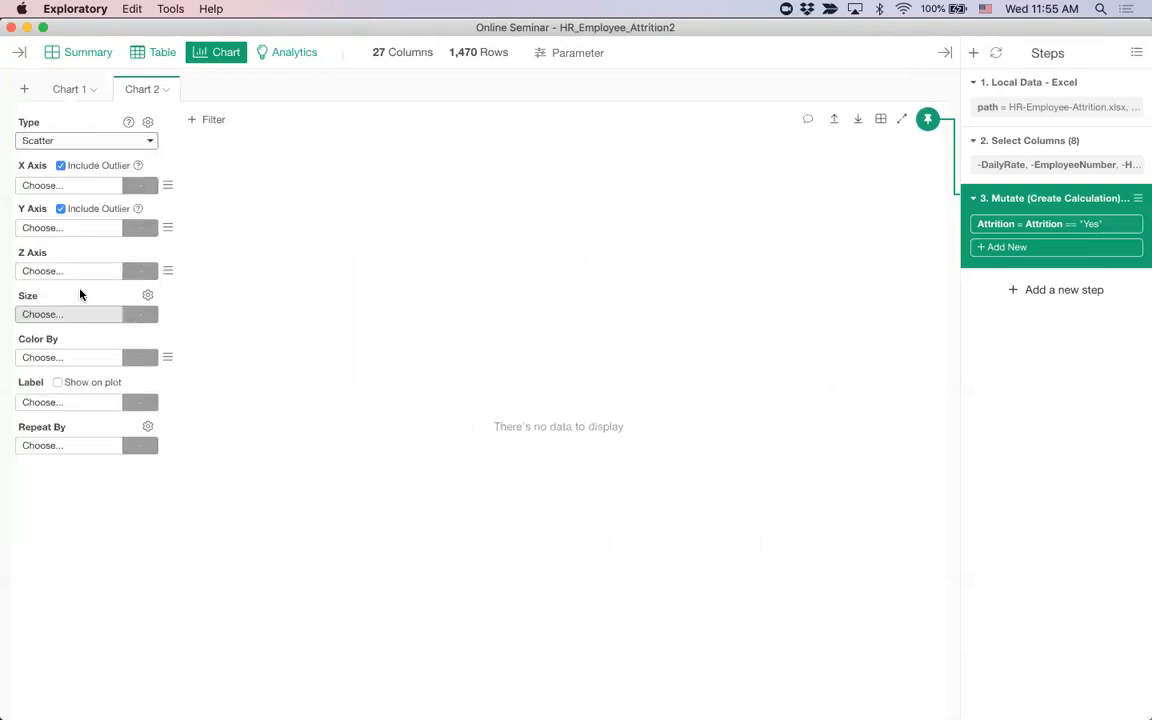
click(72, 187)
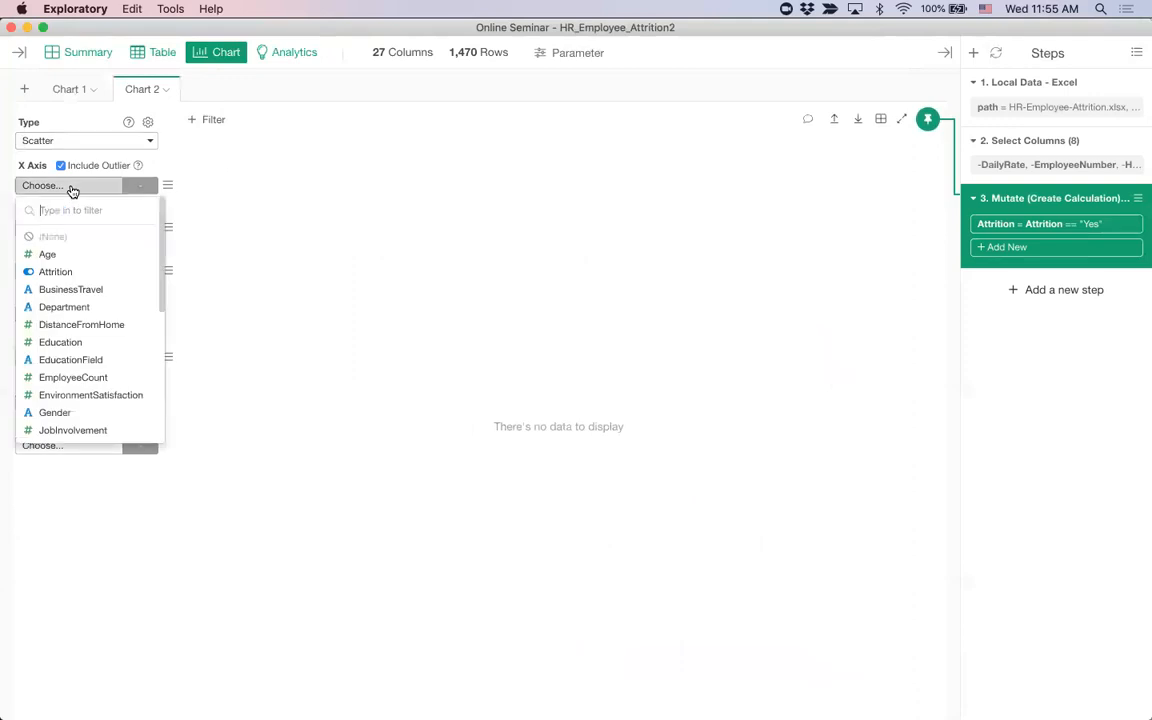
click(84, 328)
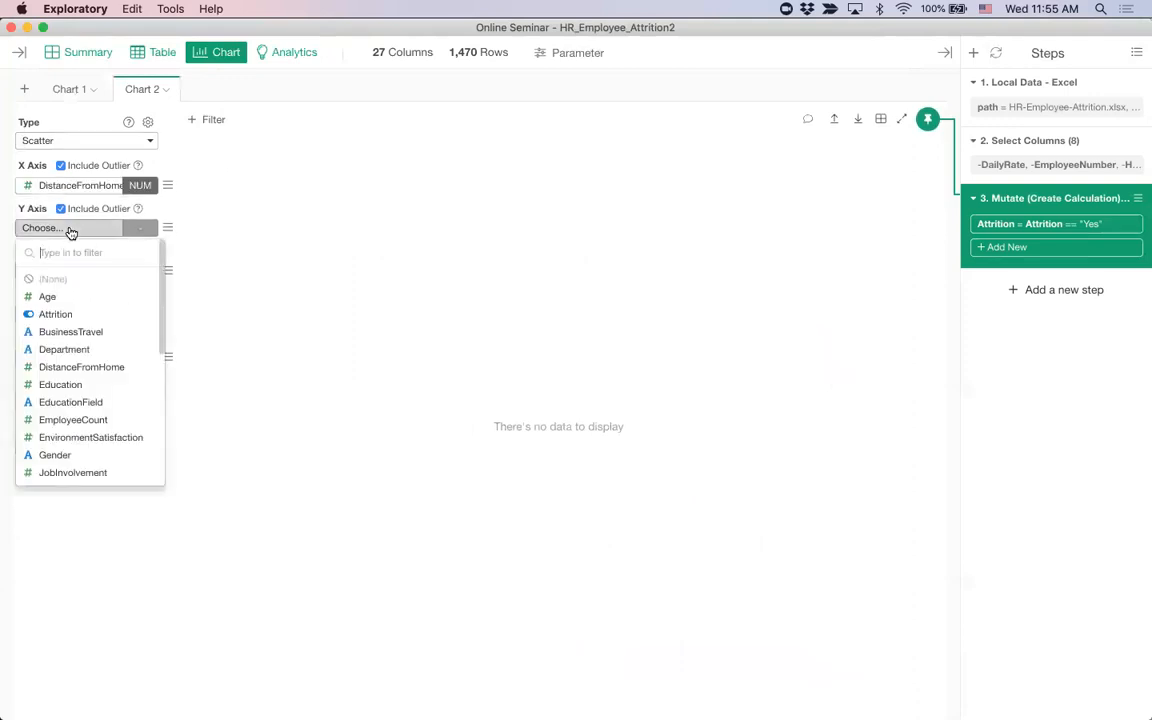
scroll(85, 400, down, 5)
click(86, 399)
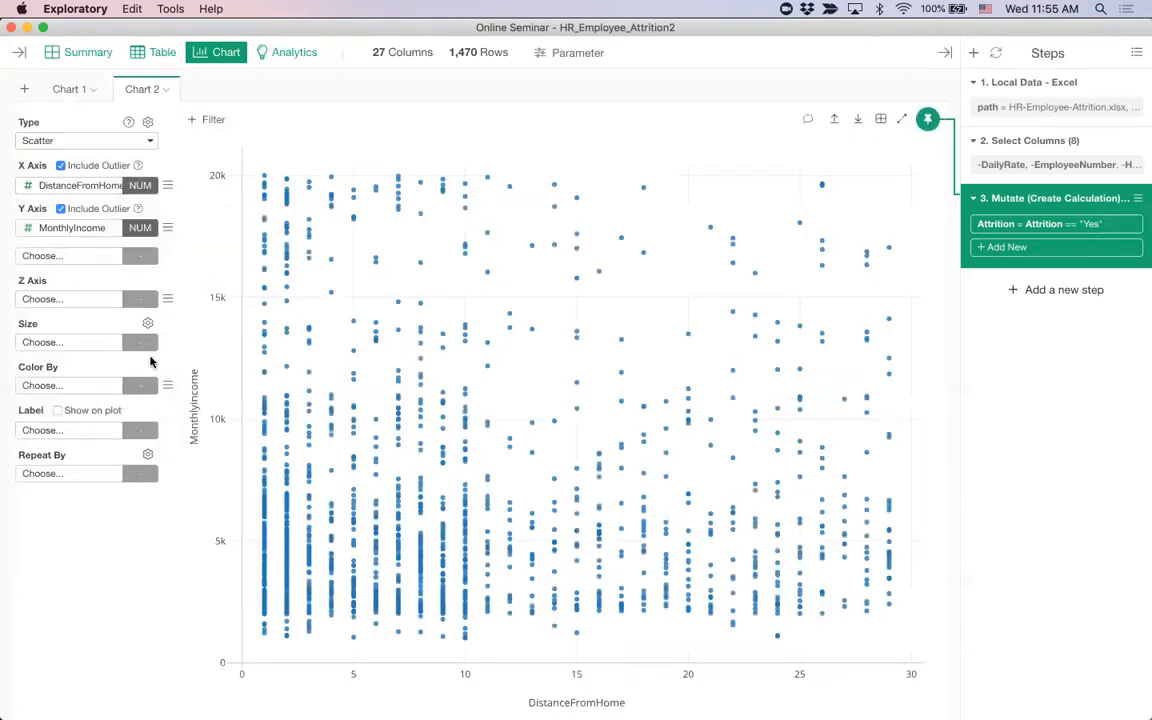
click(55, 386)
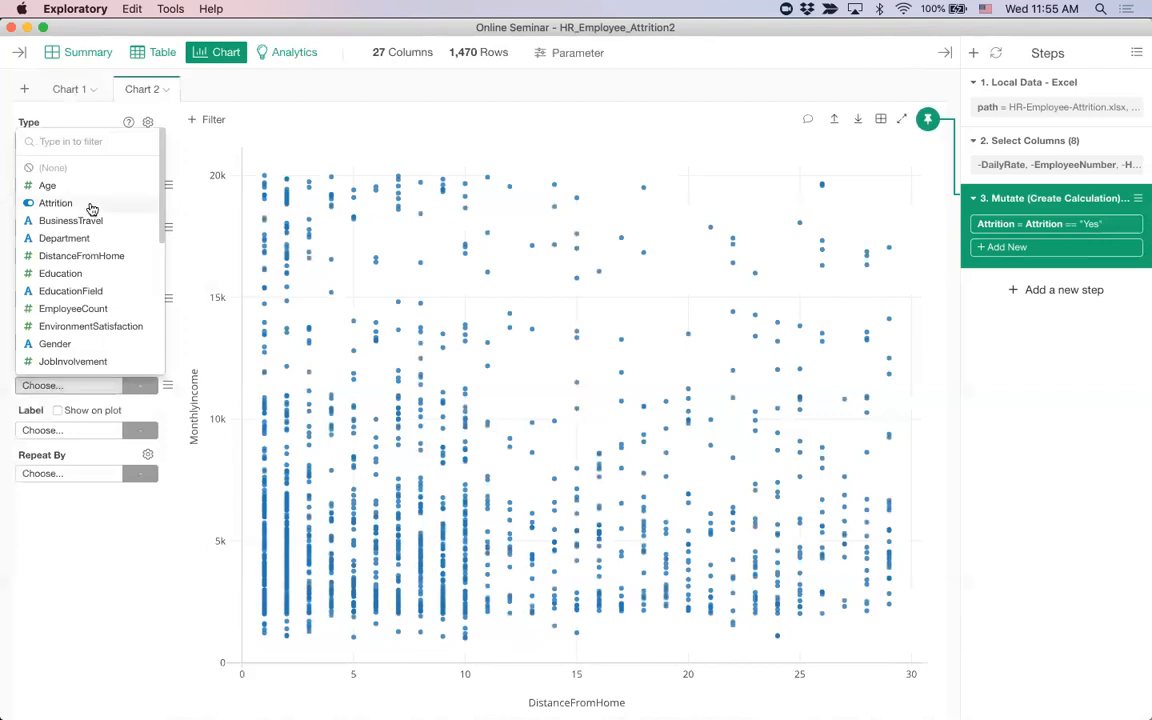
click(56, 203)
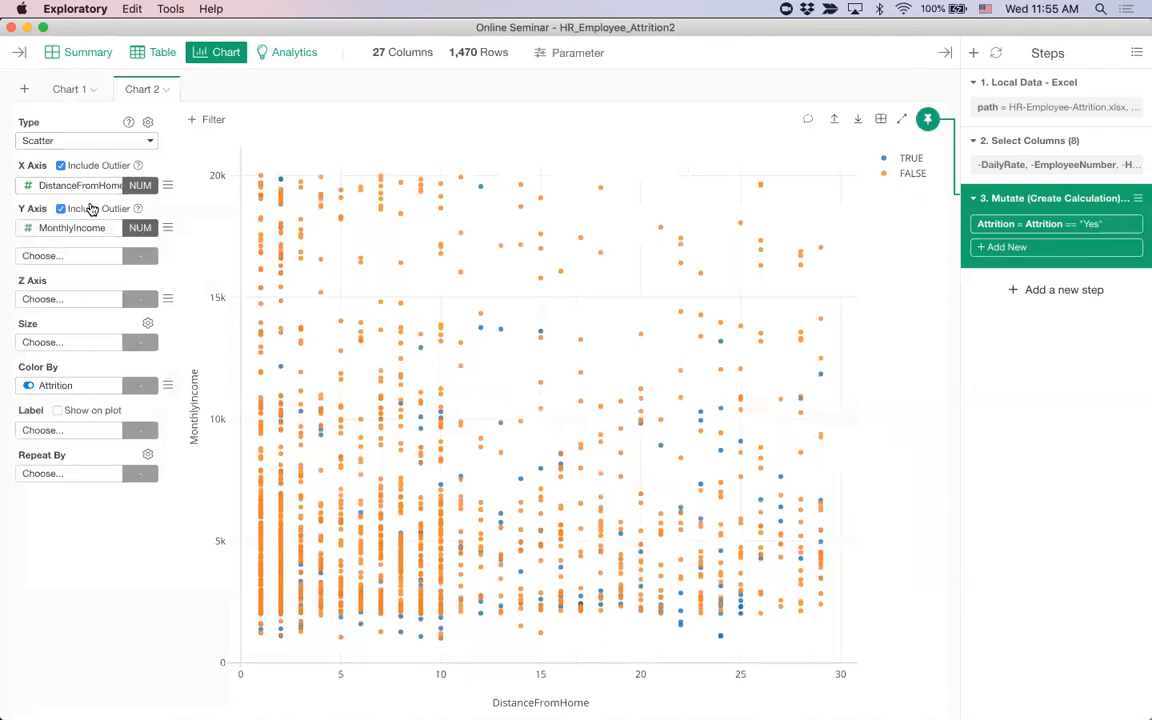
Hide the FALSE points to examine where Attrition is TRUE on the scatter plot, and show them again.
click(911, 176)
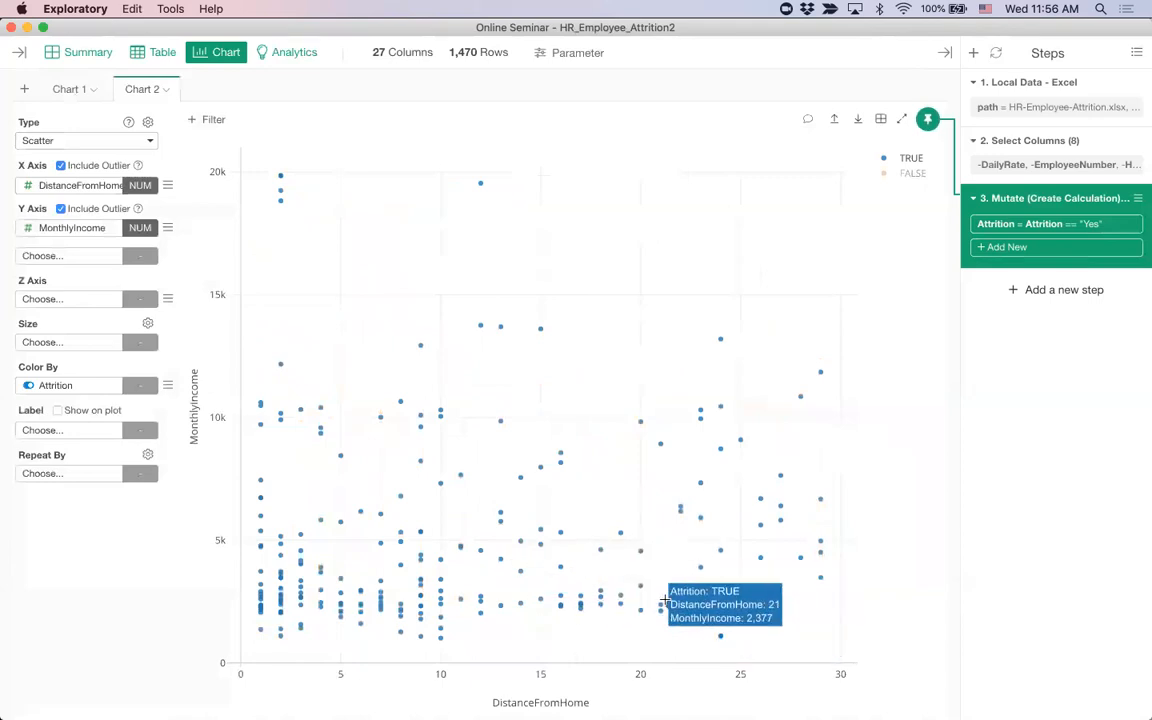
click(912, 174)
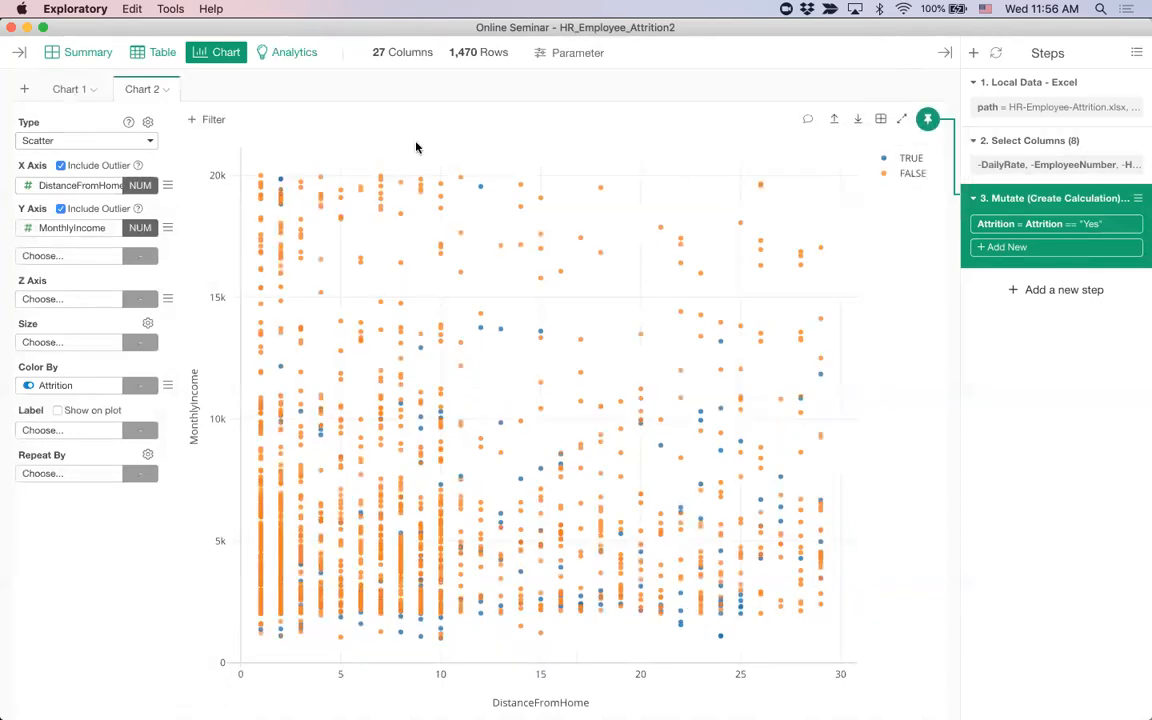
mouse_move(72, 228)
mouse_down()
mouse_move(57, 234)
mouse_move(82, 238)
mouse_move(90, 183)
mouse_move(80, 172)
mouse_move(88, 228)
mouse_up()
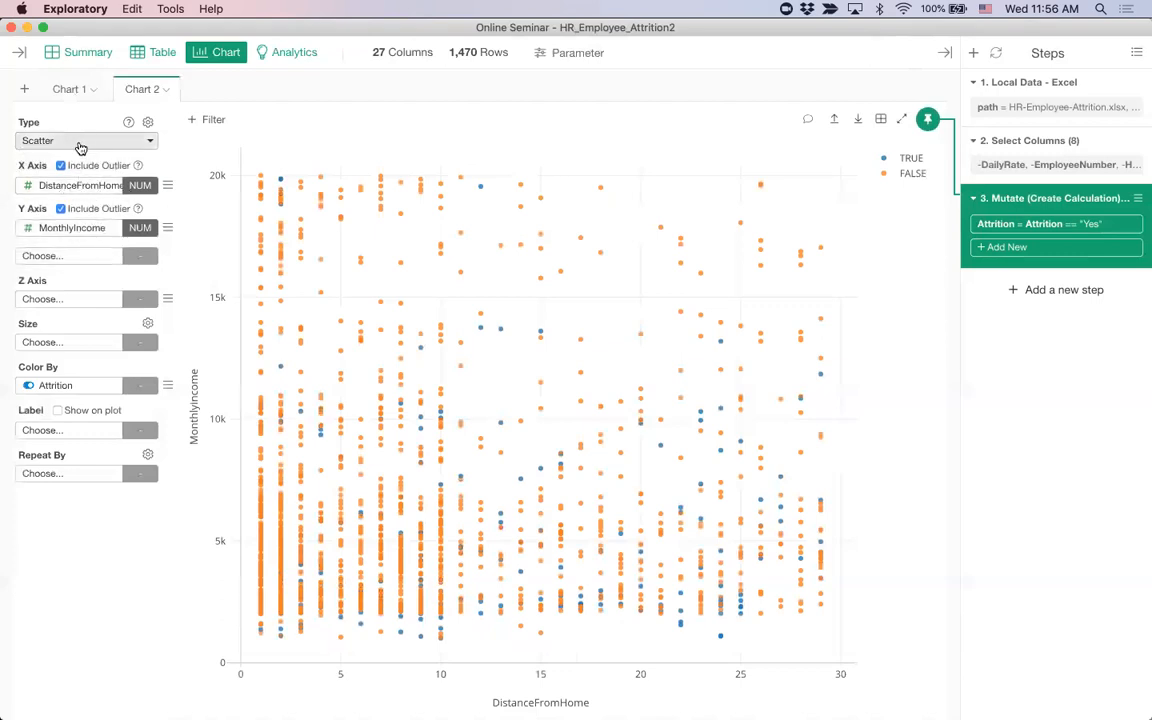
Change the DistanceFromHome and MonthlyIncome chart to a Bubble chart and group it by (Row ID).
mouse_move(514, 192)
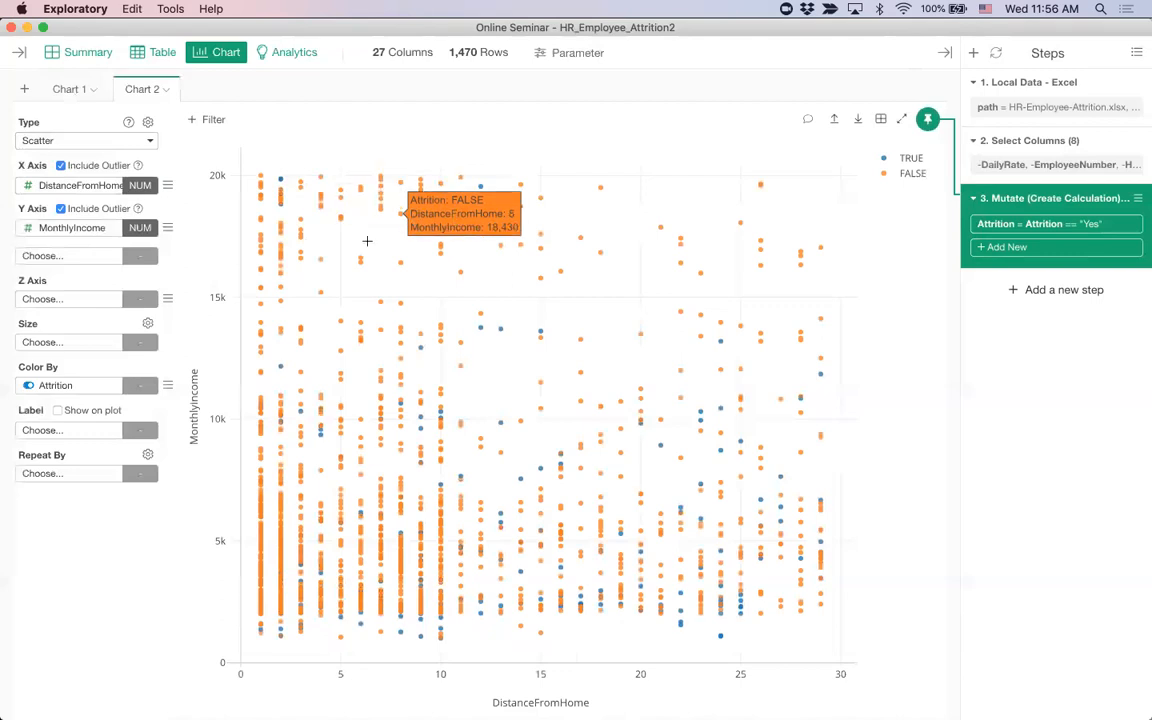
click(62, 141)
click(87, 331)
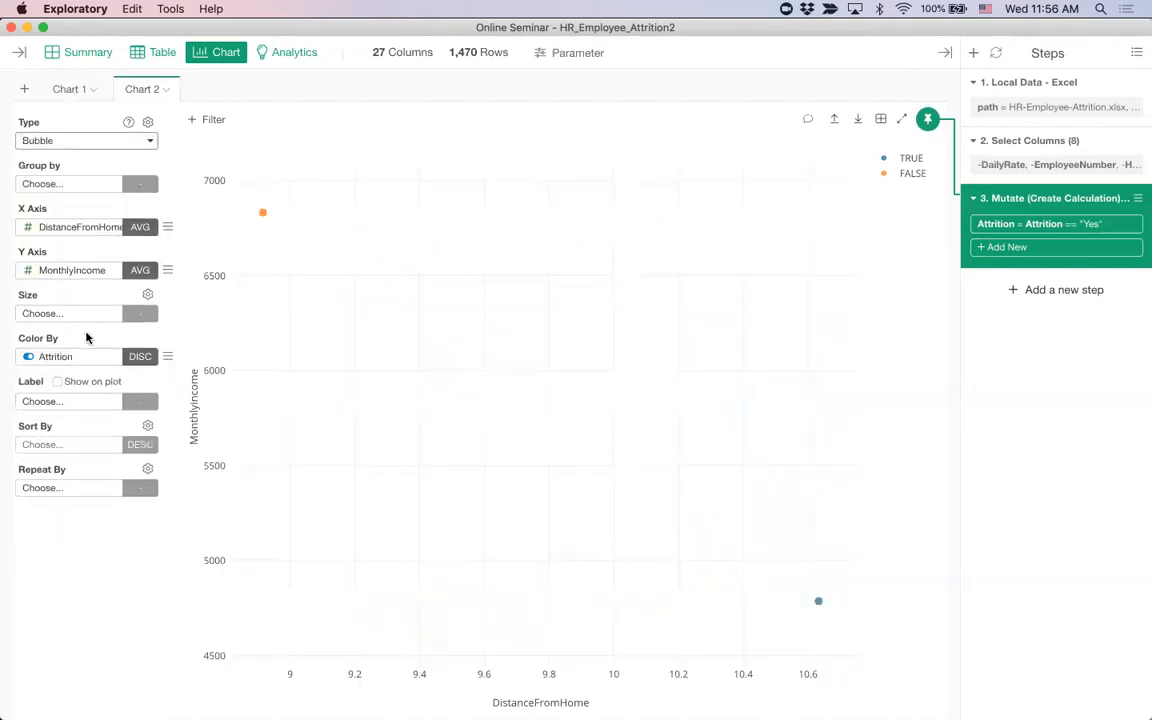
click(64, 184)
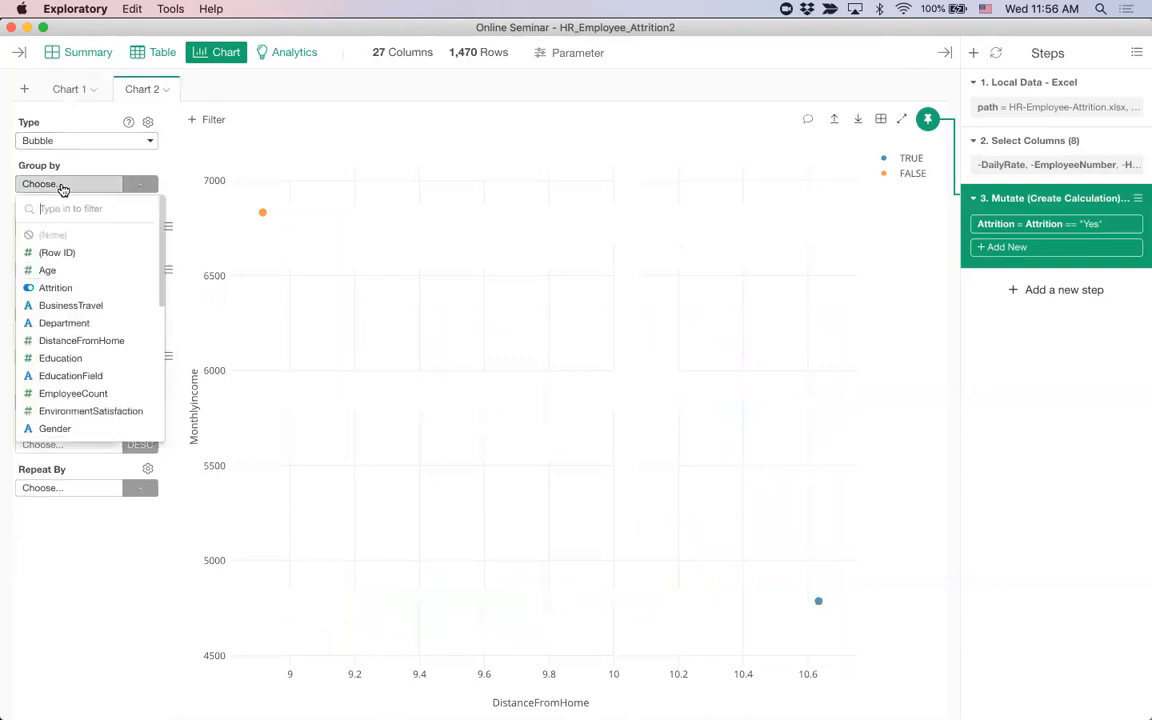
click(58, 253)
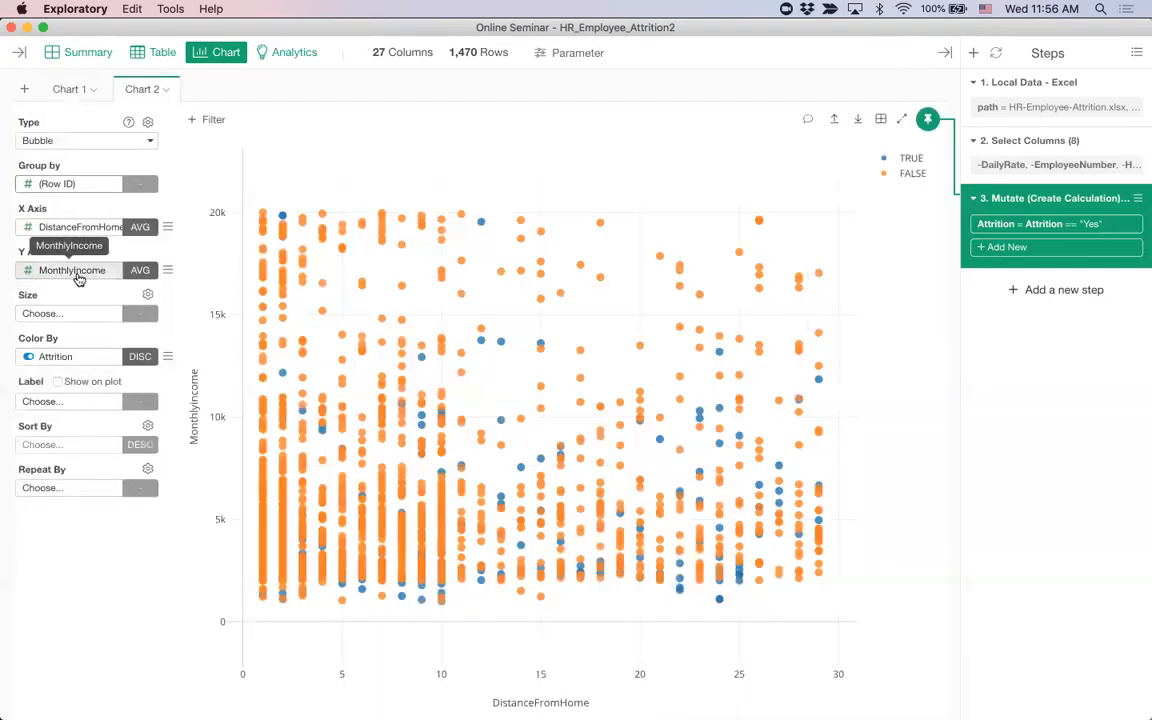
Set both DistanceFromHome on the X axis and MonthlyIncome on the Y axis to As Integer instead of averages.
click(142, 227)
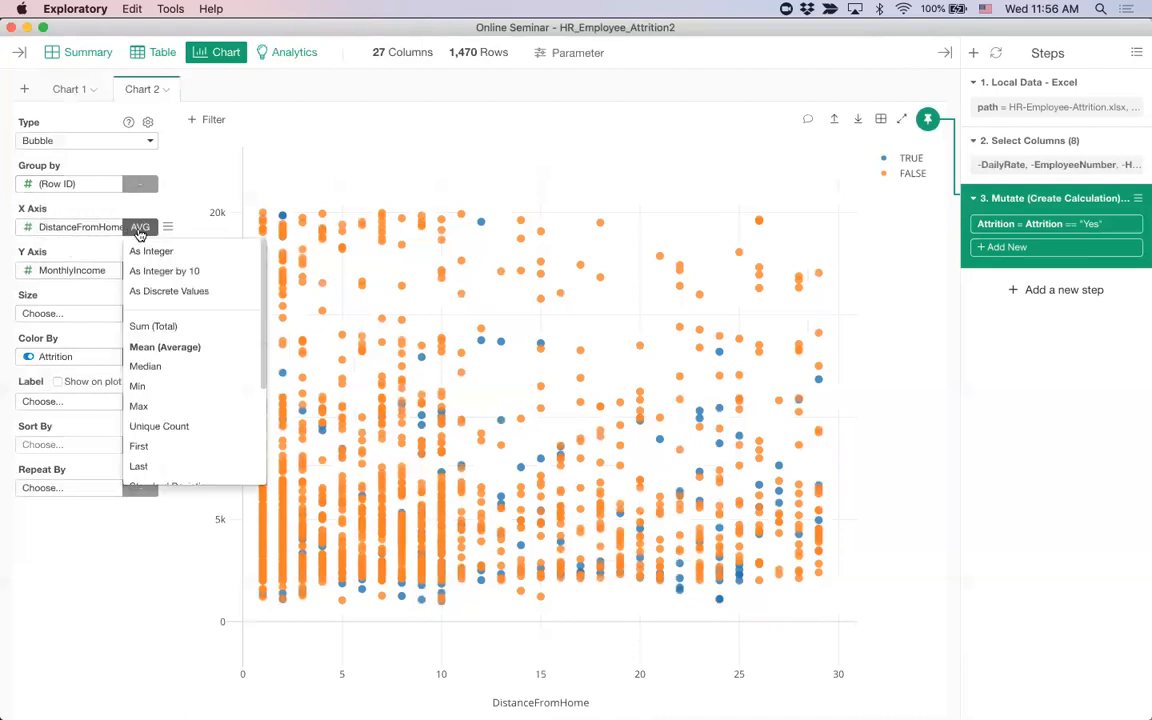
click(185, 252)
click(140, 270)
click(151, 294)
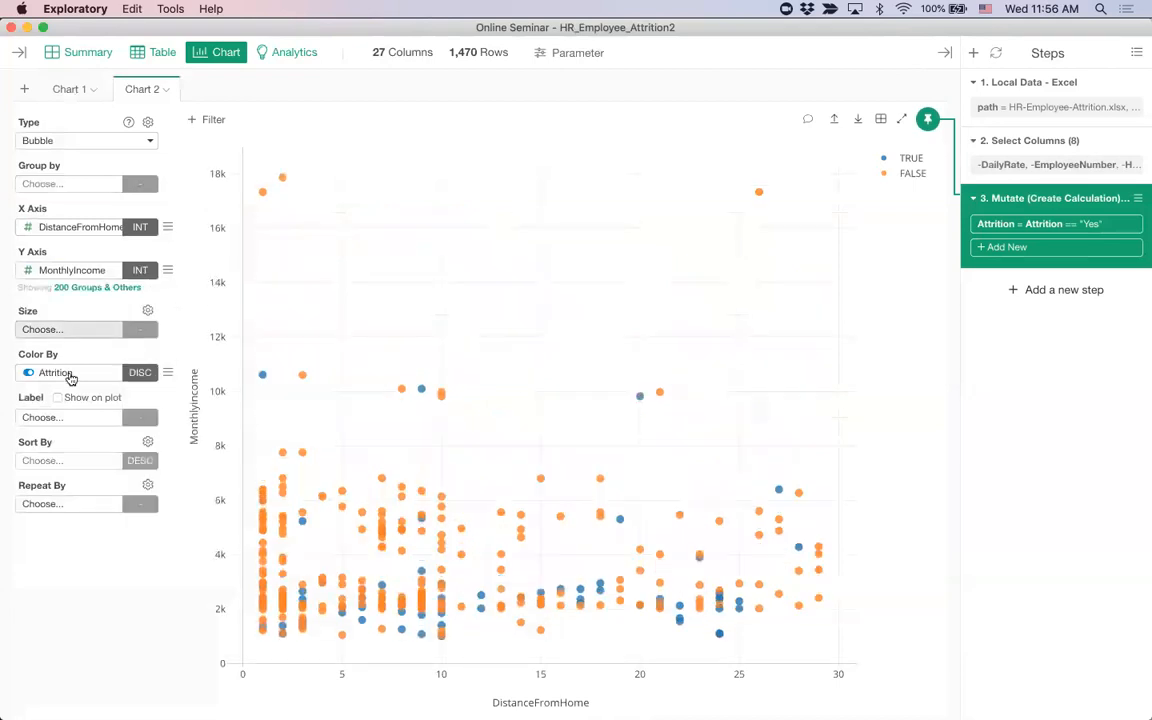
Repeat the bubble chart by OverTime to split it into separate No and Yes panels.
click(293, 60)
click(219, 52)
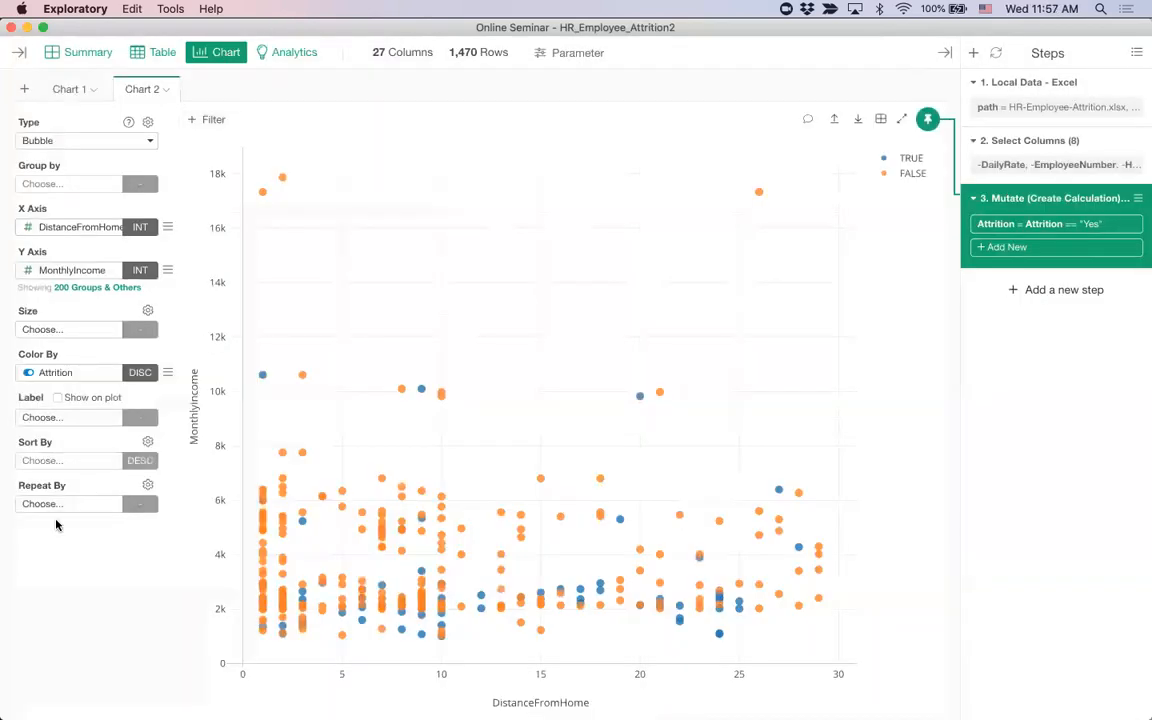
click(48, 505)
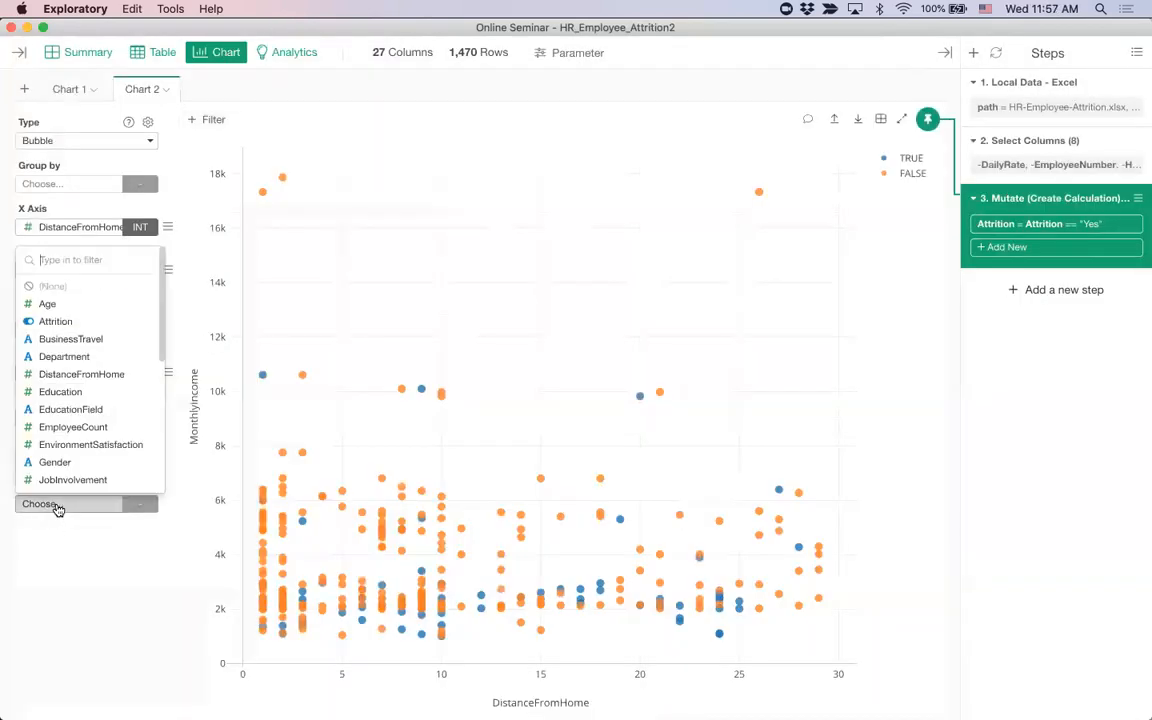
scroll(70, 462, down, 3)
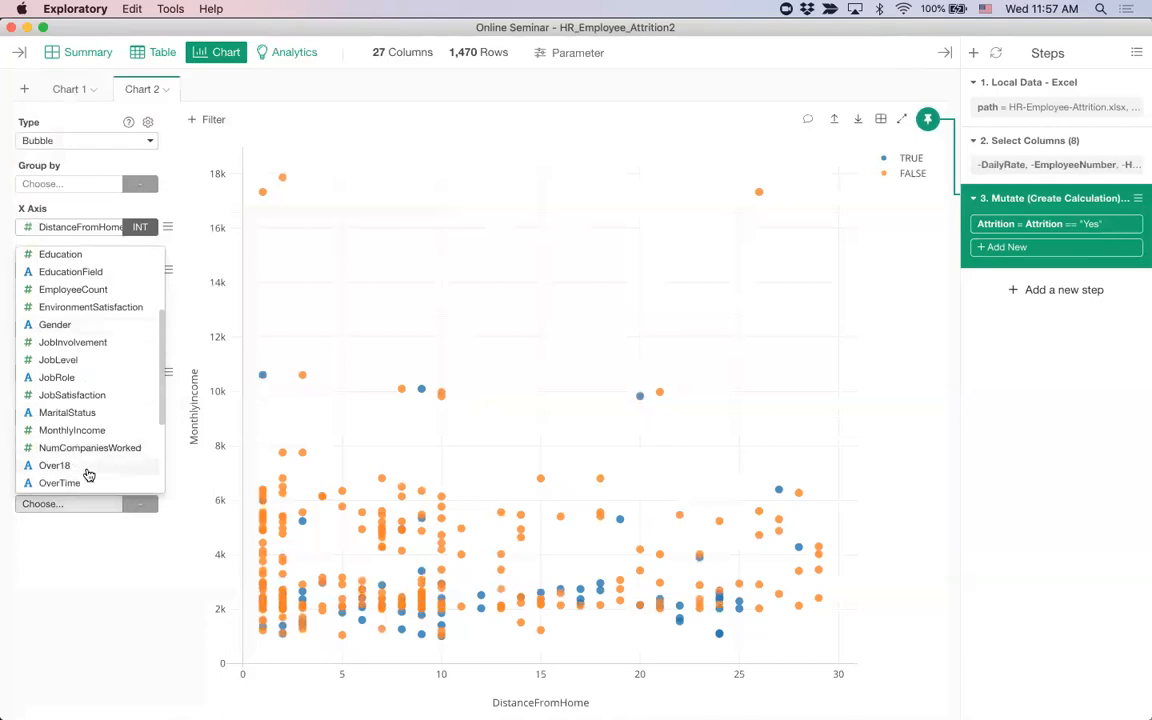
click(93, 483)
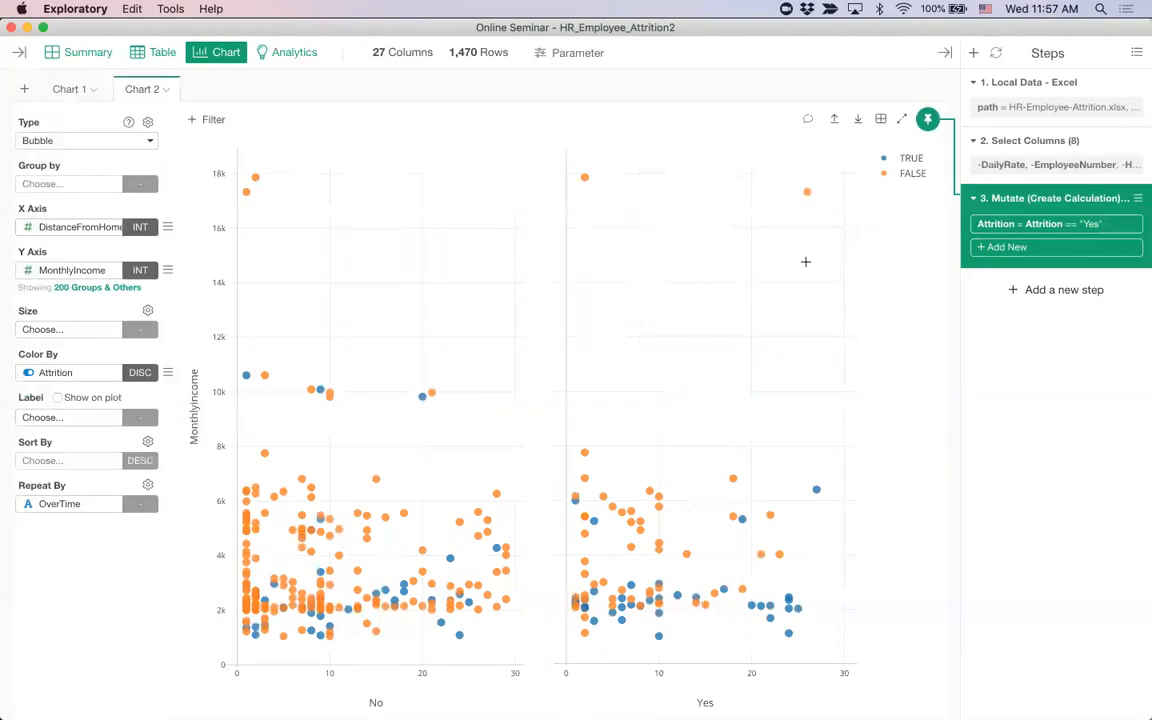
Hide the FALSE points and compare where Attrition is TRUE in each OverTime panel with the decision tree's splits.
click(908, 168)
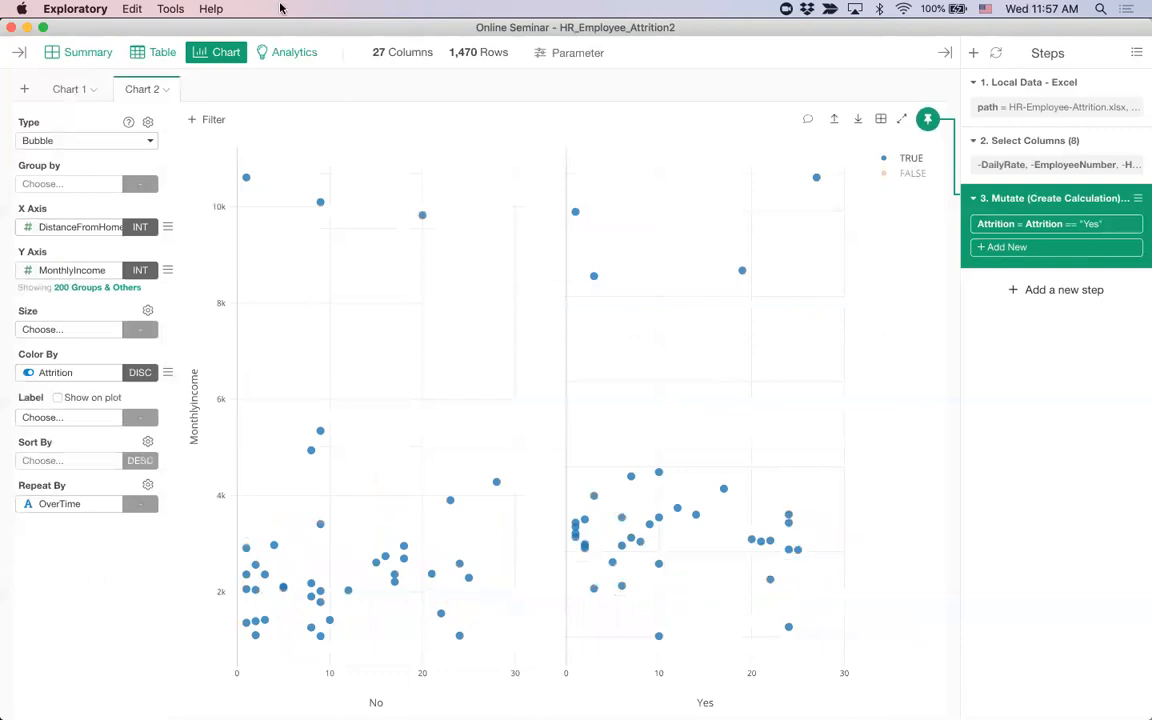
click(294, 54)
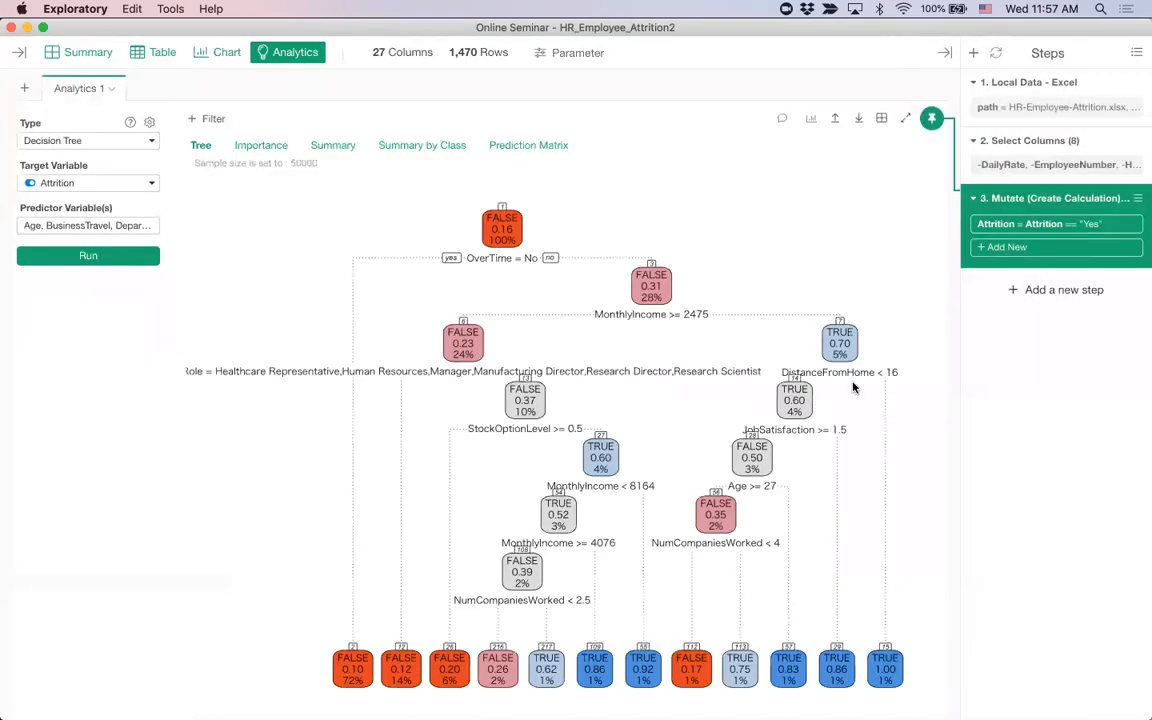
click(208, 56)
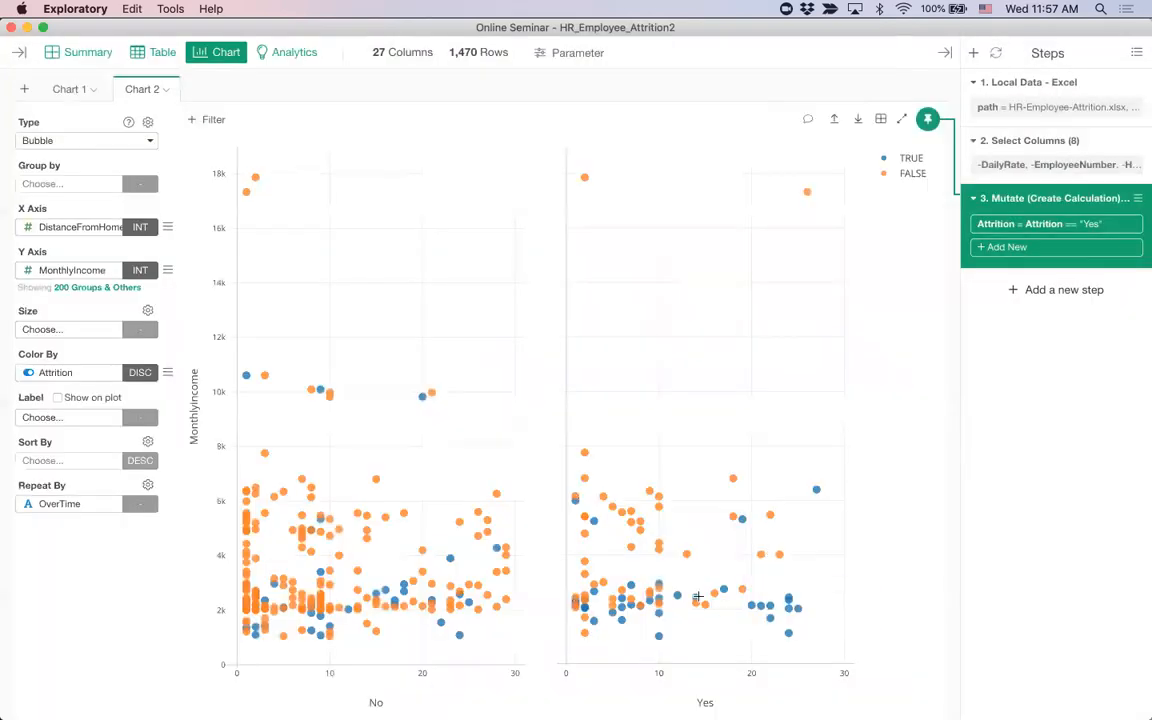
click(910, 175)
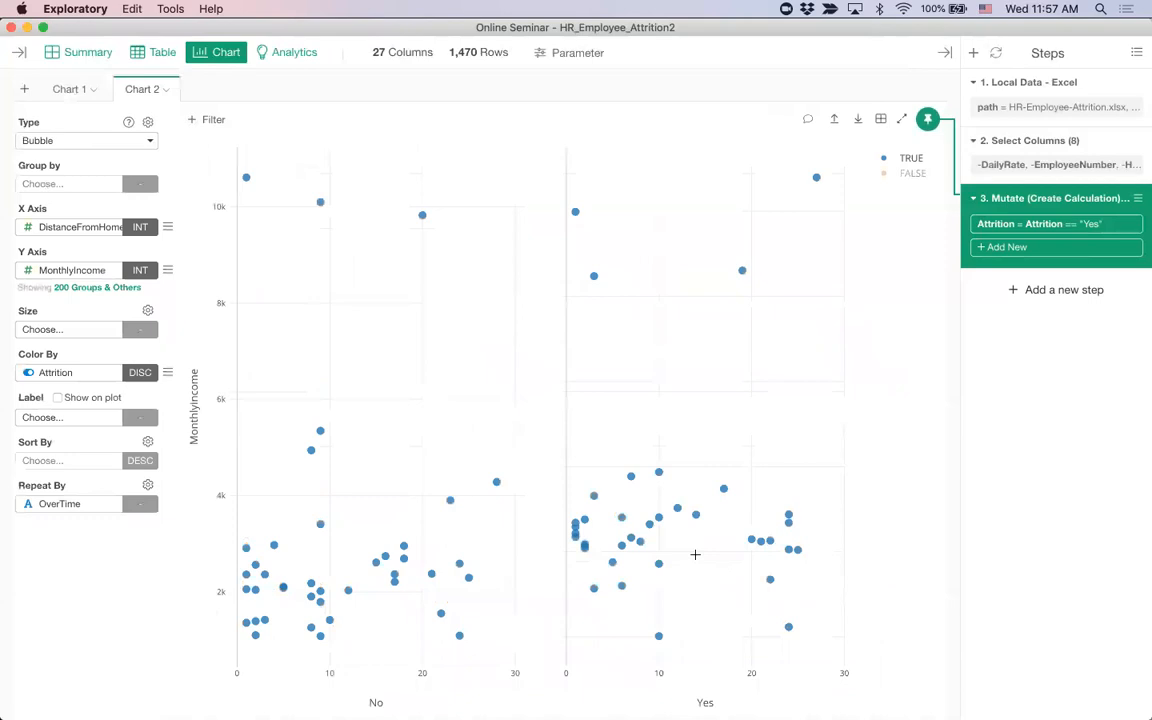
Try sizing the bubbles by (Number of Rows), switch the size to Attrition, and remove the color assignment.
click(86, 330)
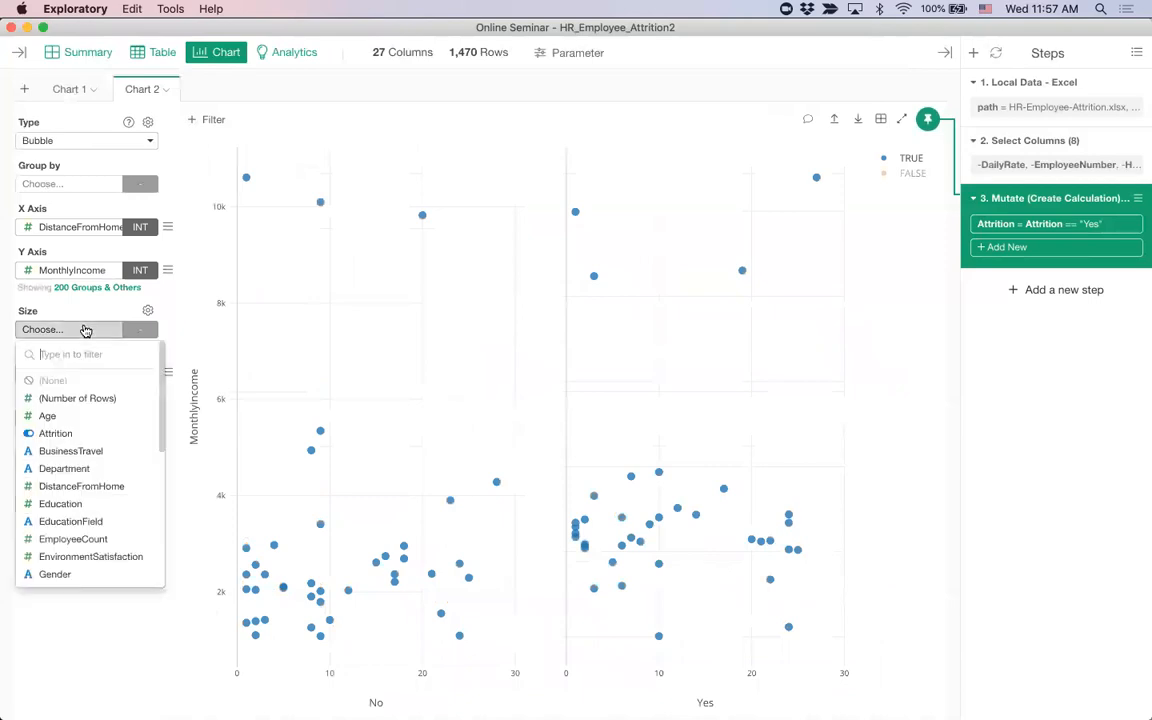
click(90, 399)
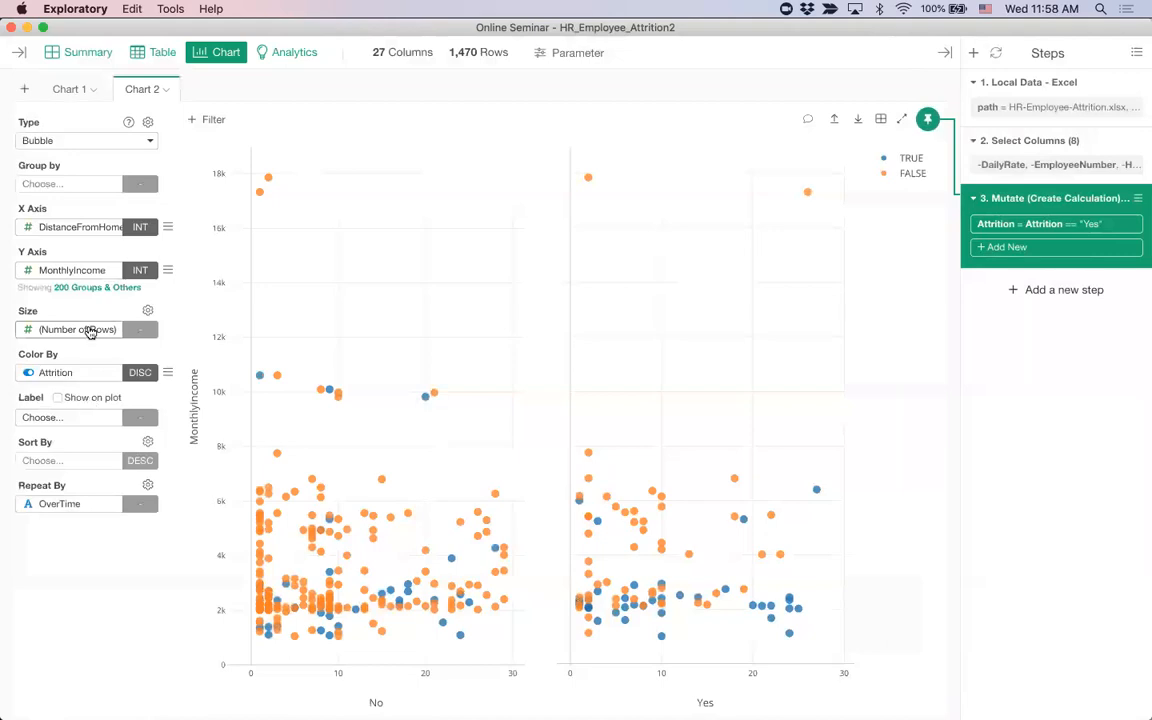
click(90, 330)
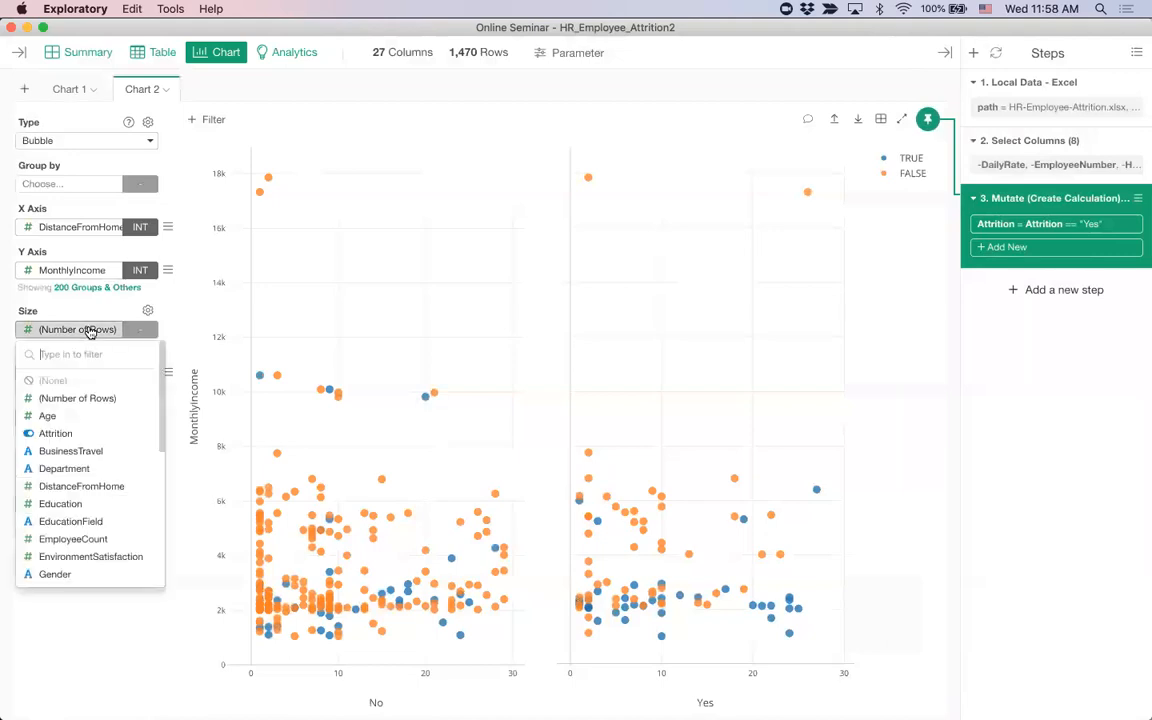
click(97, 438)
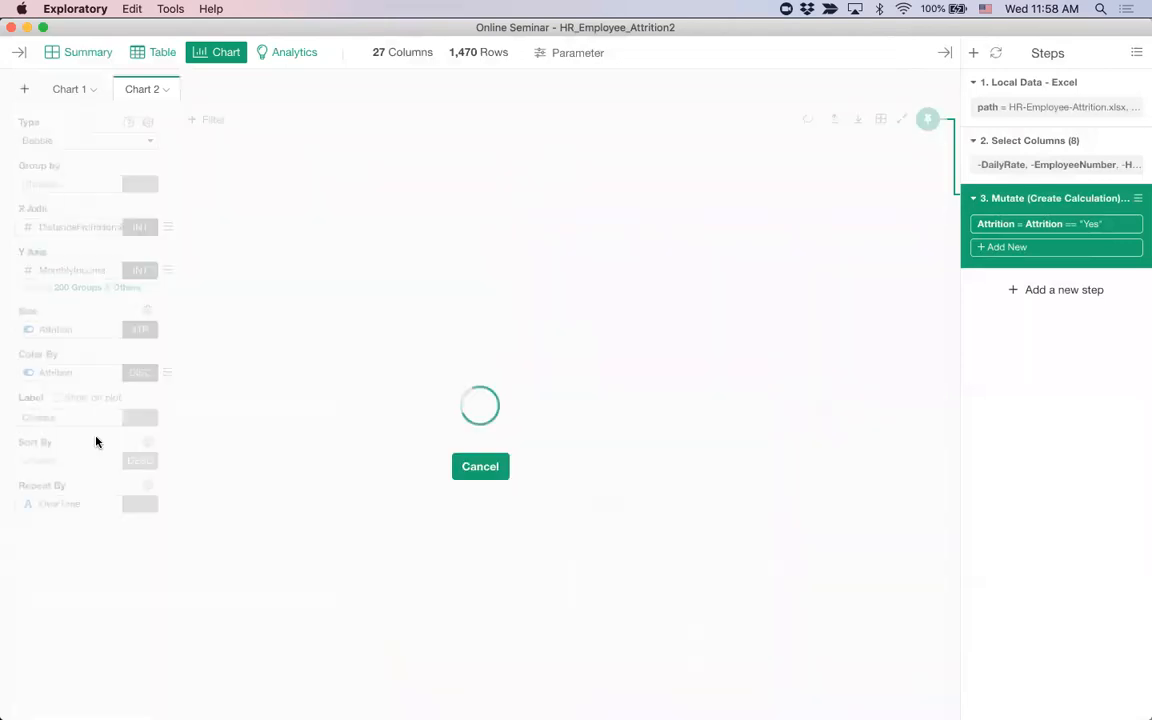
click(75, 374)
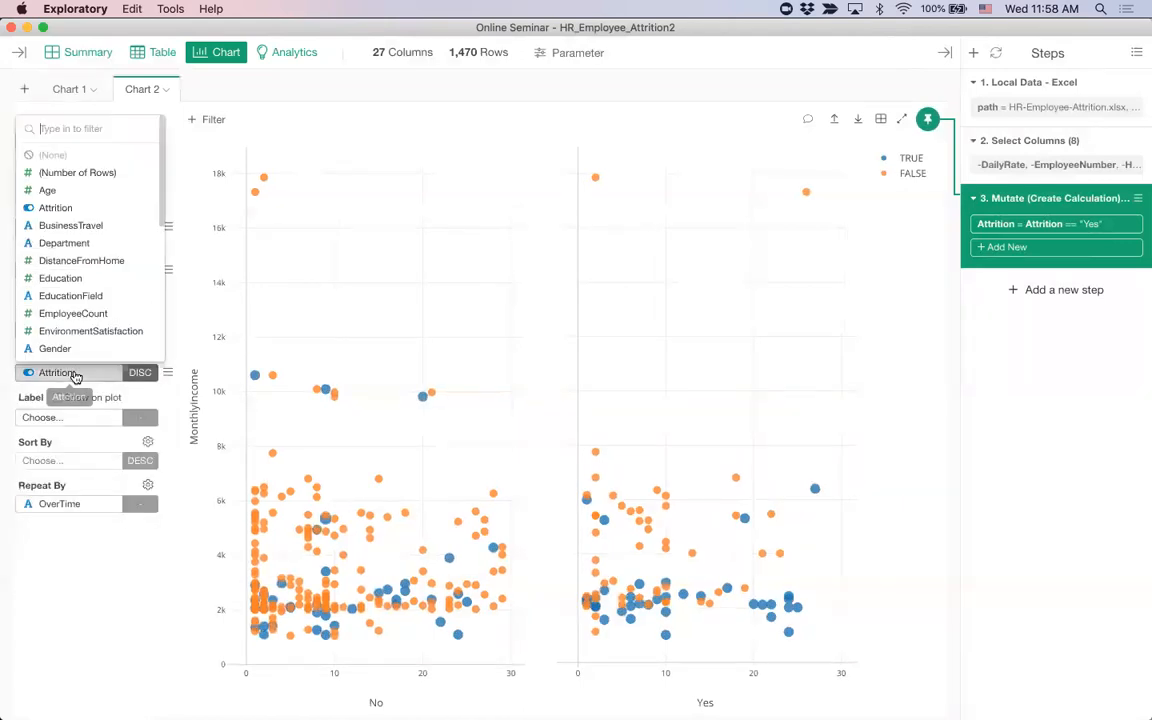
click(77, 154)
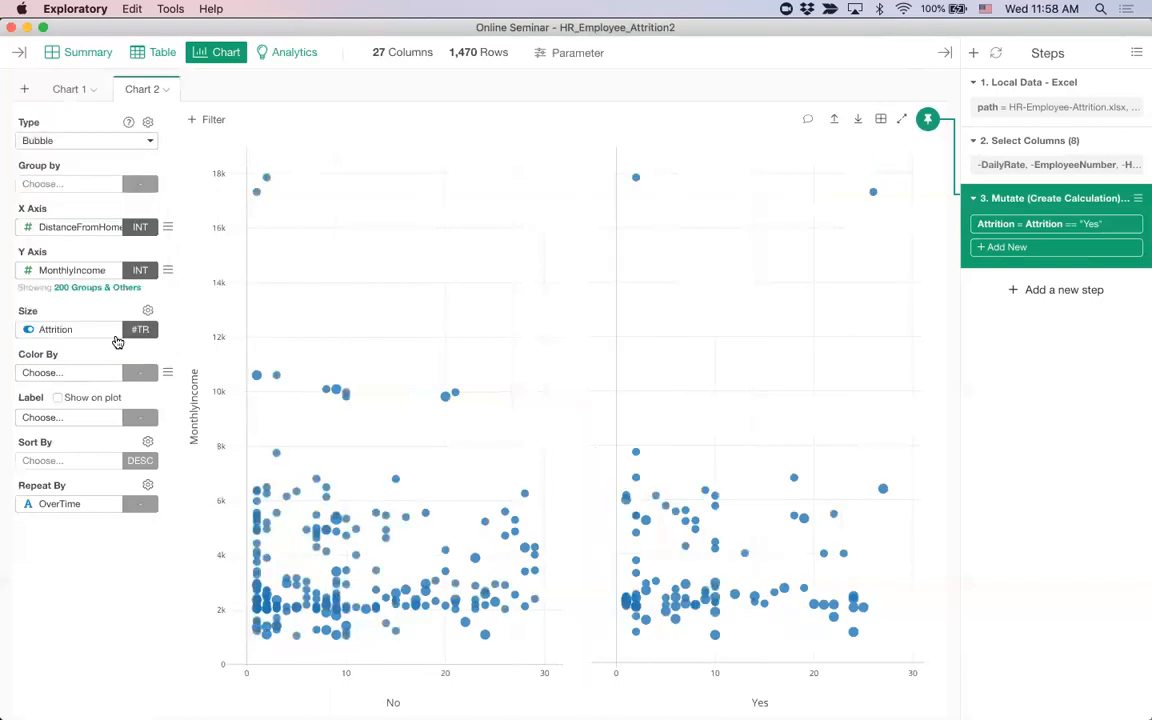
Base the bubble size on the % of TRUE for Attrition.
click(116, 335)
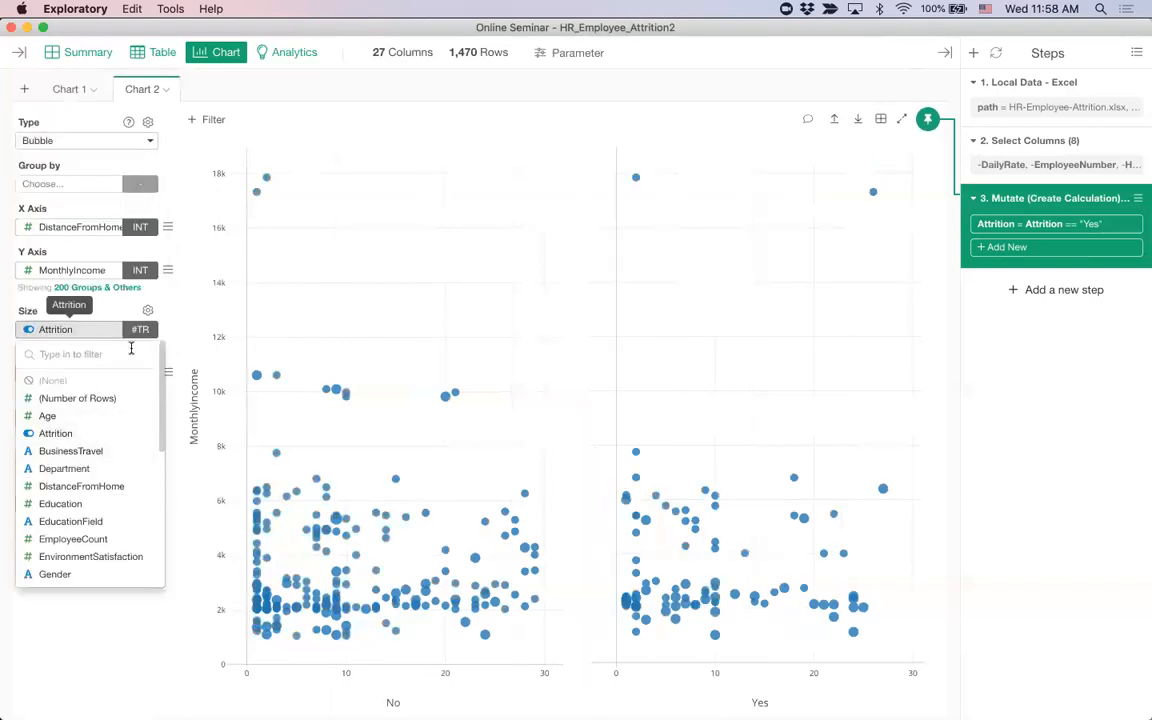
click(137, 336)
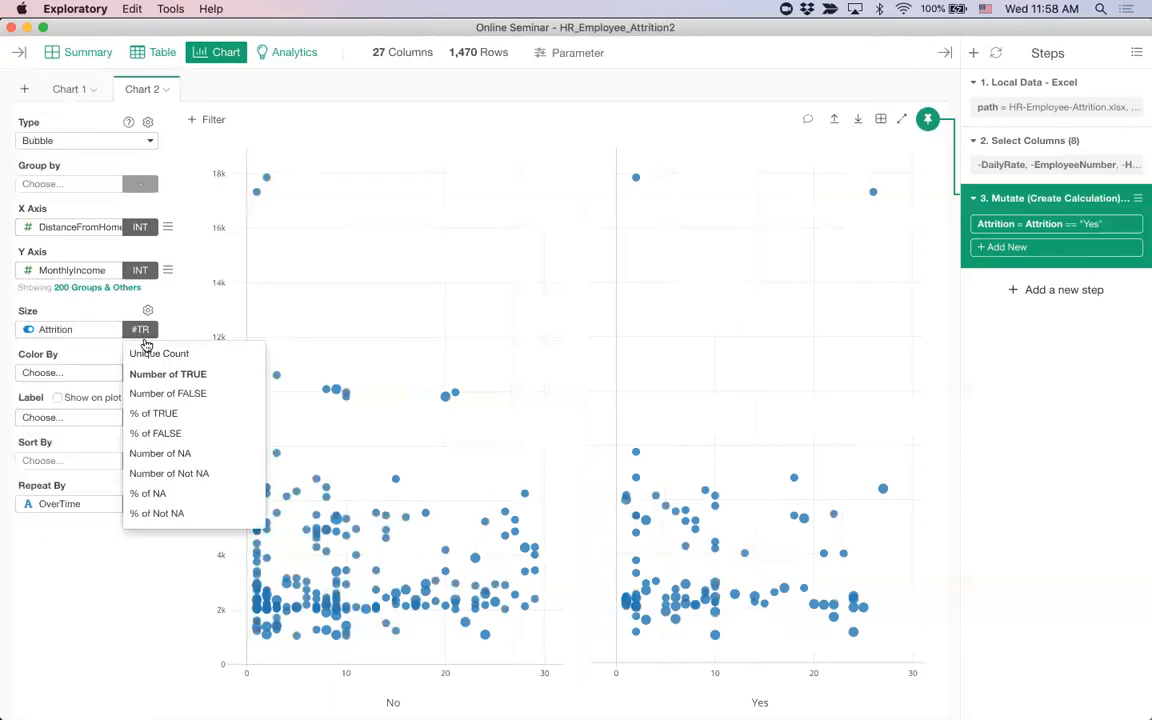
click(207, 413)
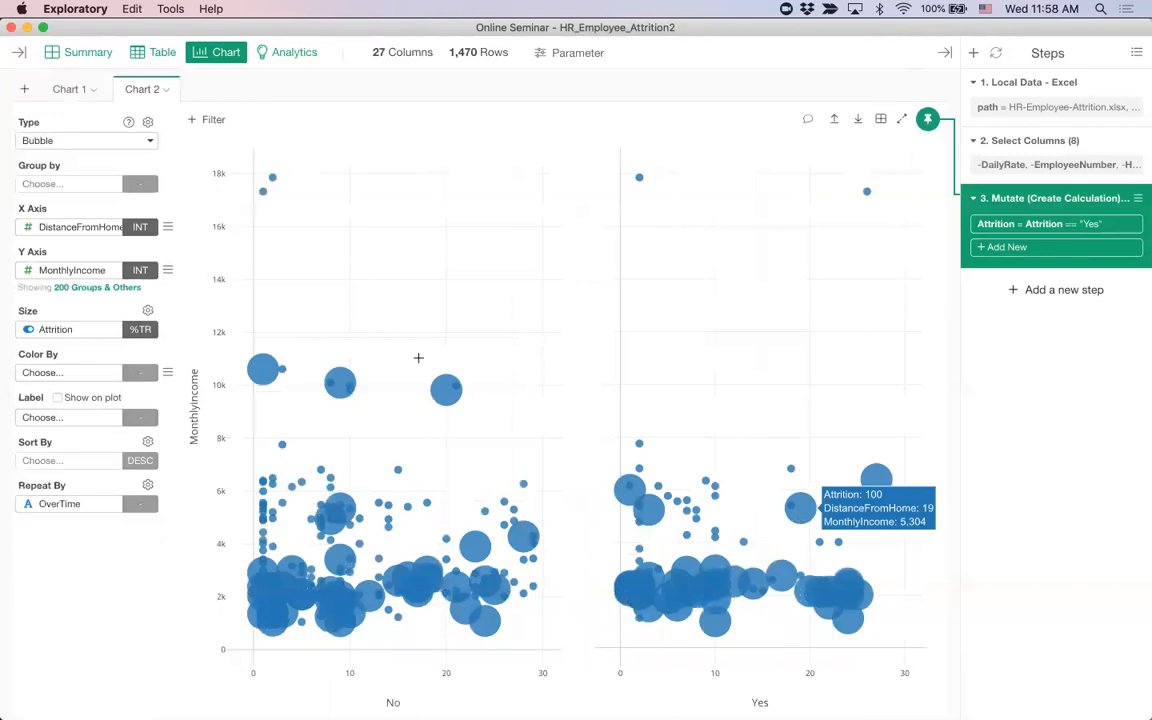
Set the bubble size range to a maximum of 30 px and a minimum of 3 px.
click(148, 310)
click(69, 392)
text(30)
click(70, 432)
text(3)
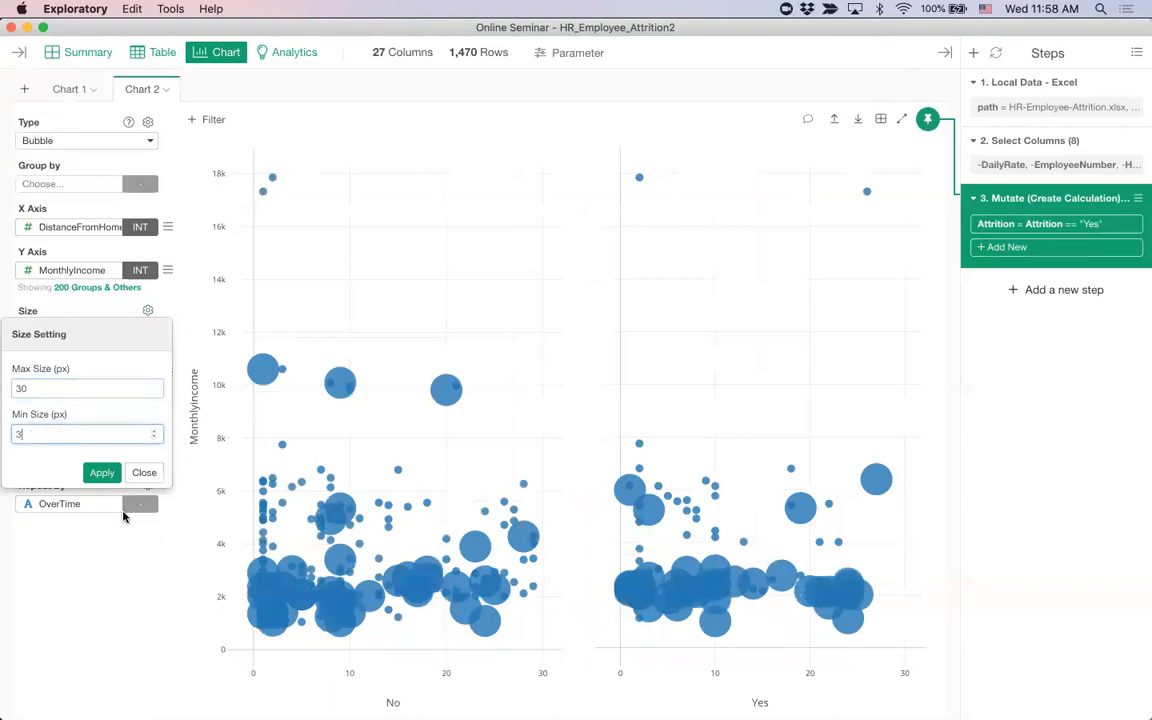
click(100, 472)
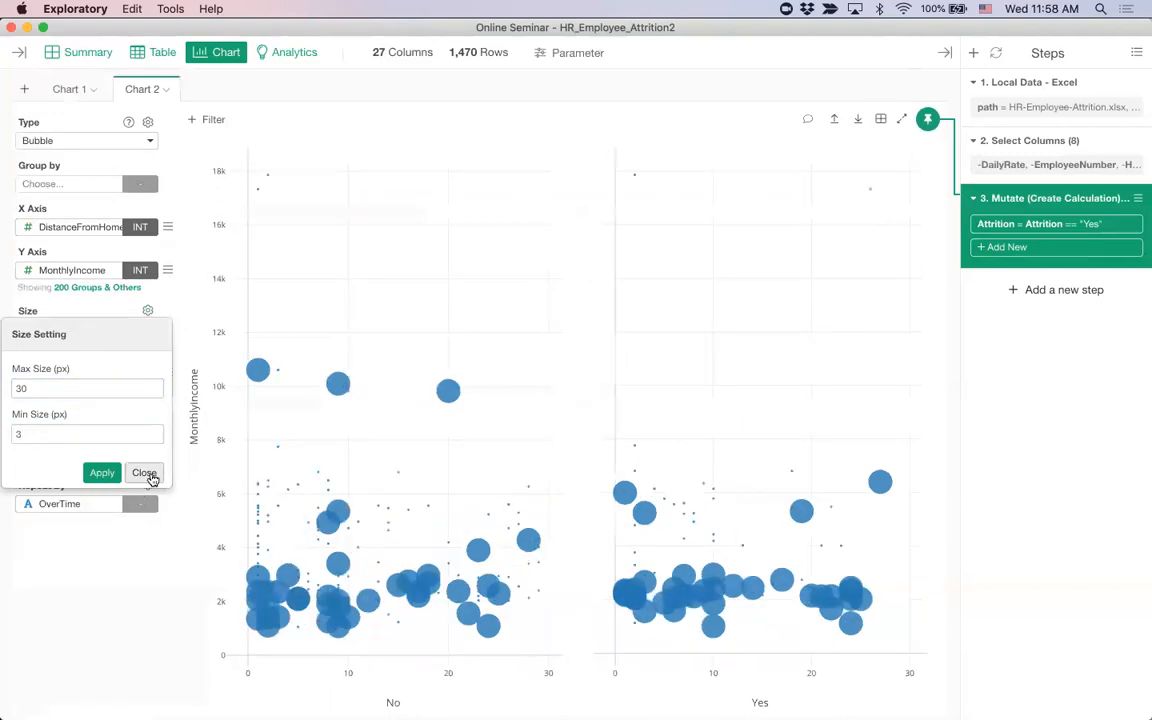
click(144, 472)
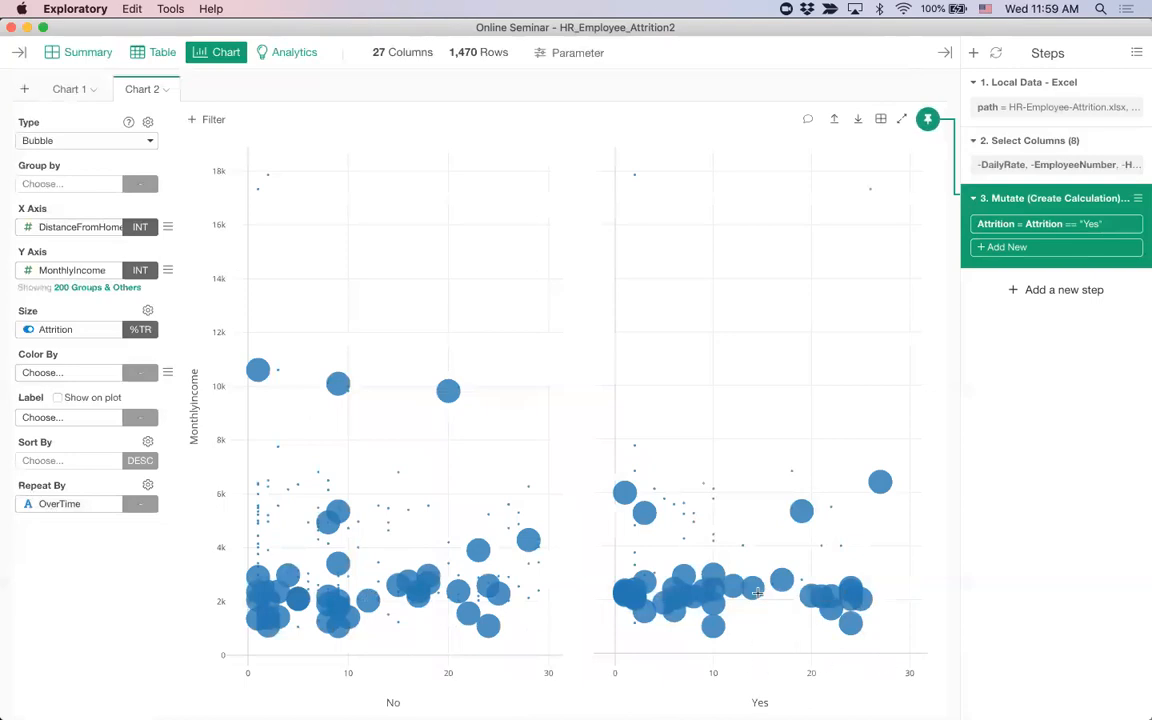
Examine the low-income bubbles in the OverTime Yes panel and compare them with the MonthlyIncome and DistanceFromHome splits in the decision tree.
mouse_move(810, 655)
mouse_move(644, 627)
mouse_move(722, 593)
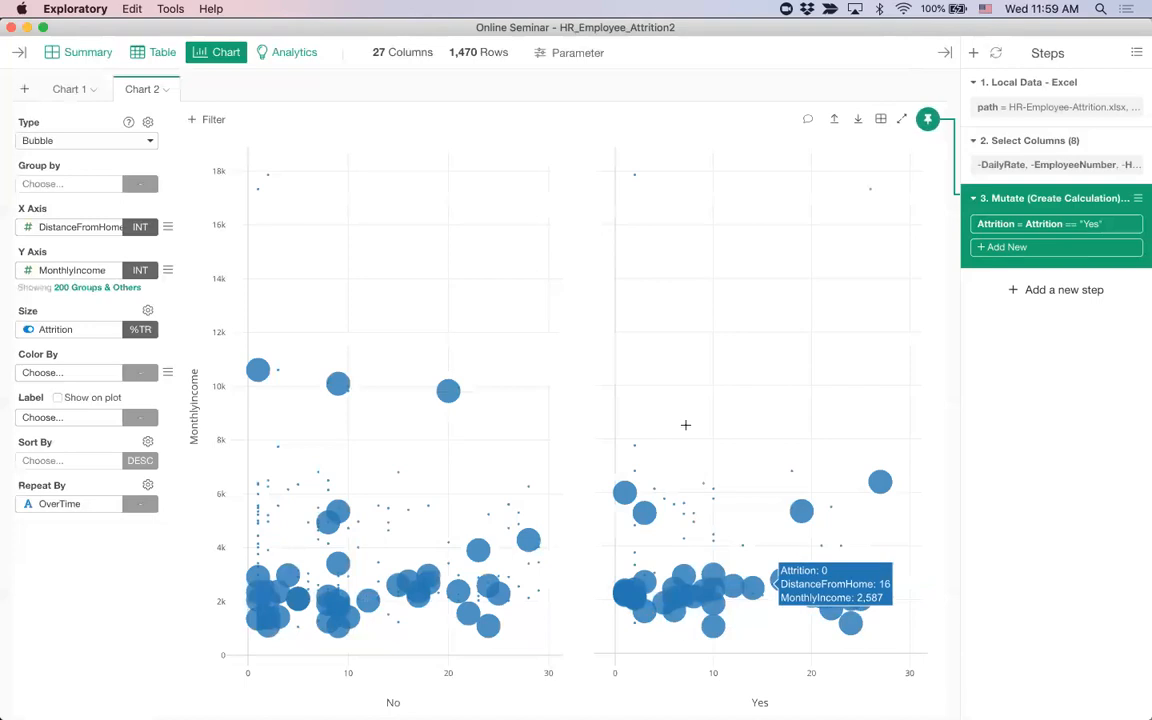
click(291, 55)
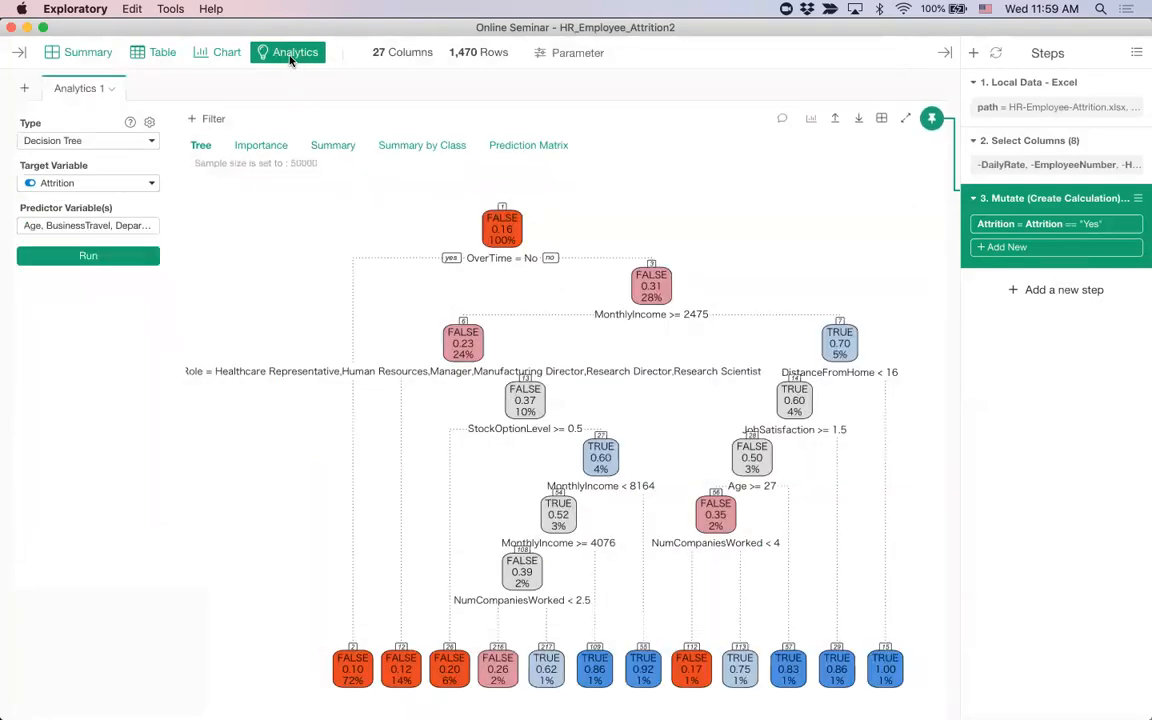